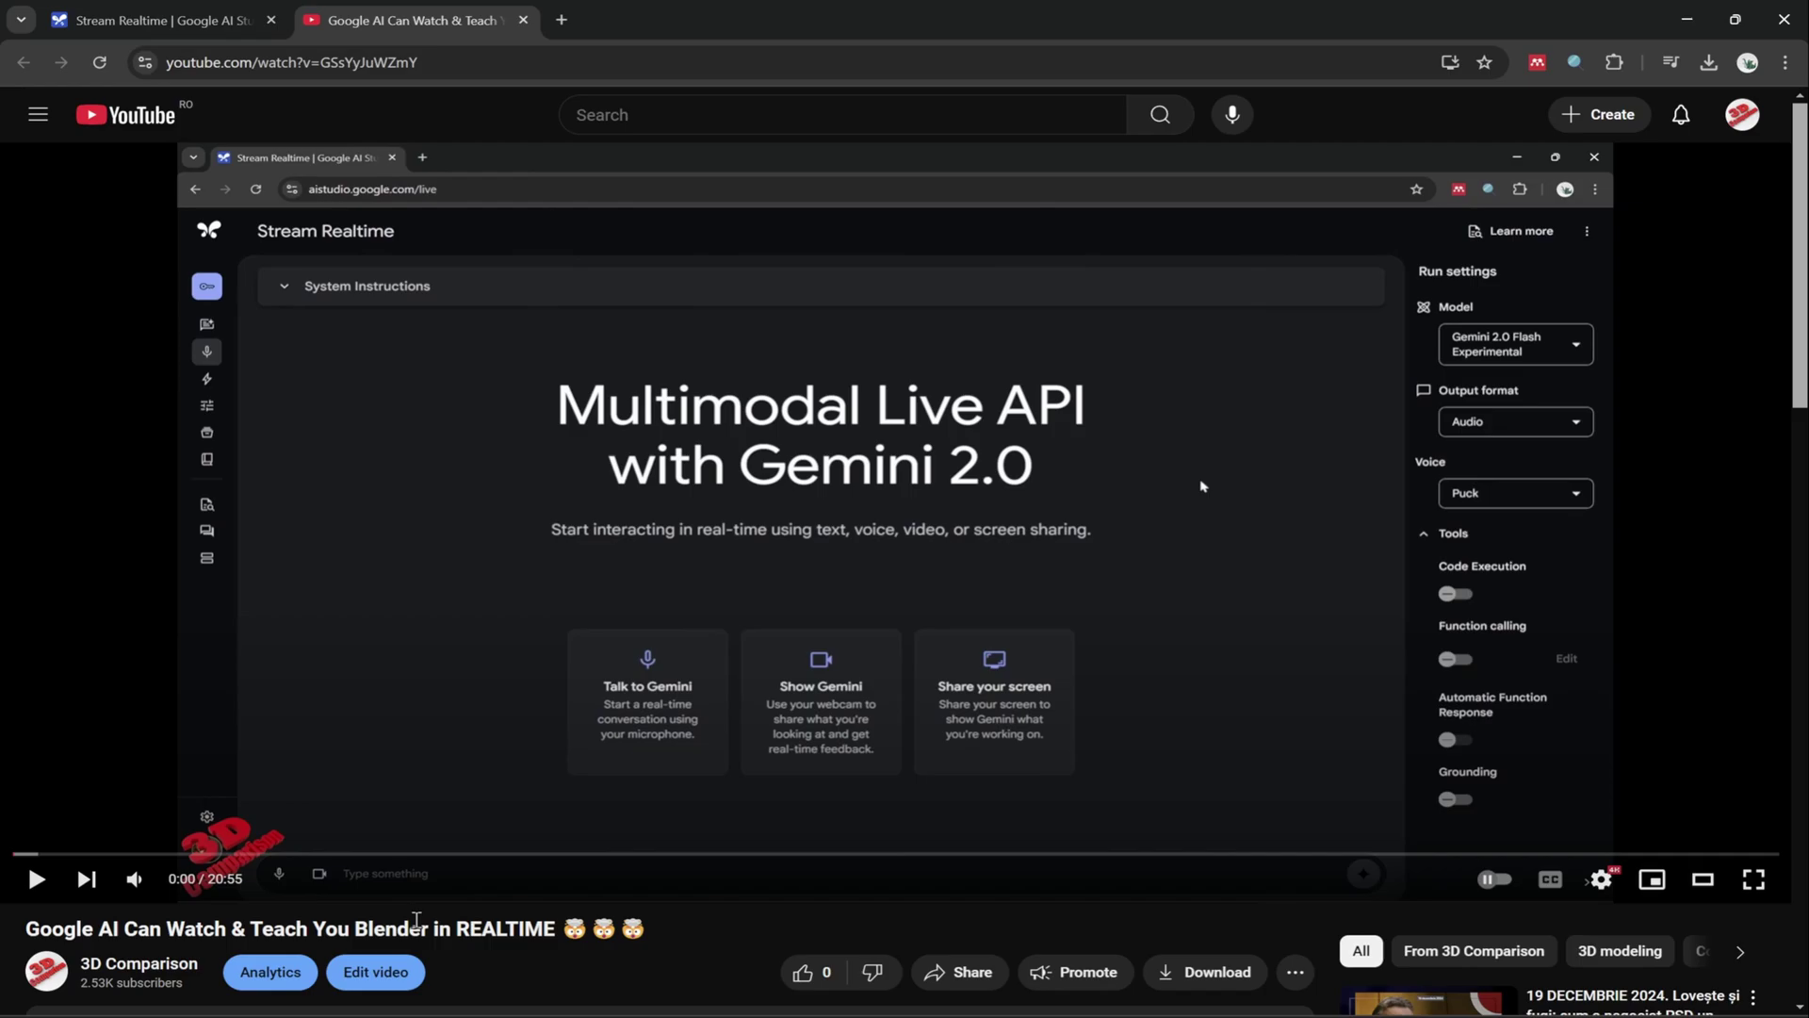
Share the CATIA V5 window into the AI Studio Stream Realtime session.
click(235, 23)
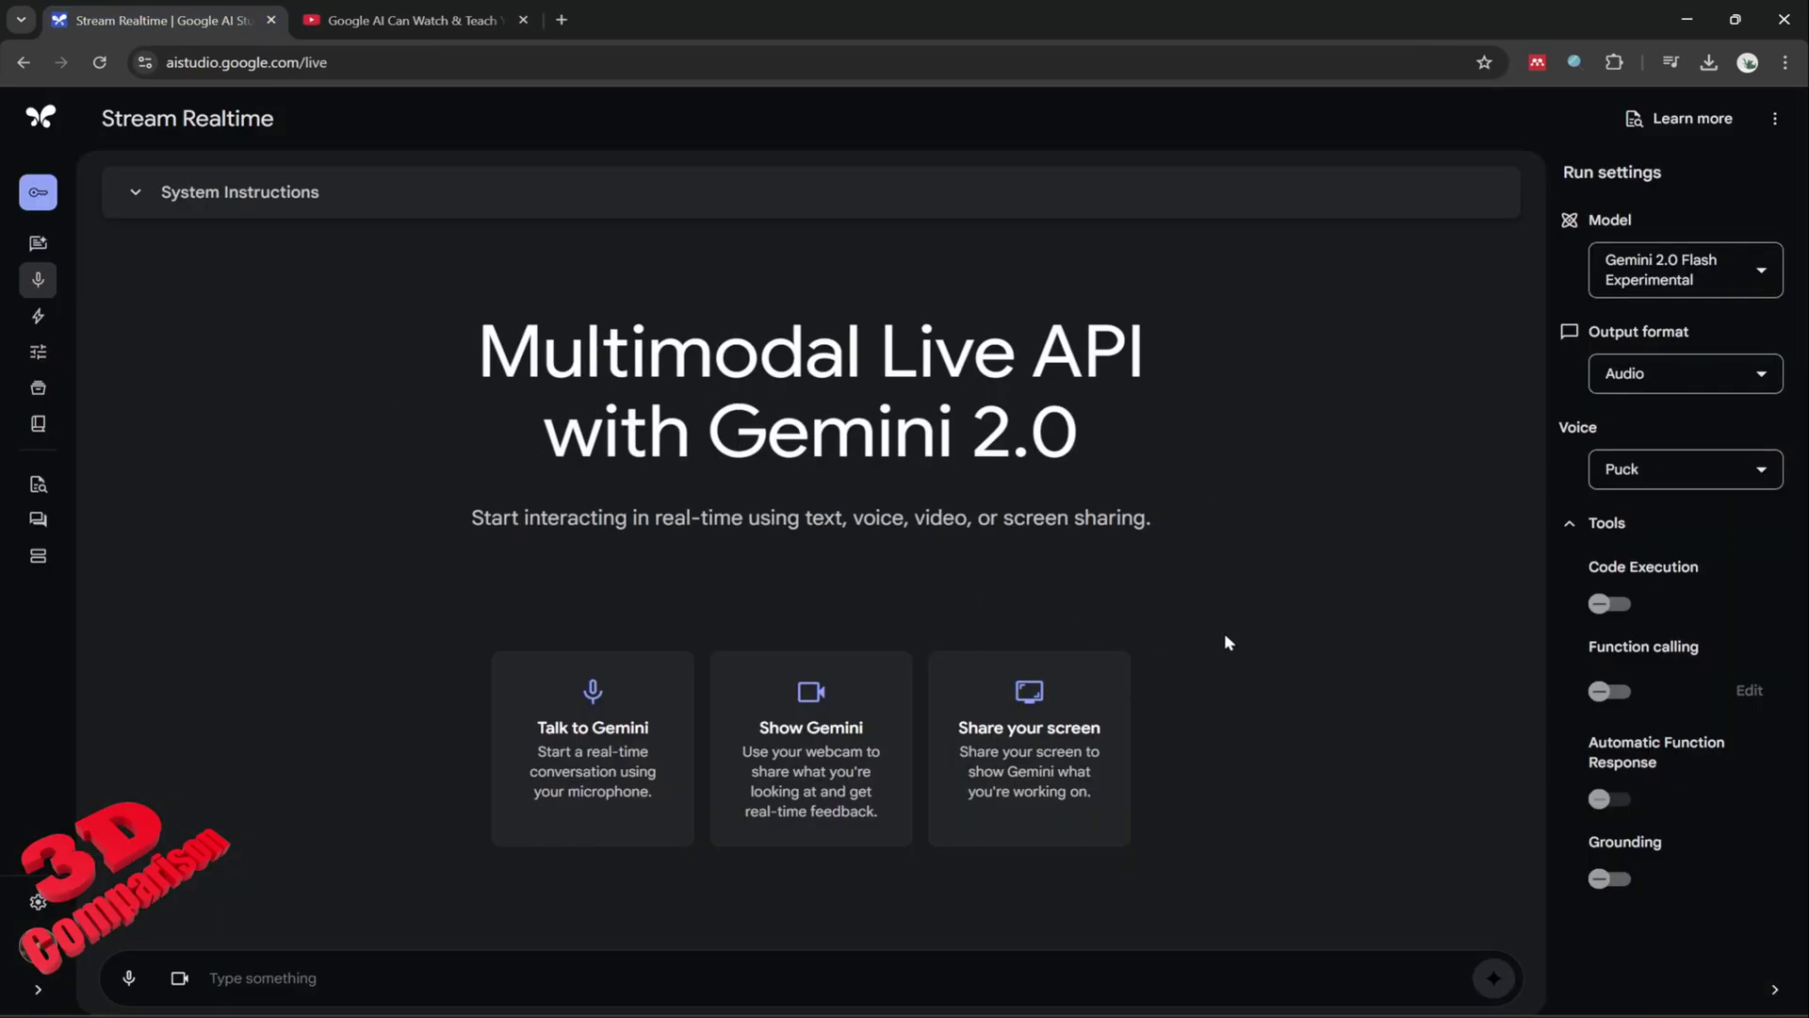
click(1099, 728)
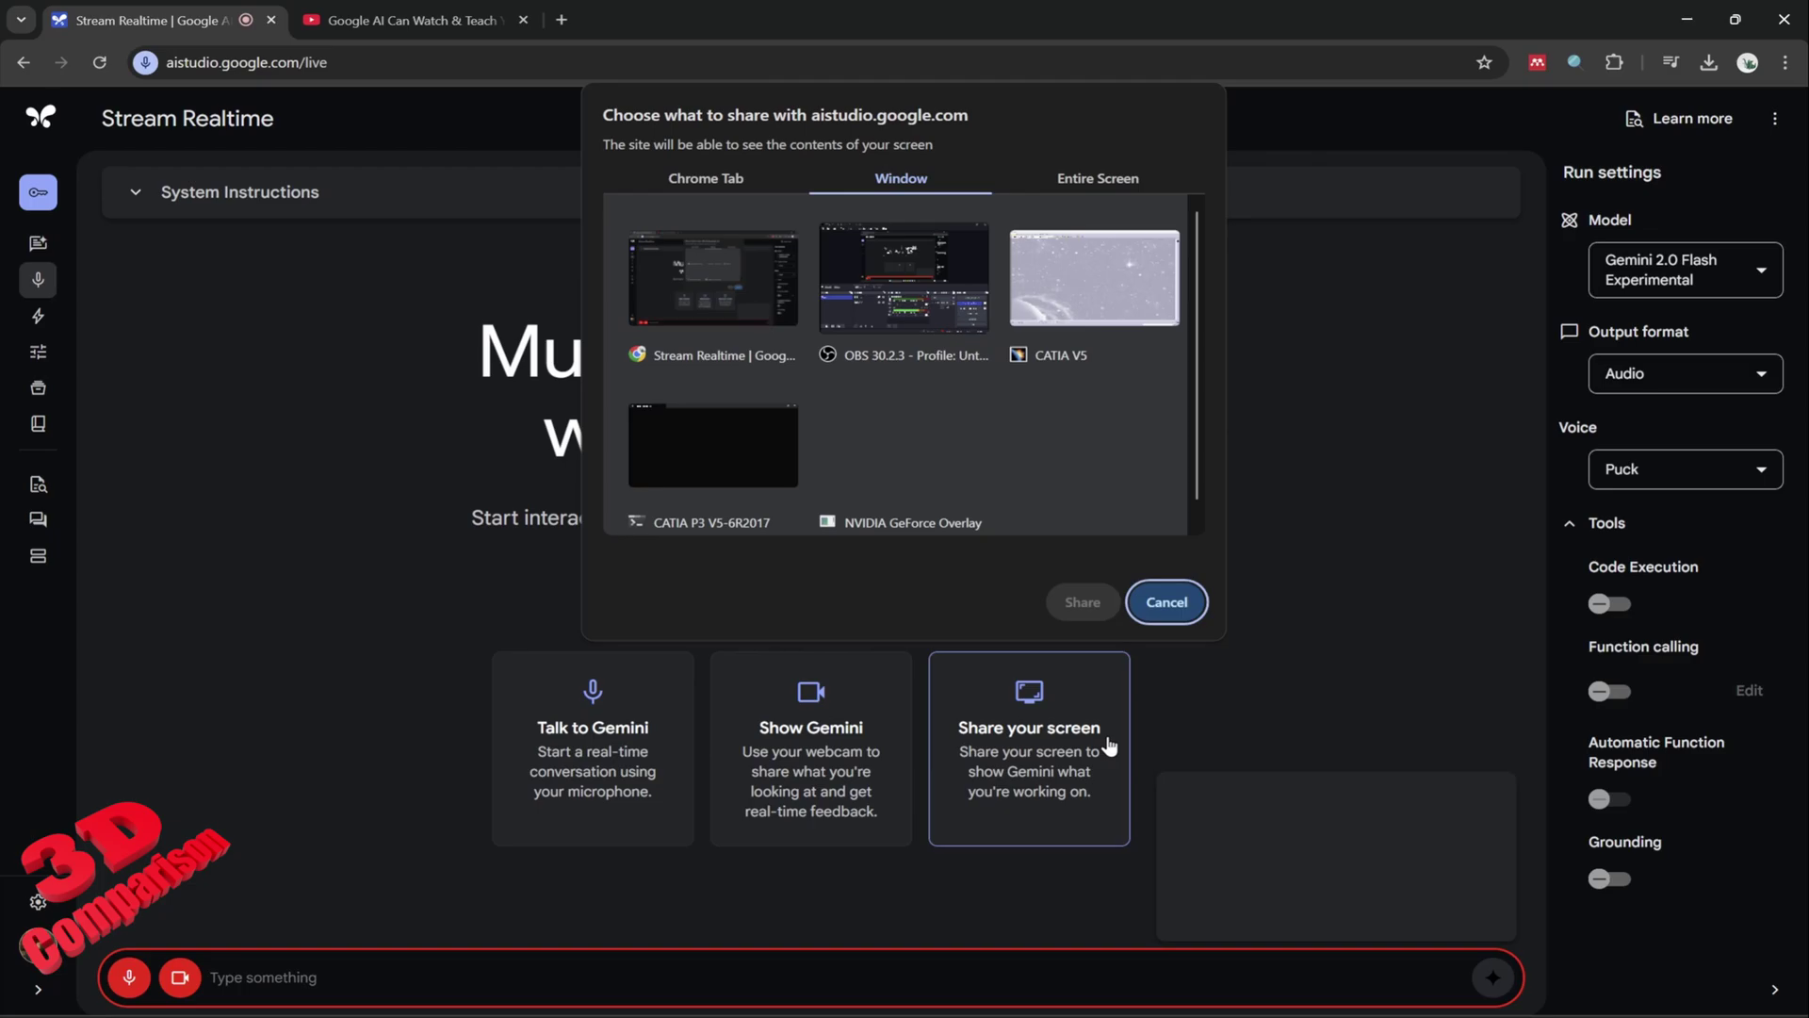
click(1093, 278)
click(1082, 601)
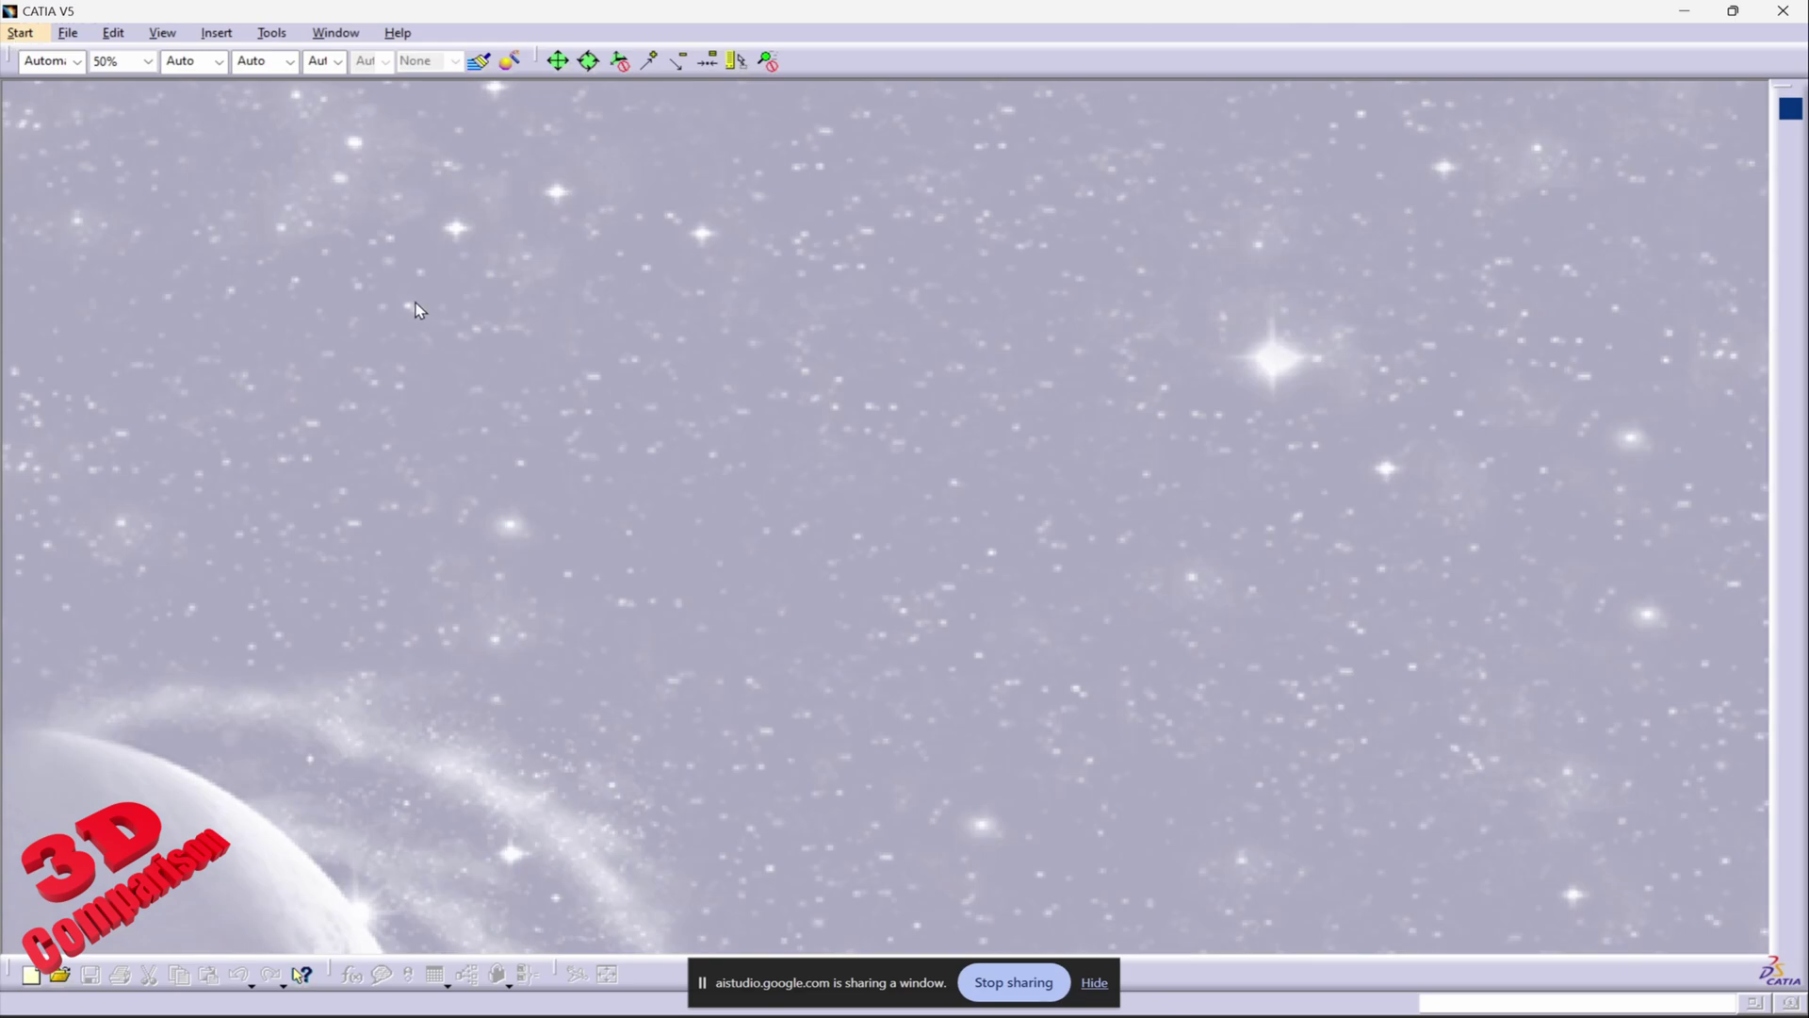
Start a new part via Start > Mechanical Design > Part Design.
click(22, 37)
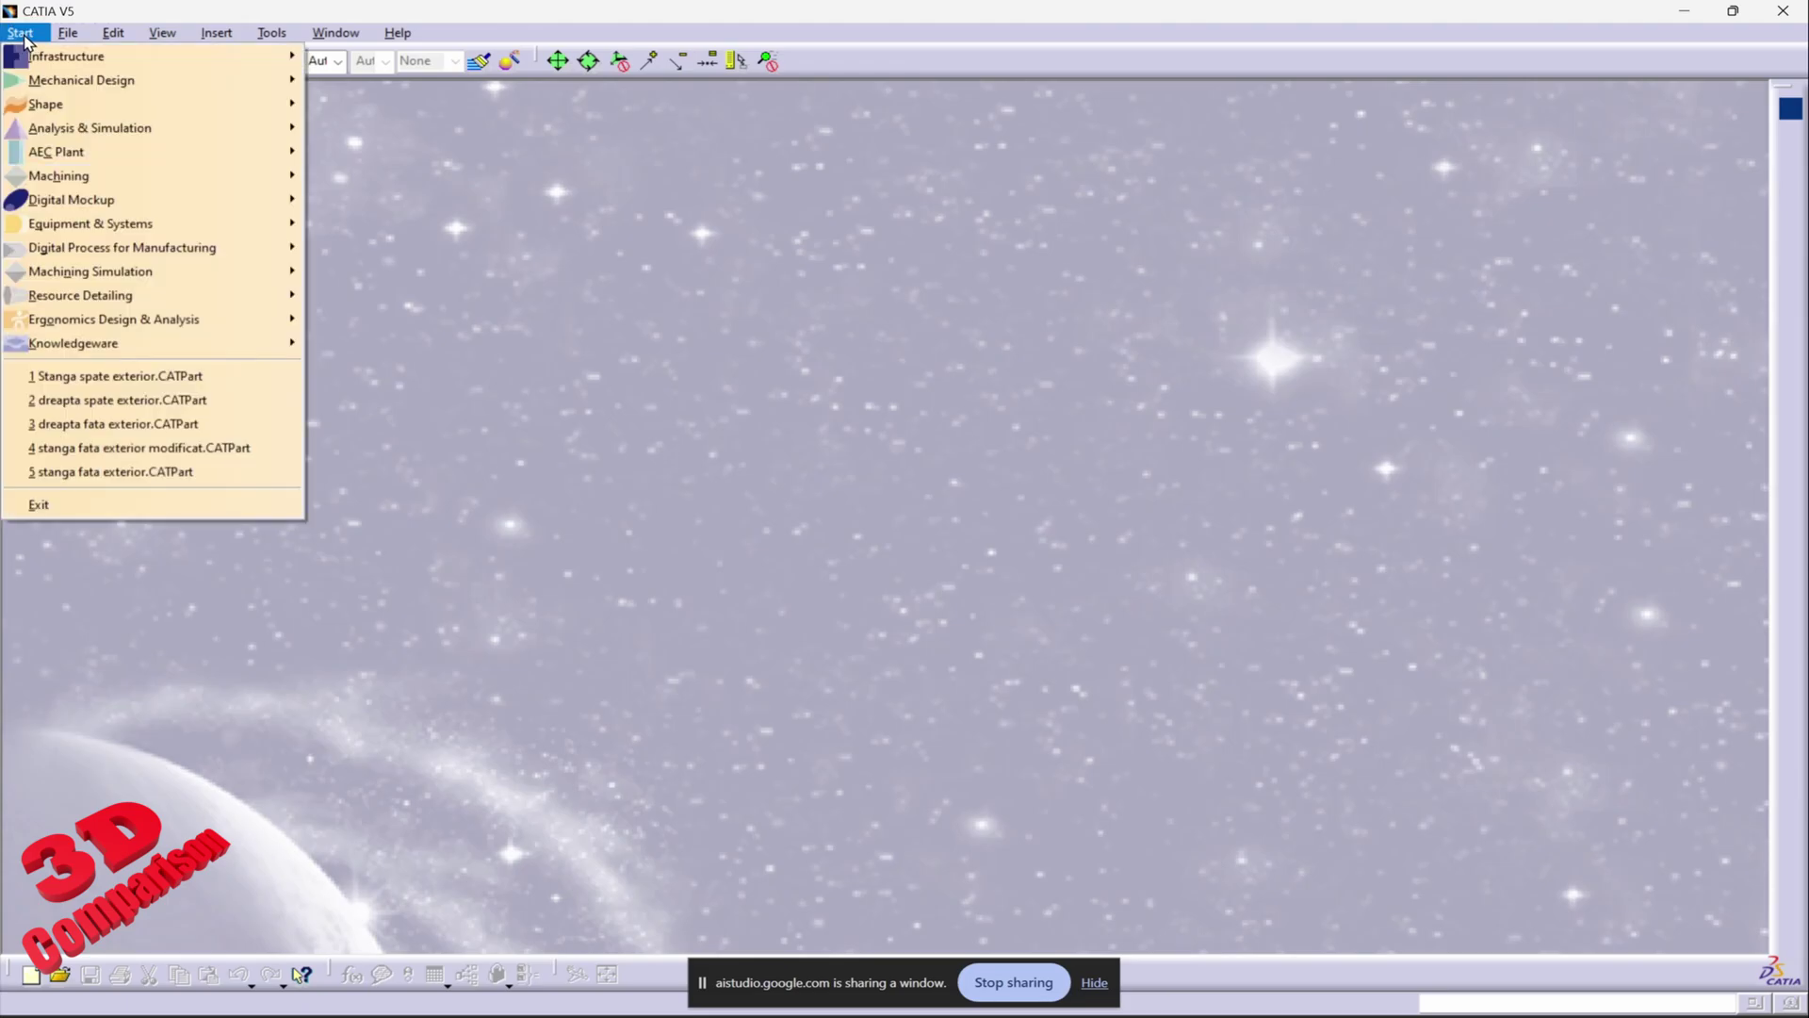
mouse_move(83, 87)
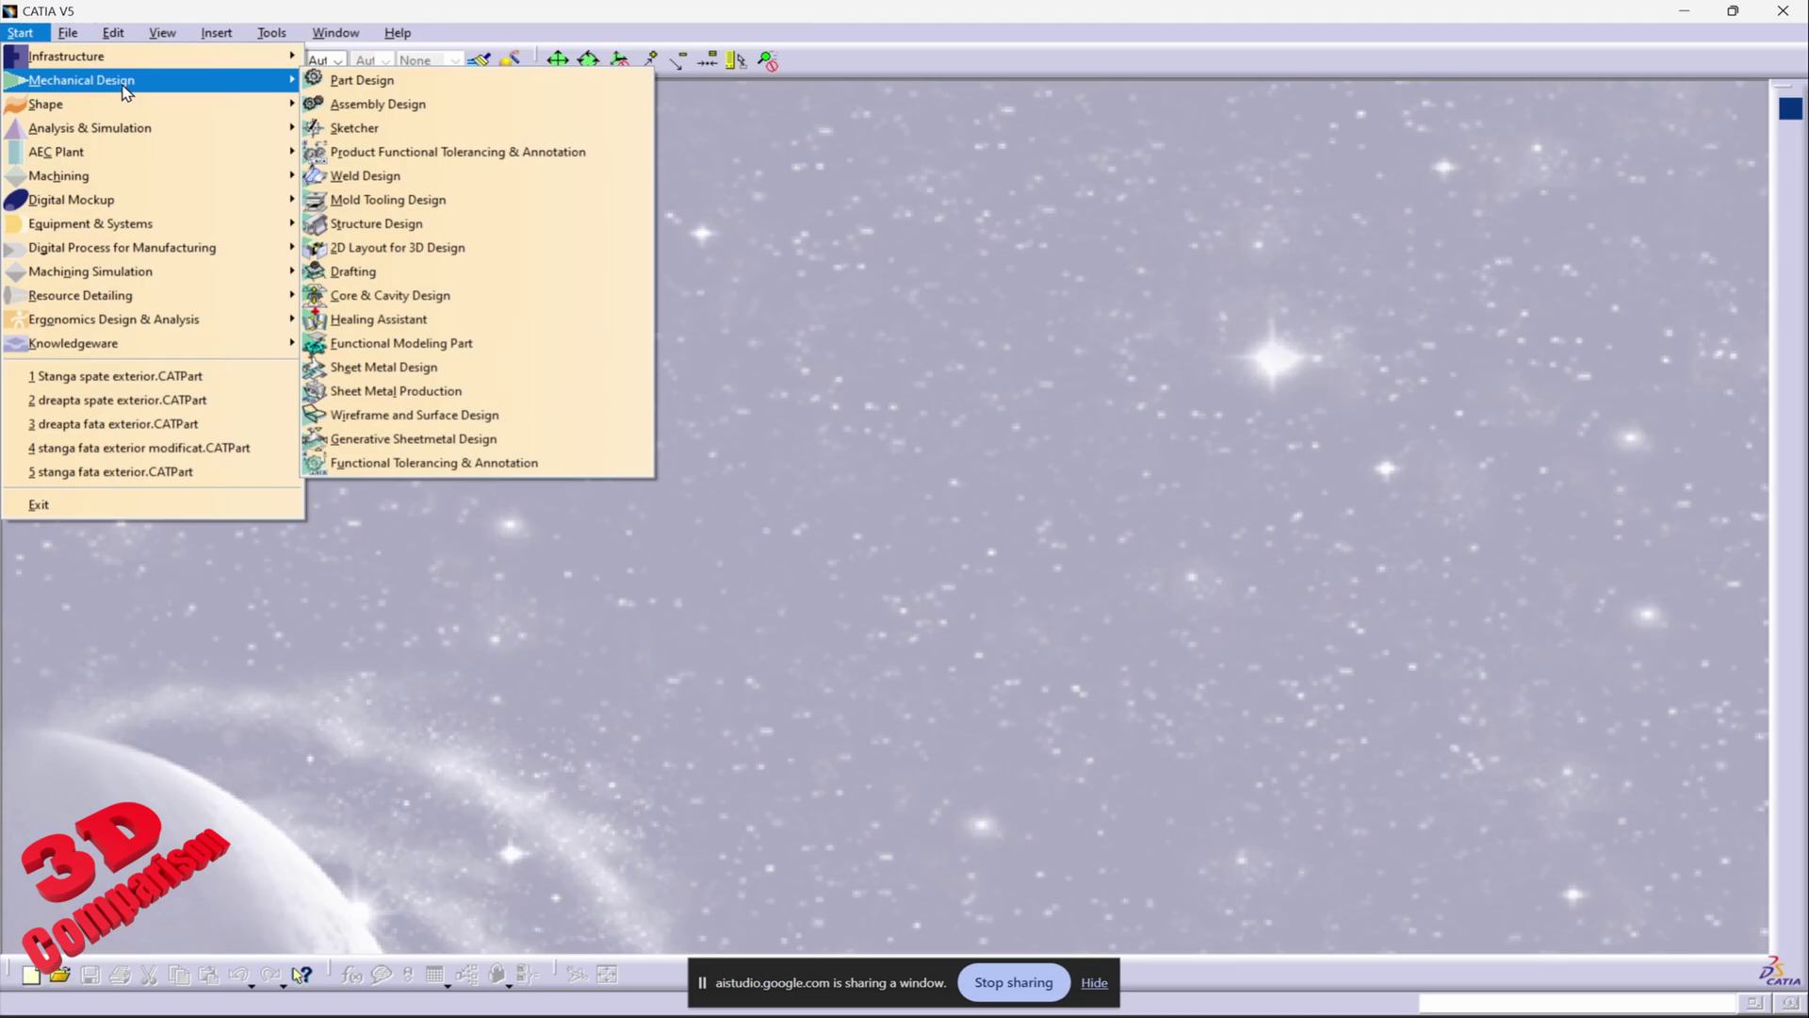
click(467, 91)
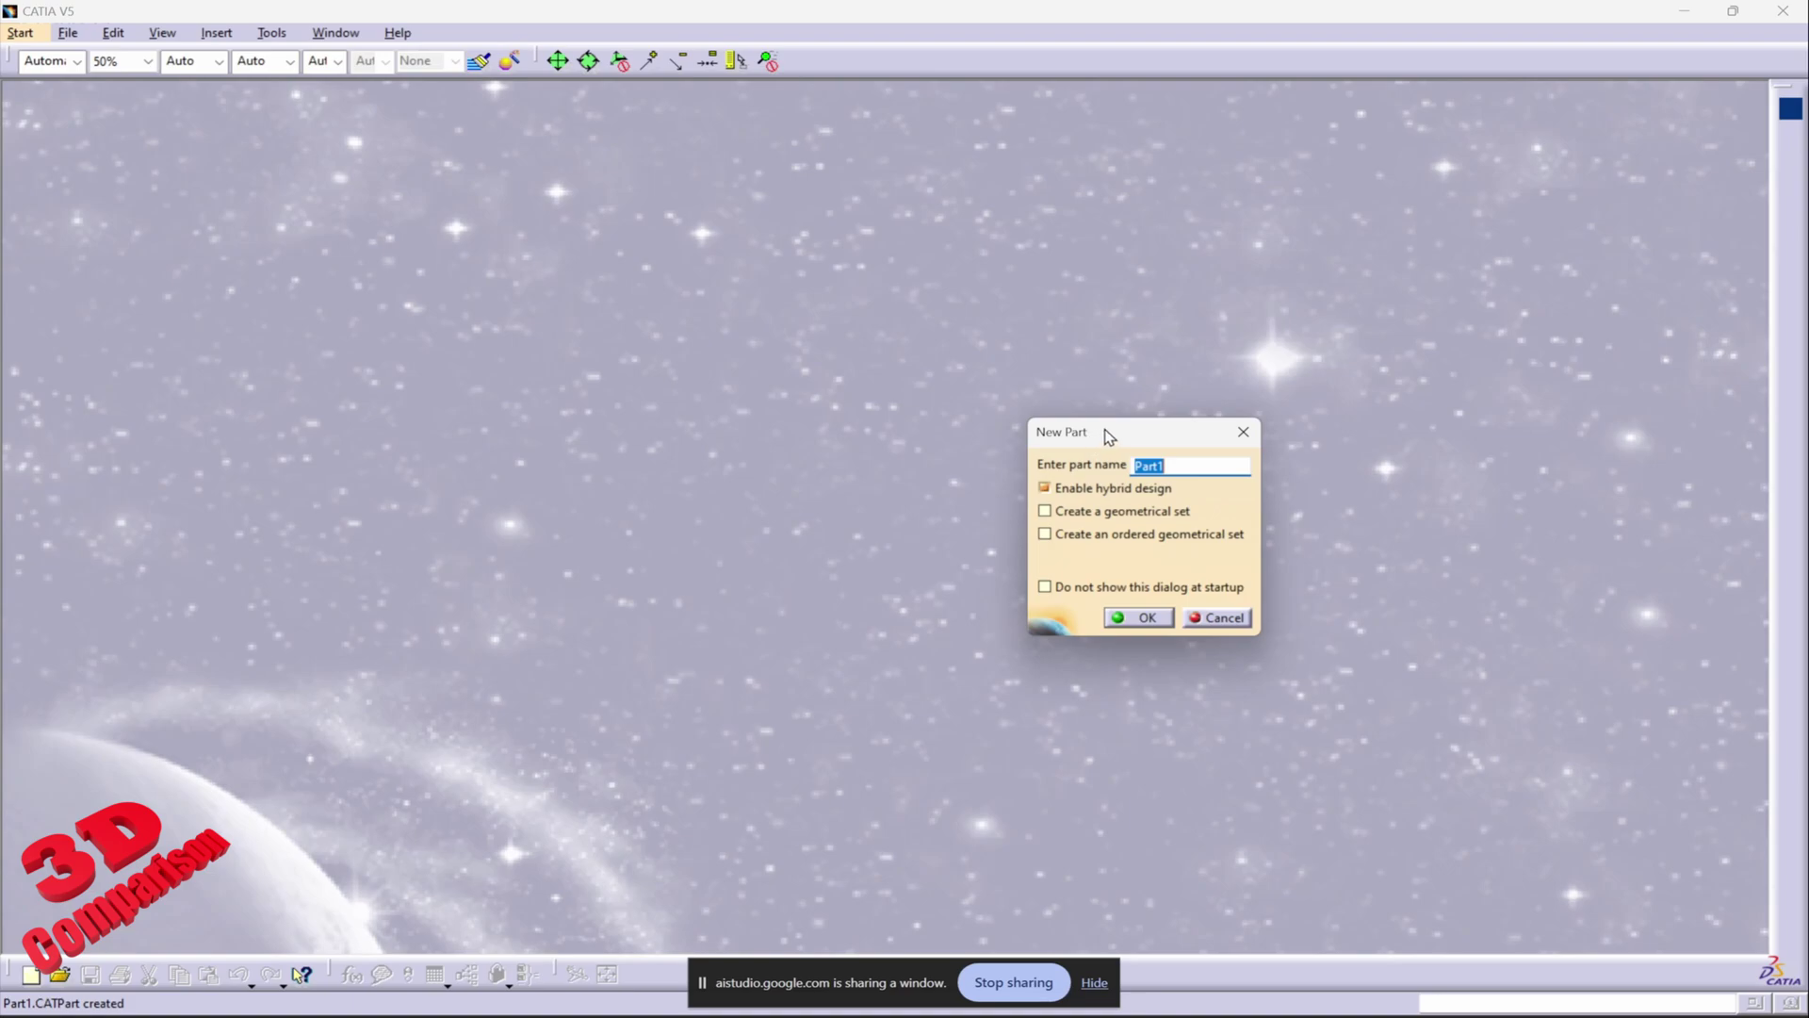
Move the New Part dialog aside and accept the default name Part1.
drag(1109, 437, 1463, 647)
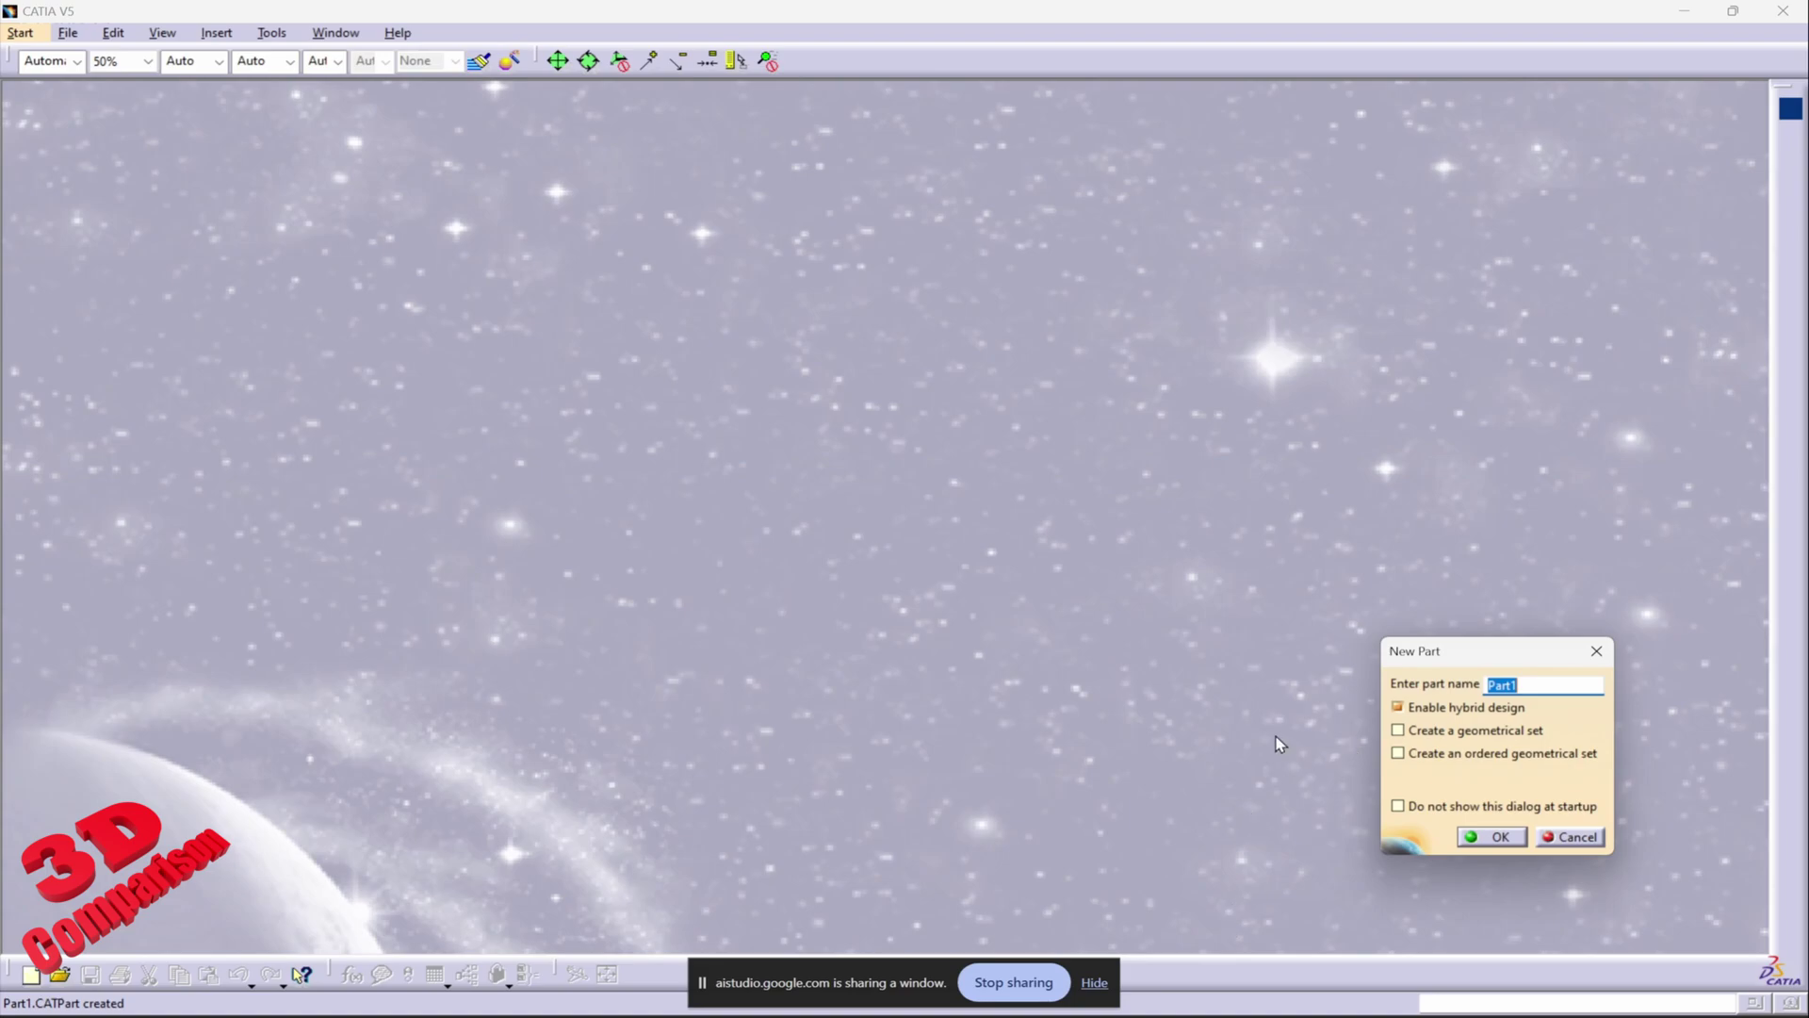
drag(1470, 652, 1513, 671)
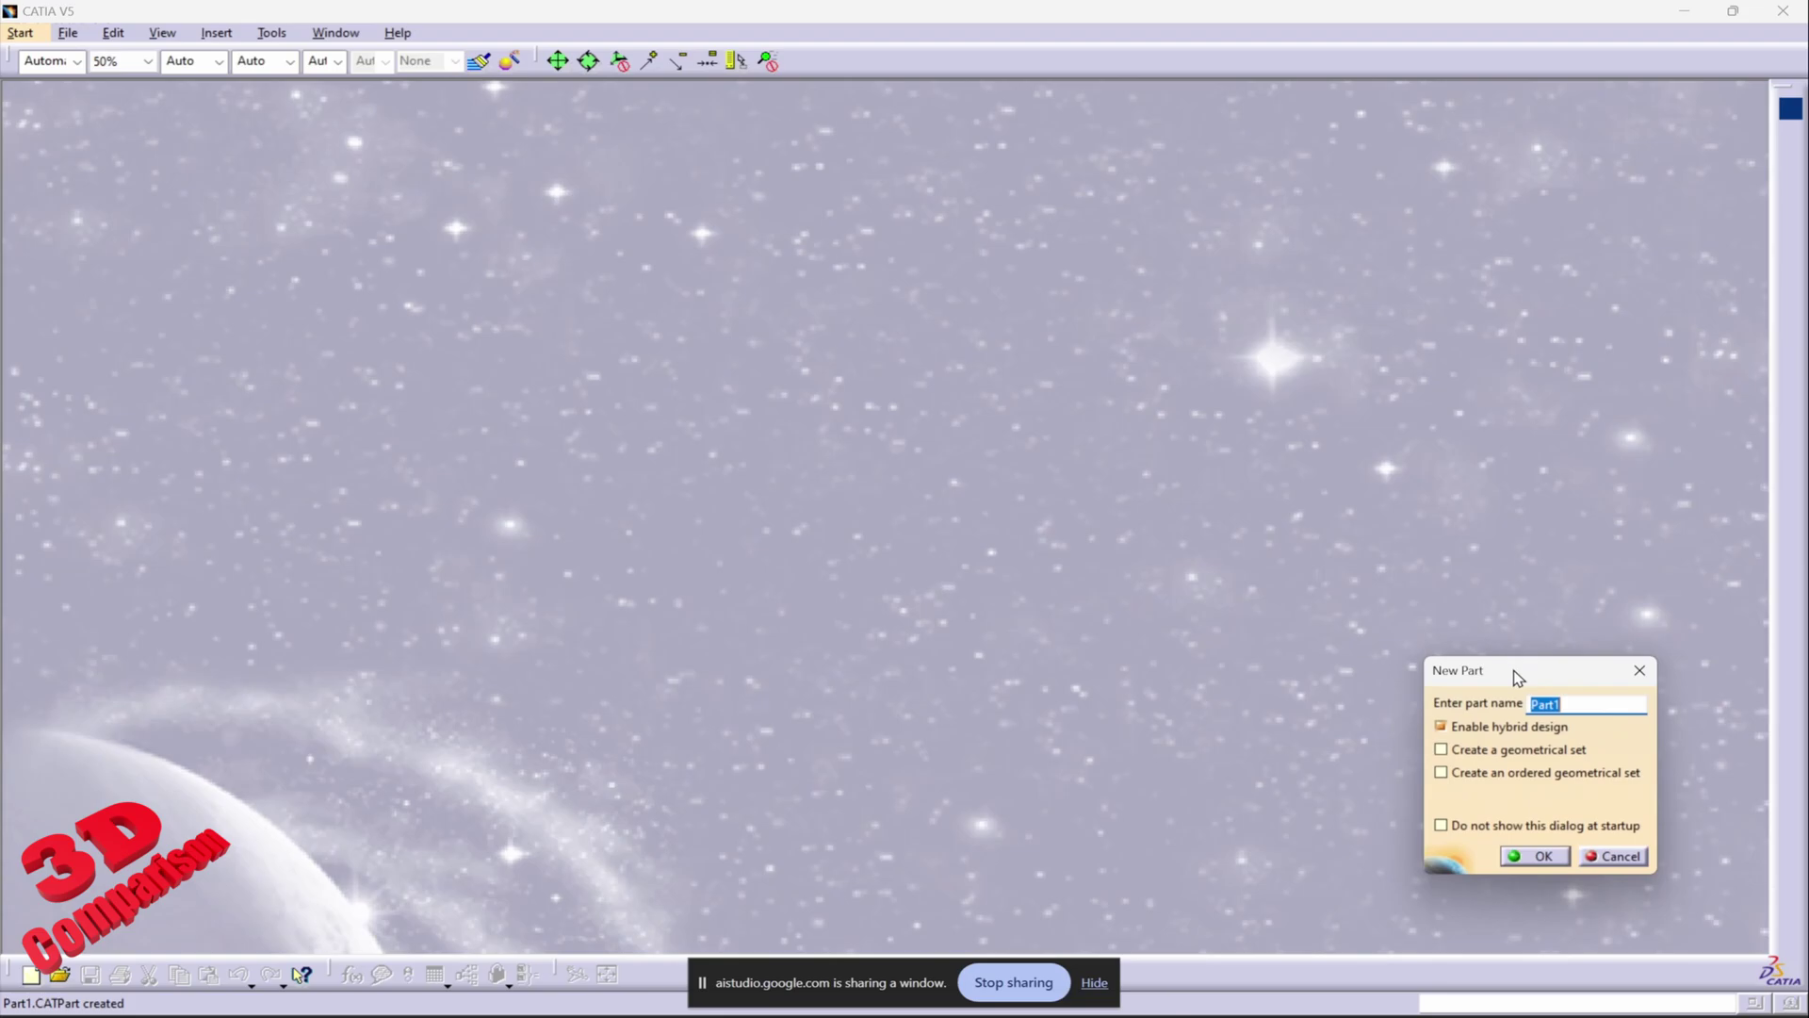
click(1545, 863)
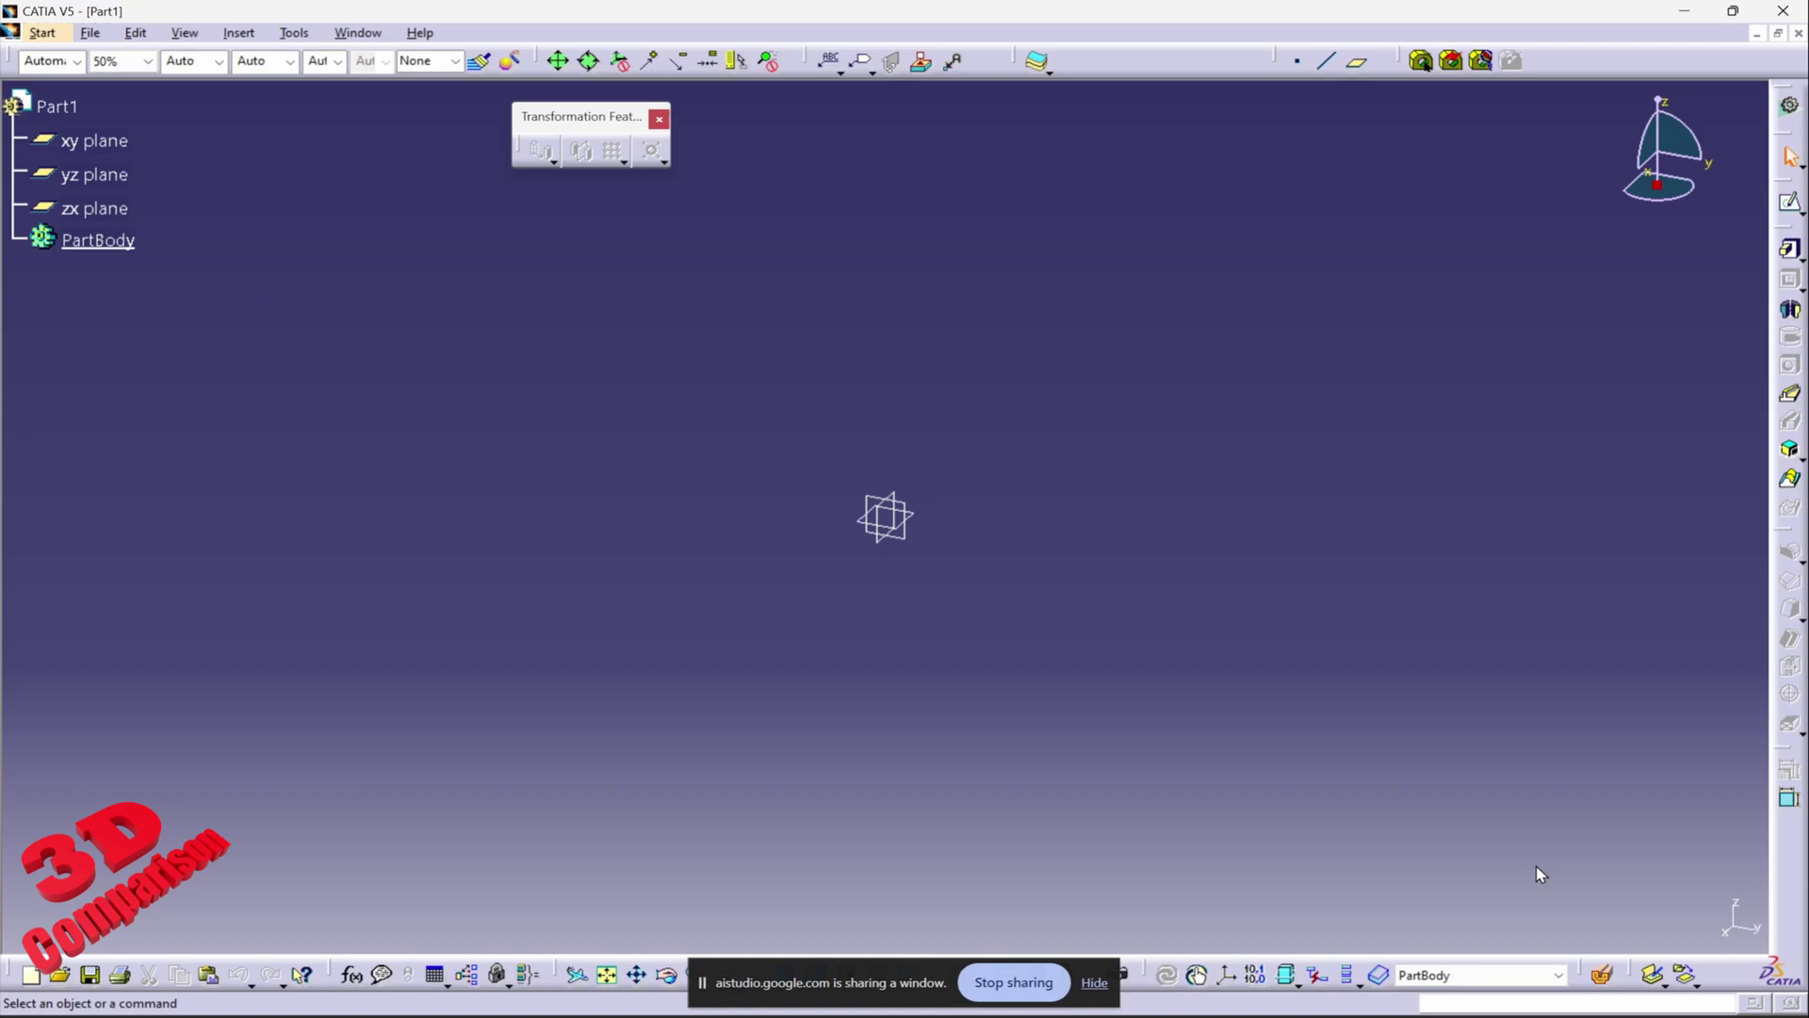
Select the xy plane in the specification tree.
click(96, 144)
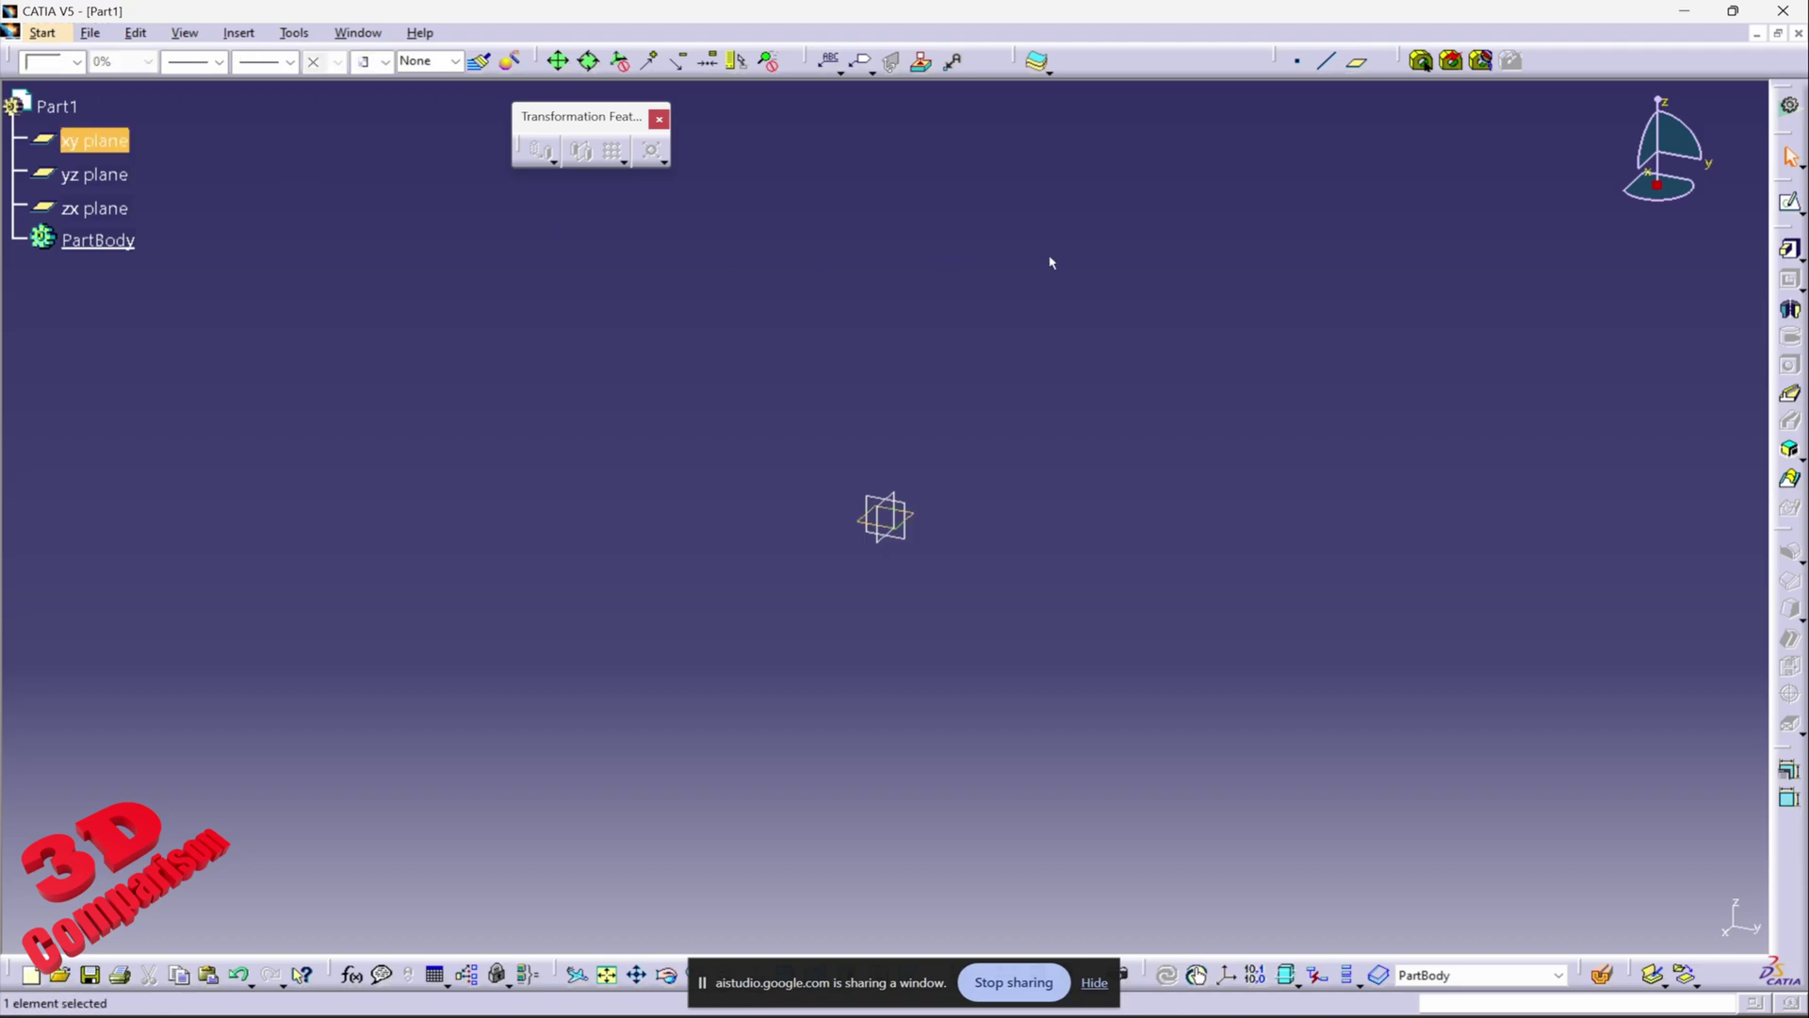
Sketch a circle centred on the origin of the xy plane and constrain its radius to 50.
click(1790, 207)
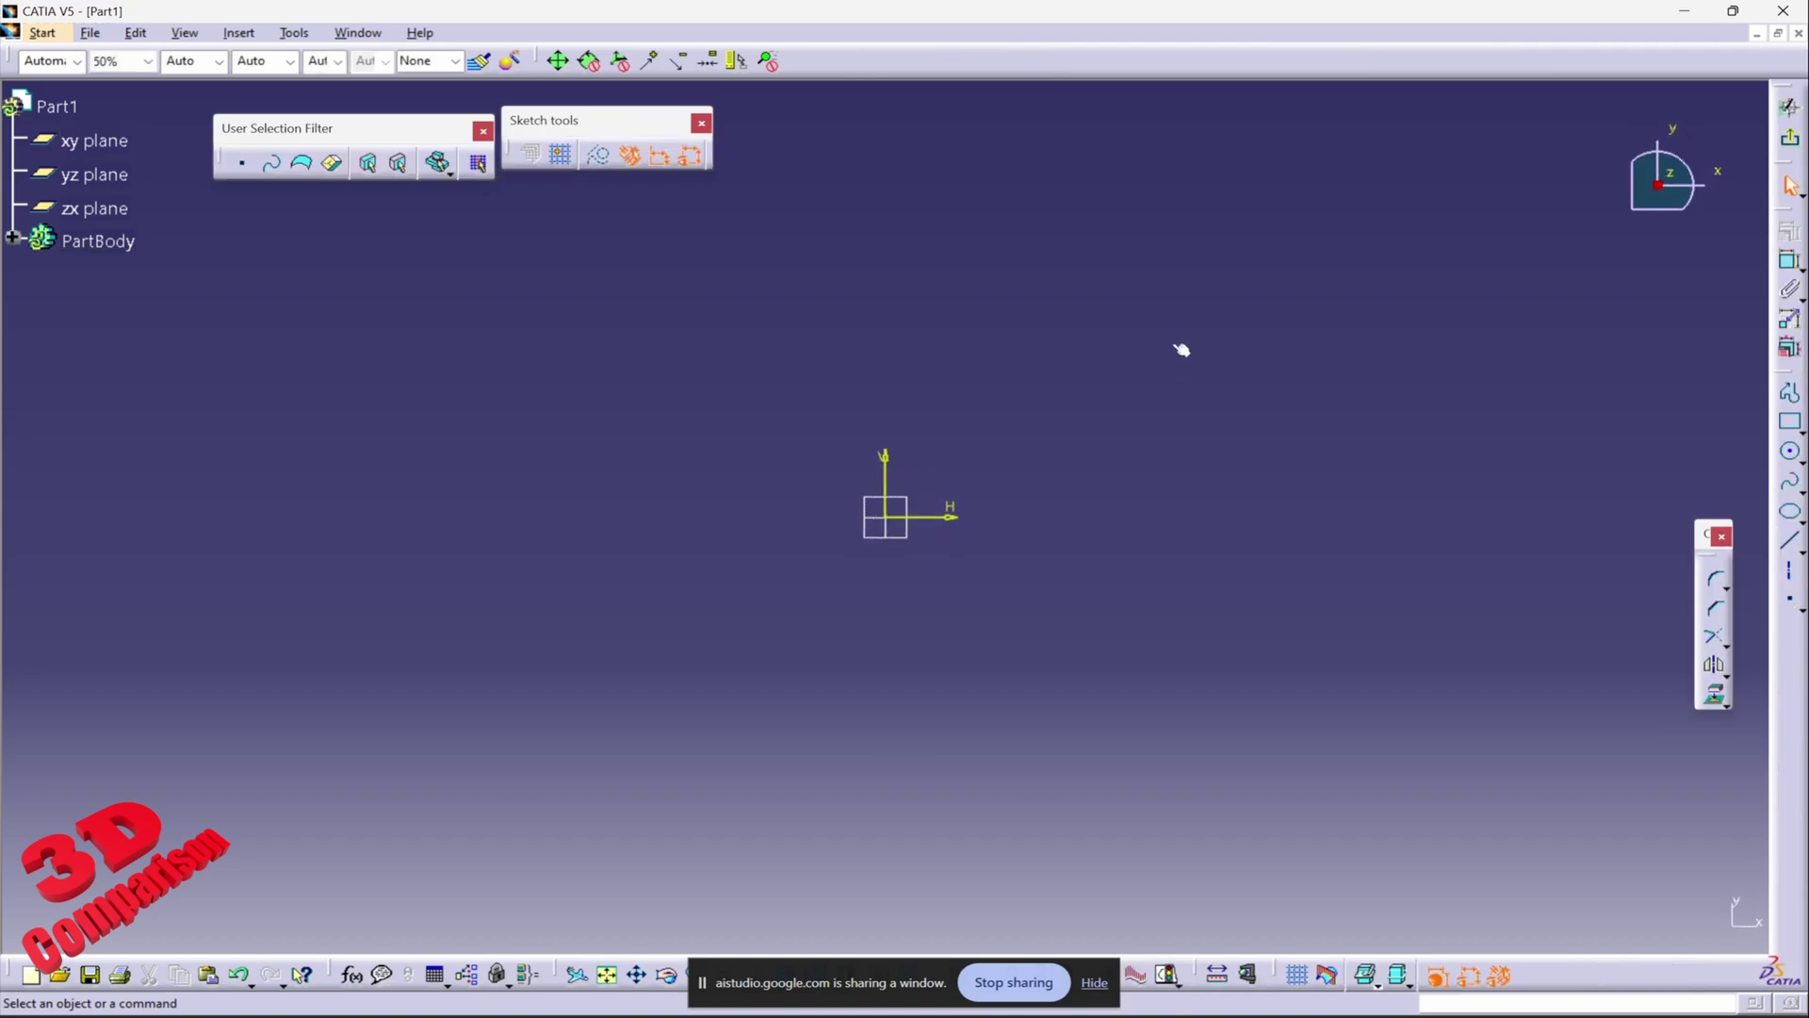
click(1791, 456)
click(903, 521)
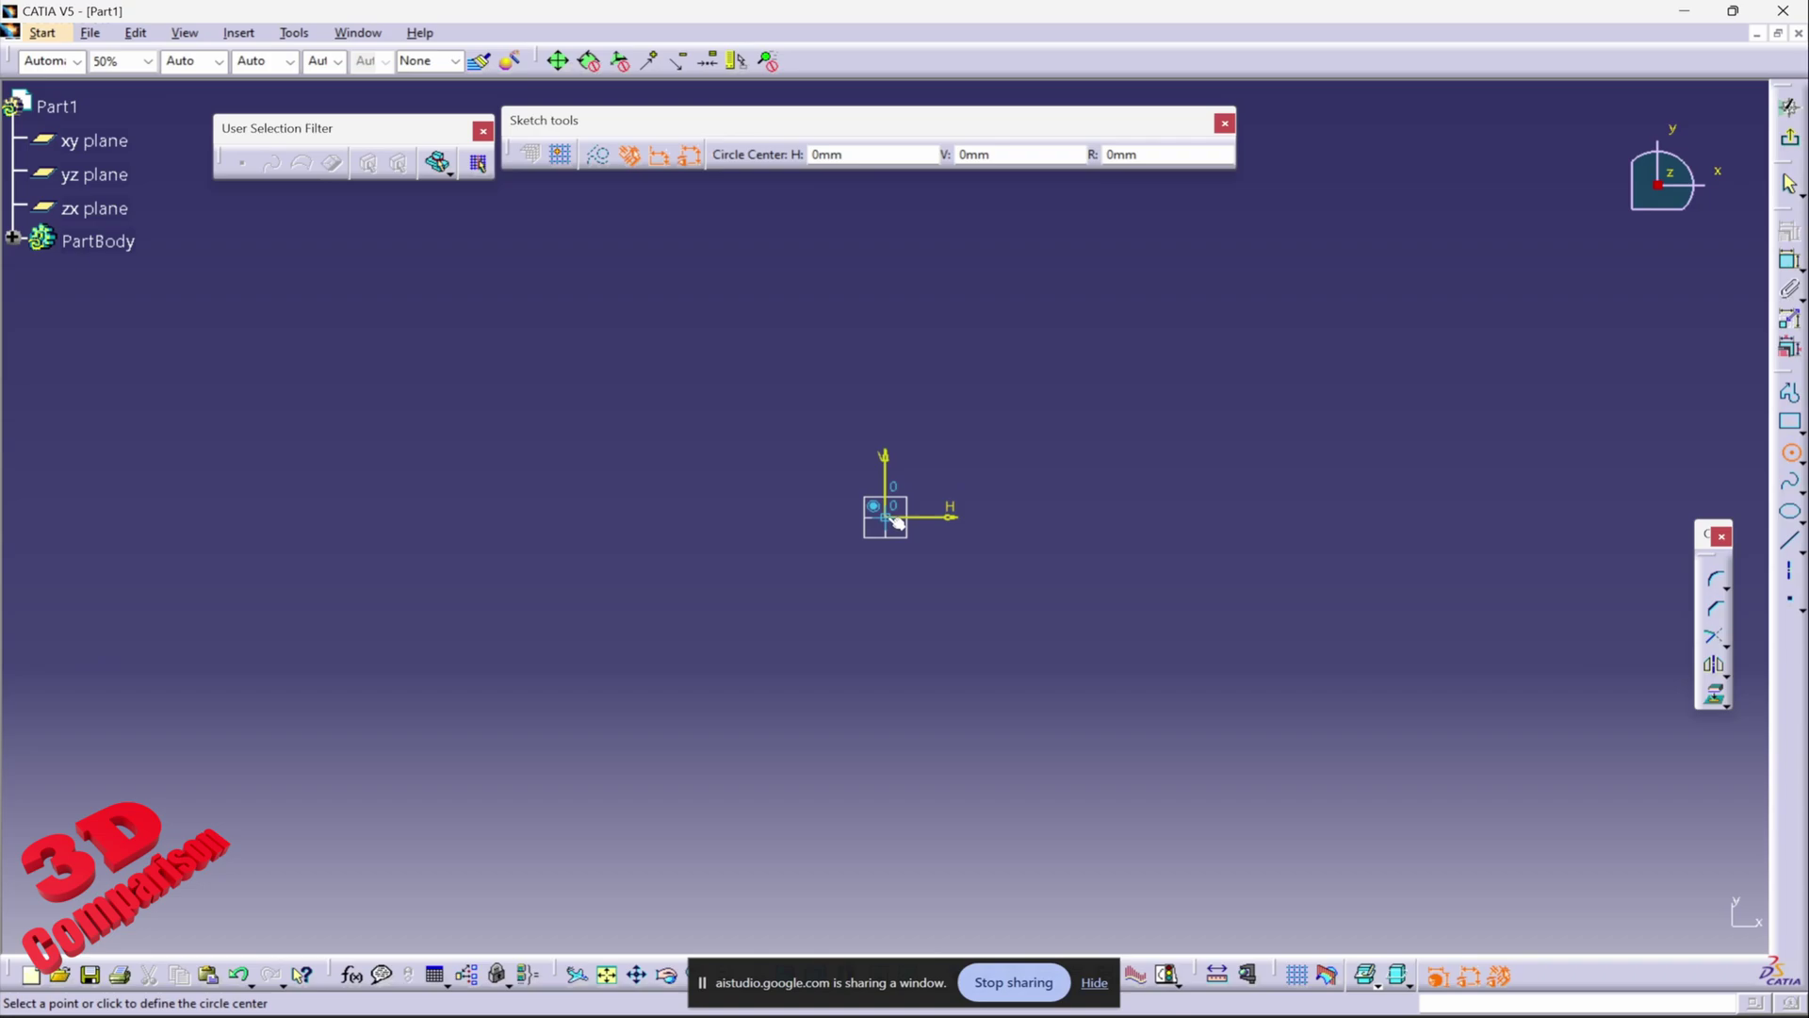
click(1002, 422)
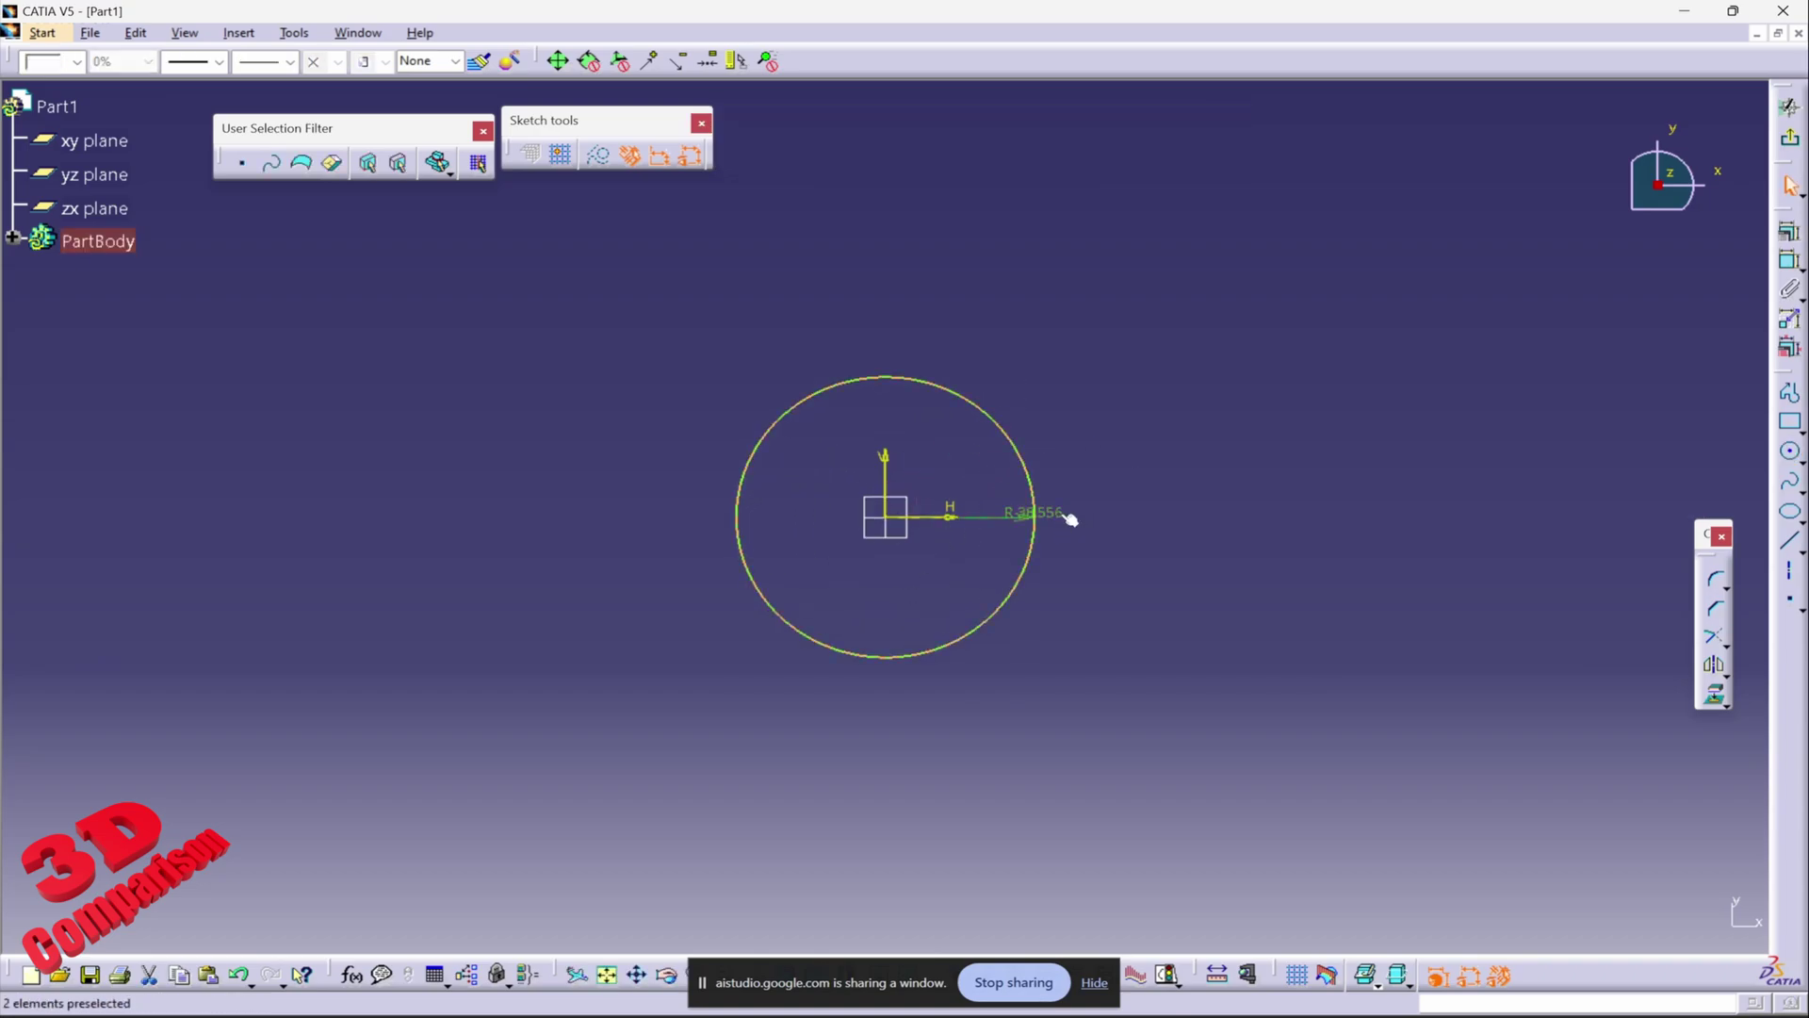
drag(1065, 512, 1143, 512)
double_click(1143, 516)
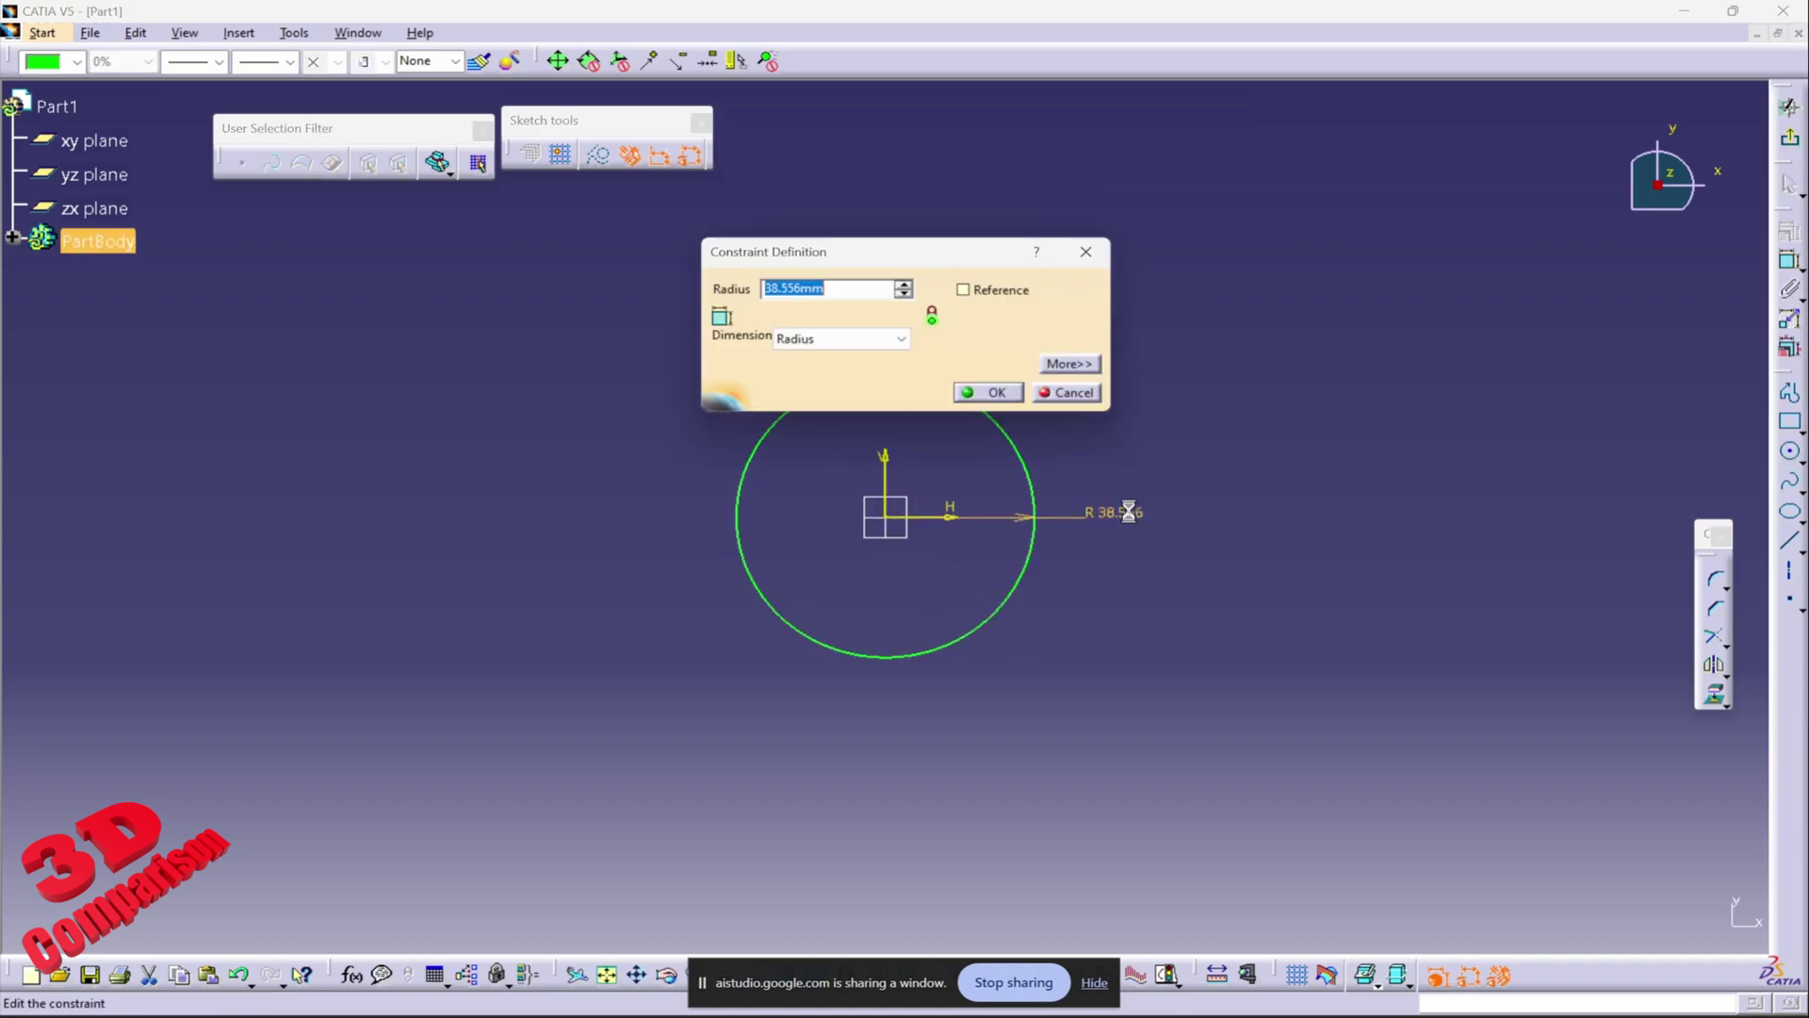
text(50)
key(Return)
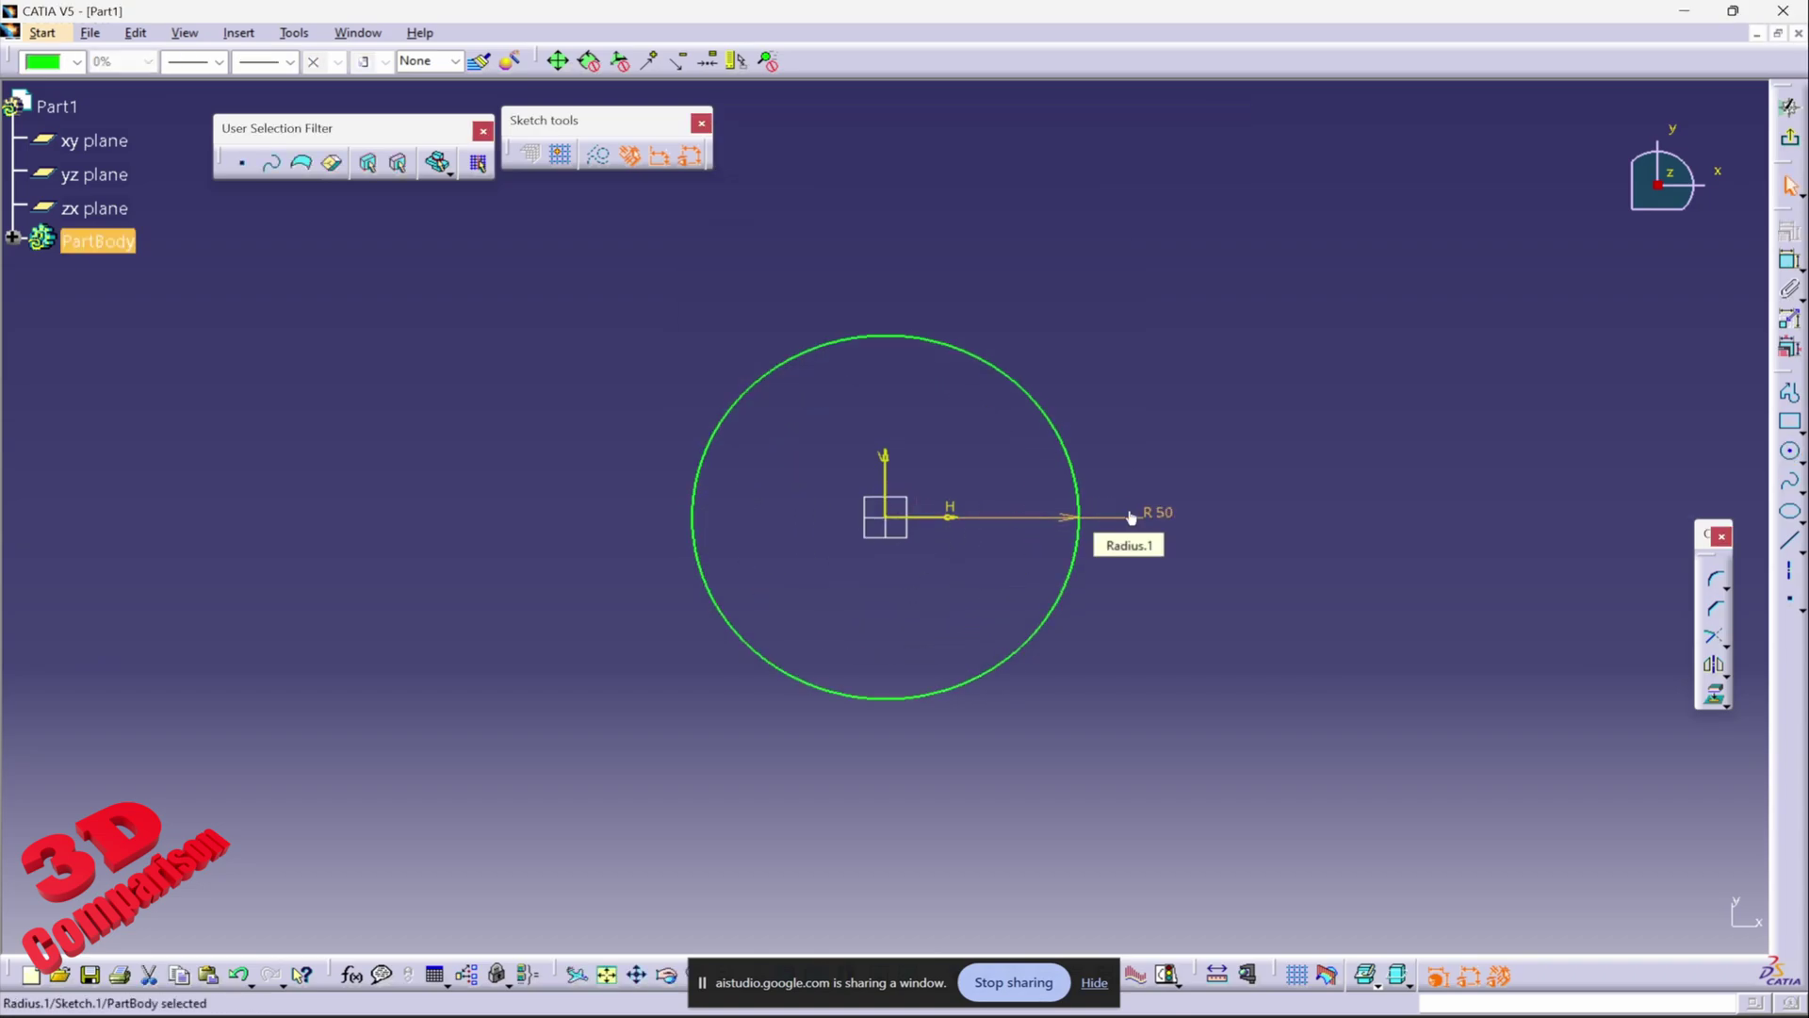
Exit the Sketcher back to the Part Design 3D workspace.
click(1791, 145)
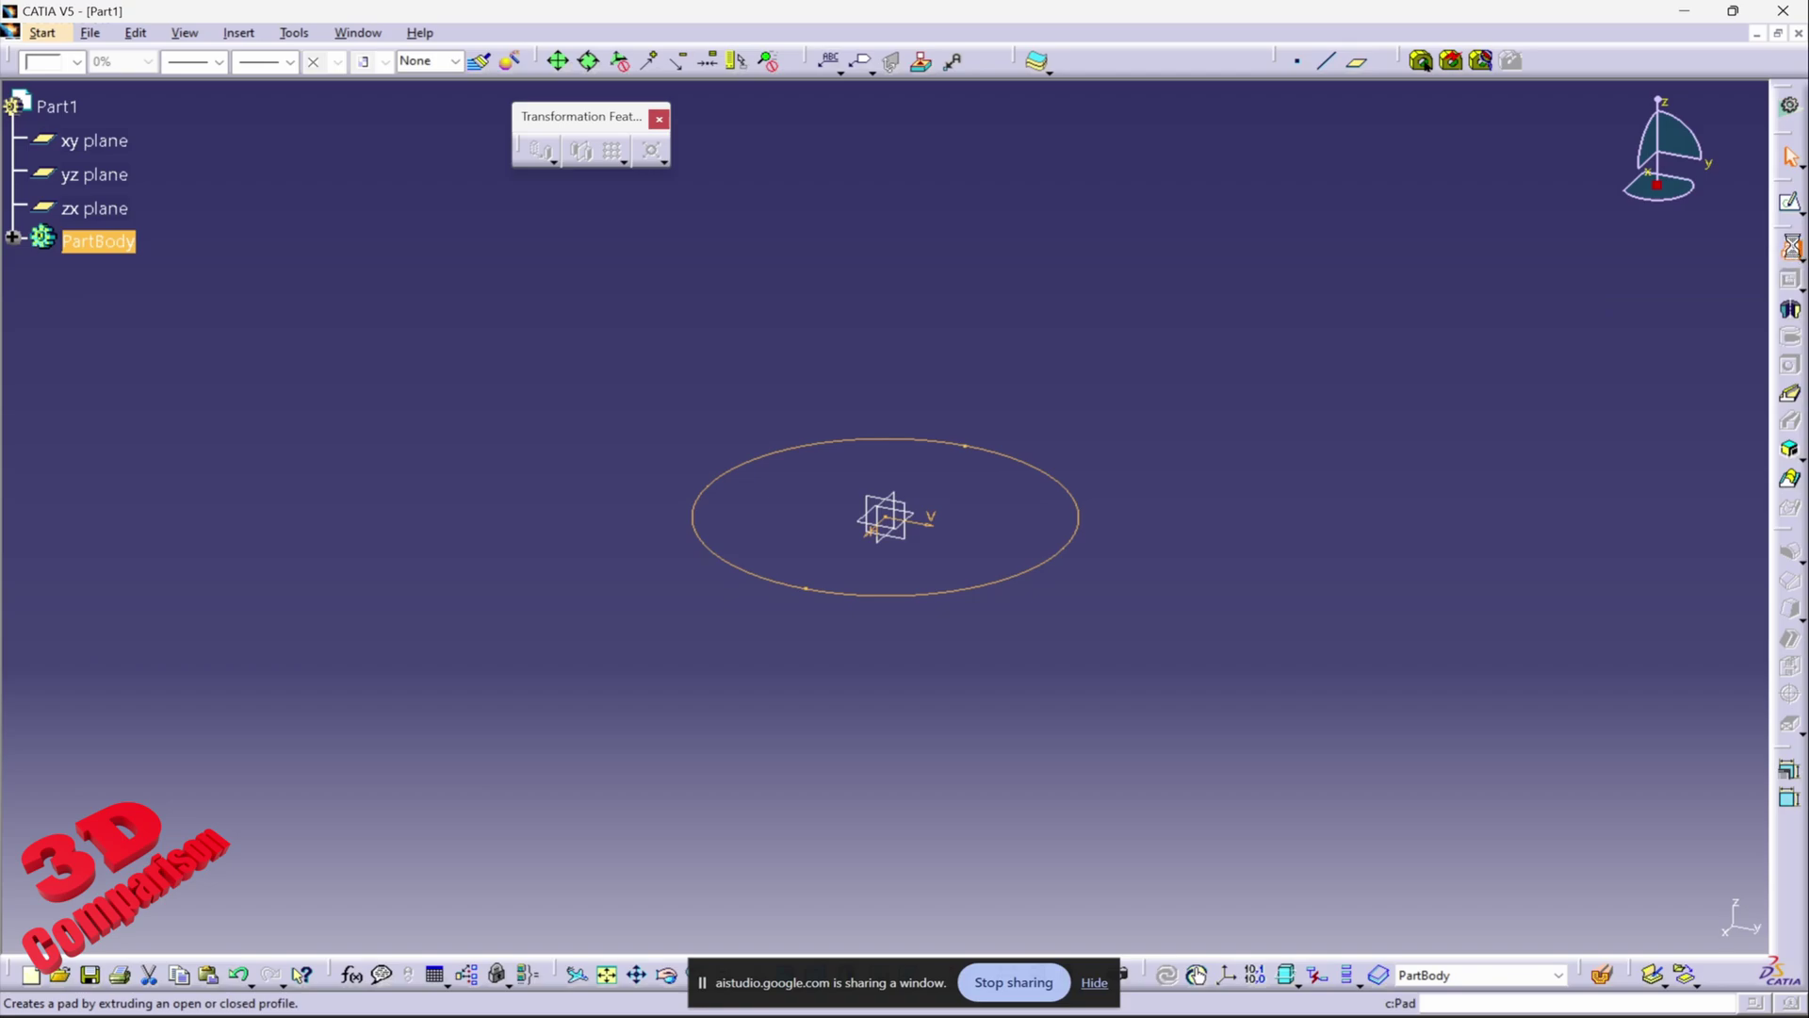
Pad Sketch.1 with a 50 mm length, previewing before confirming.
click(1791, 251)
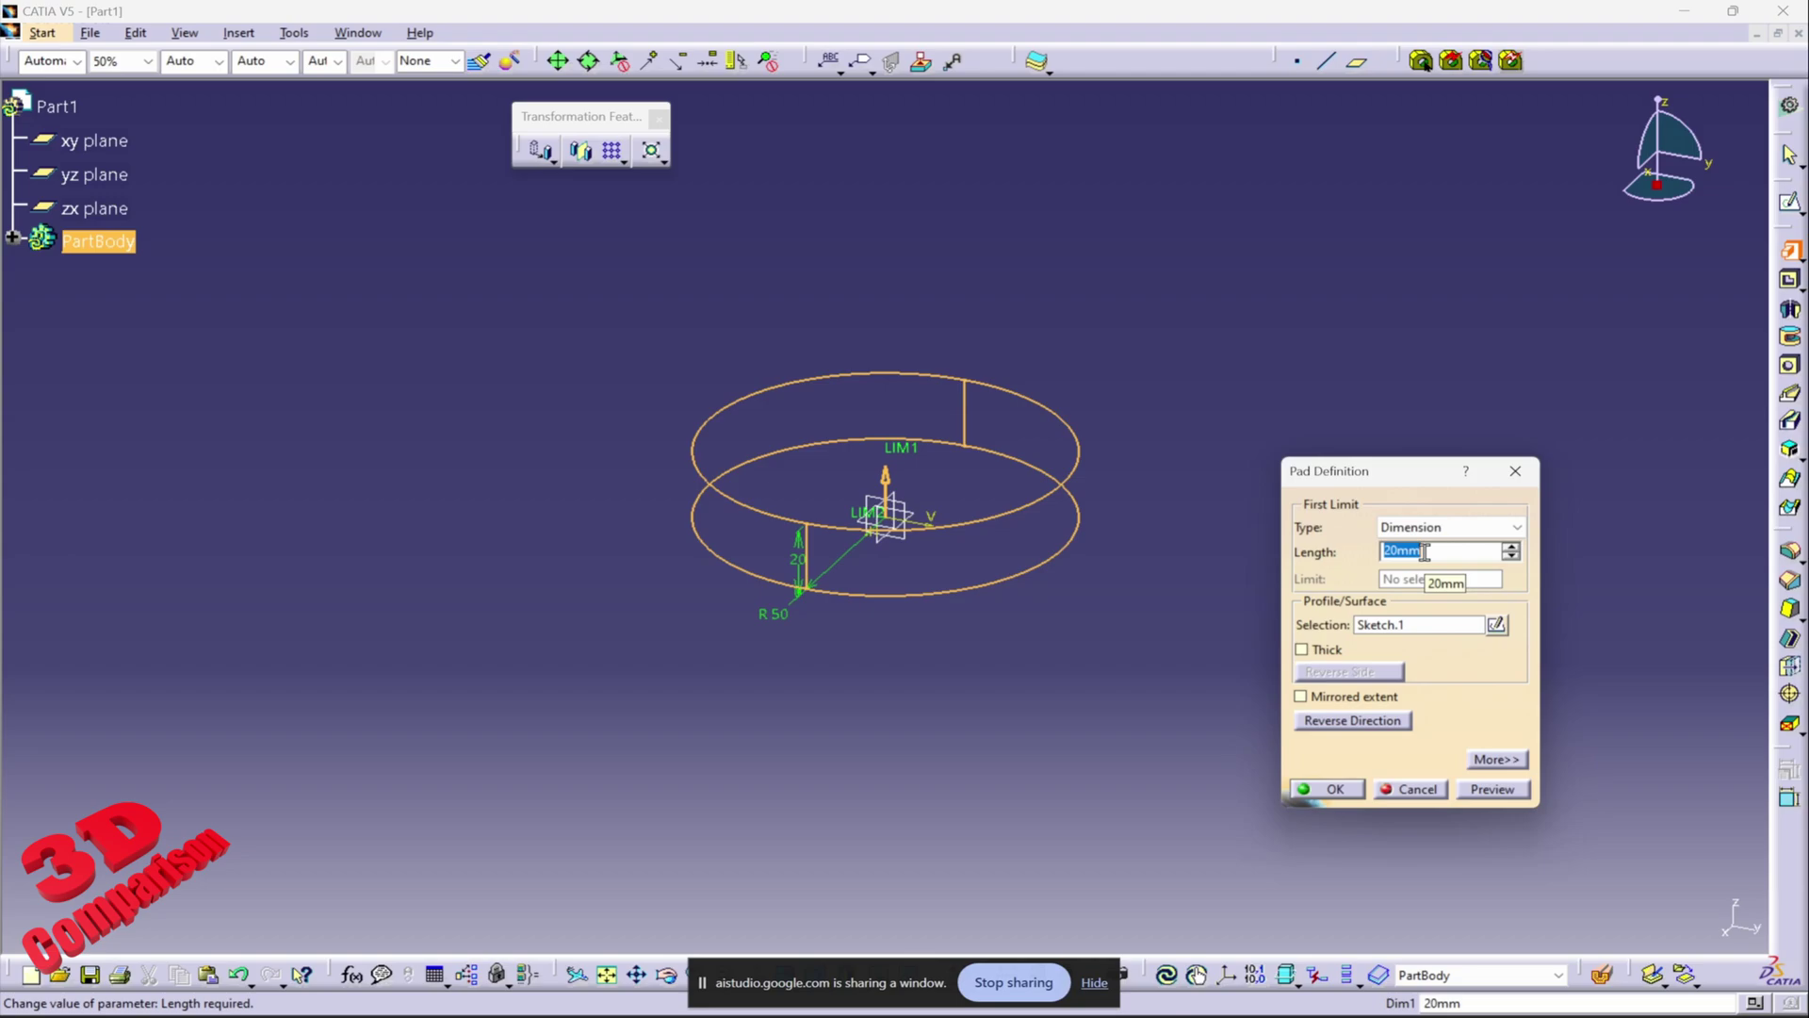
text(50)
click(1495, 795)
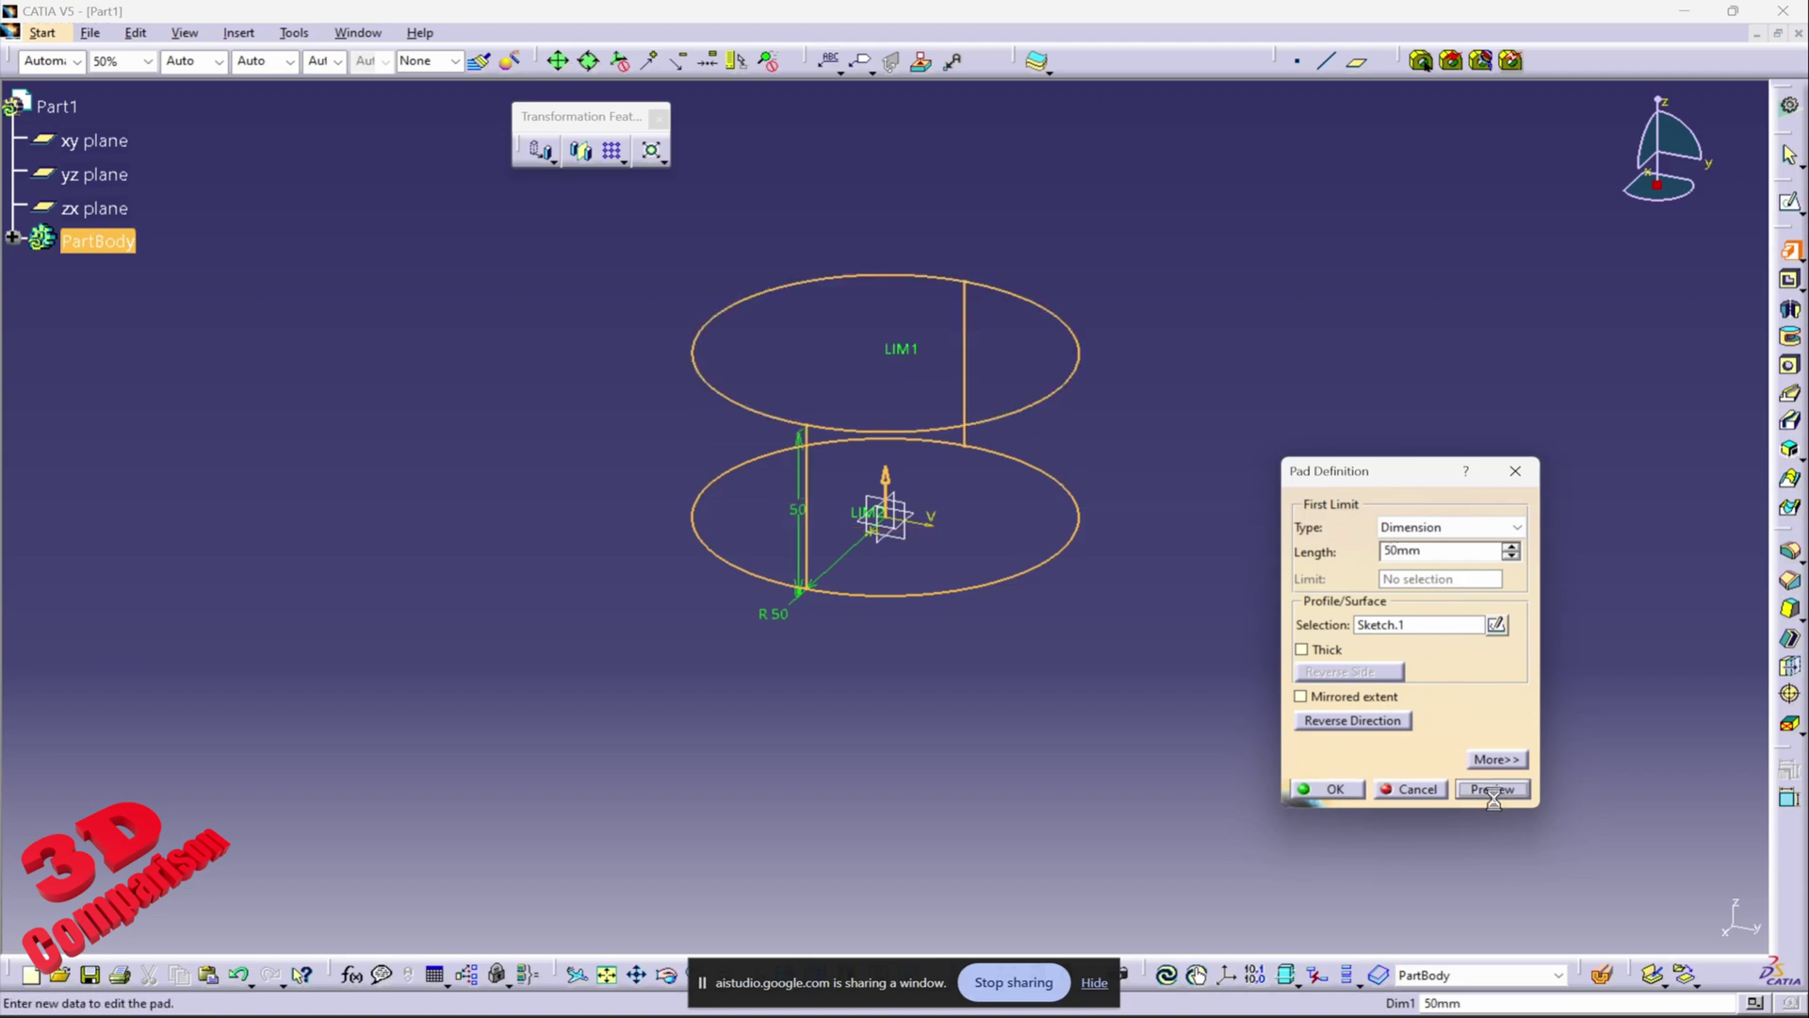
ctrl+middle_drag(1102, 514, 1097, 536)
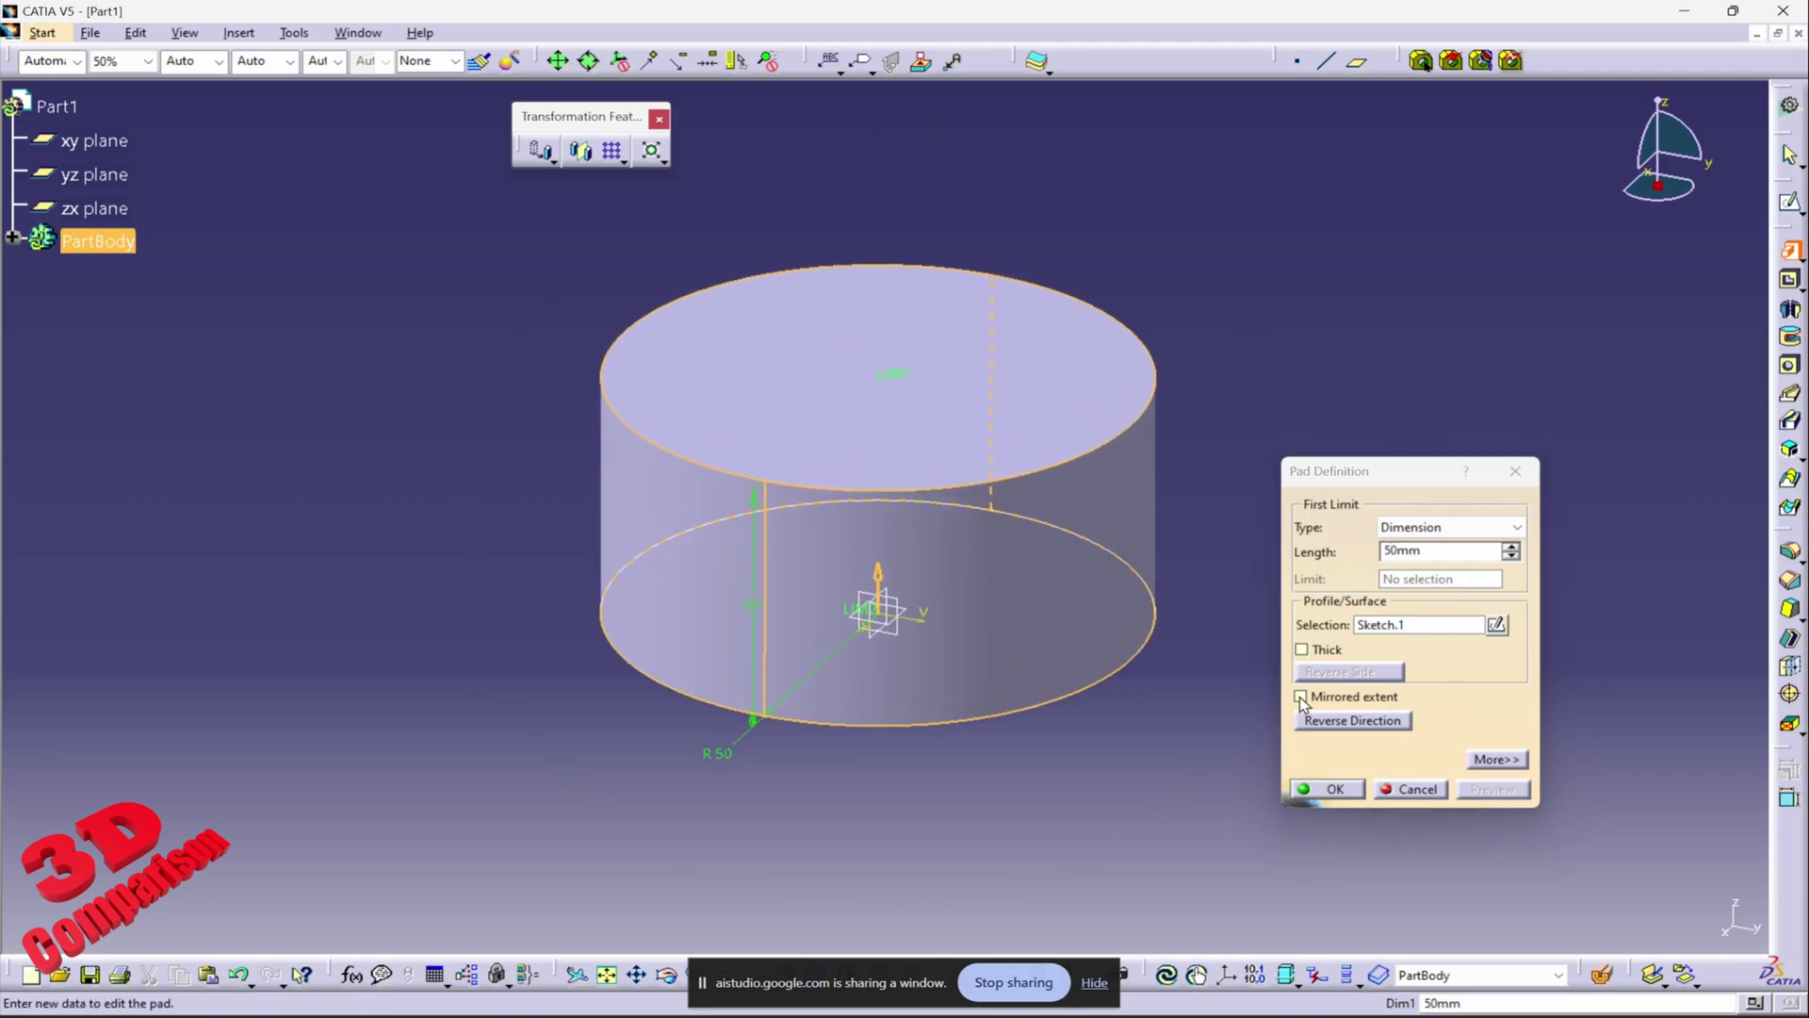
click(1342, 795)
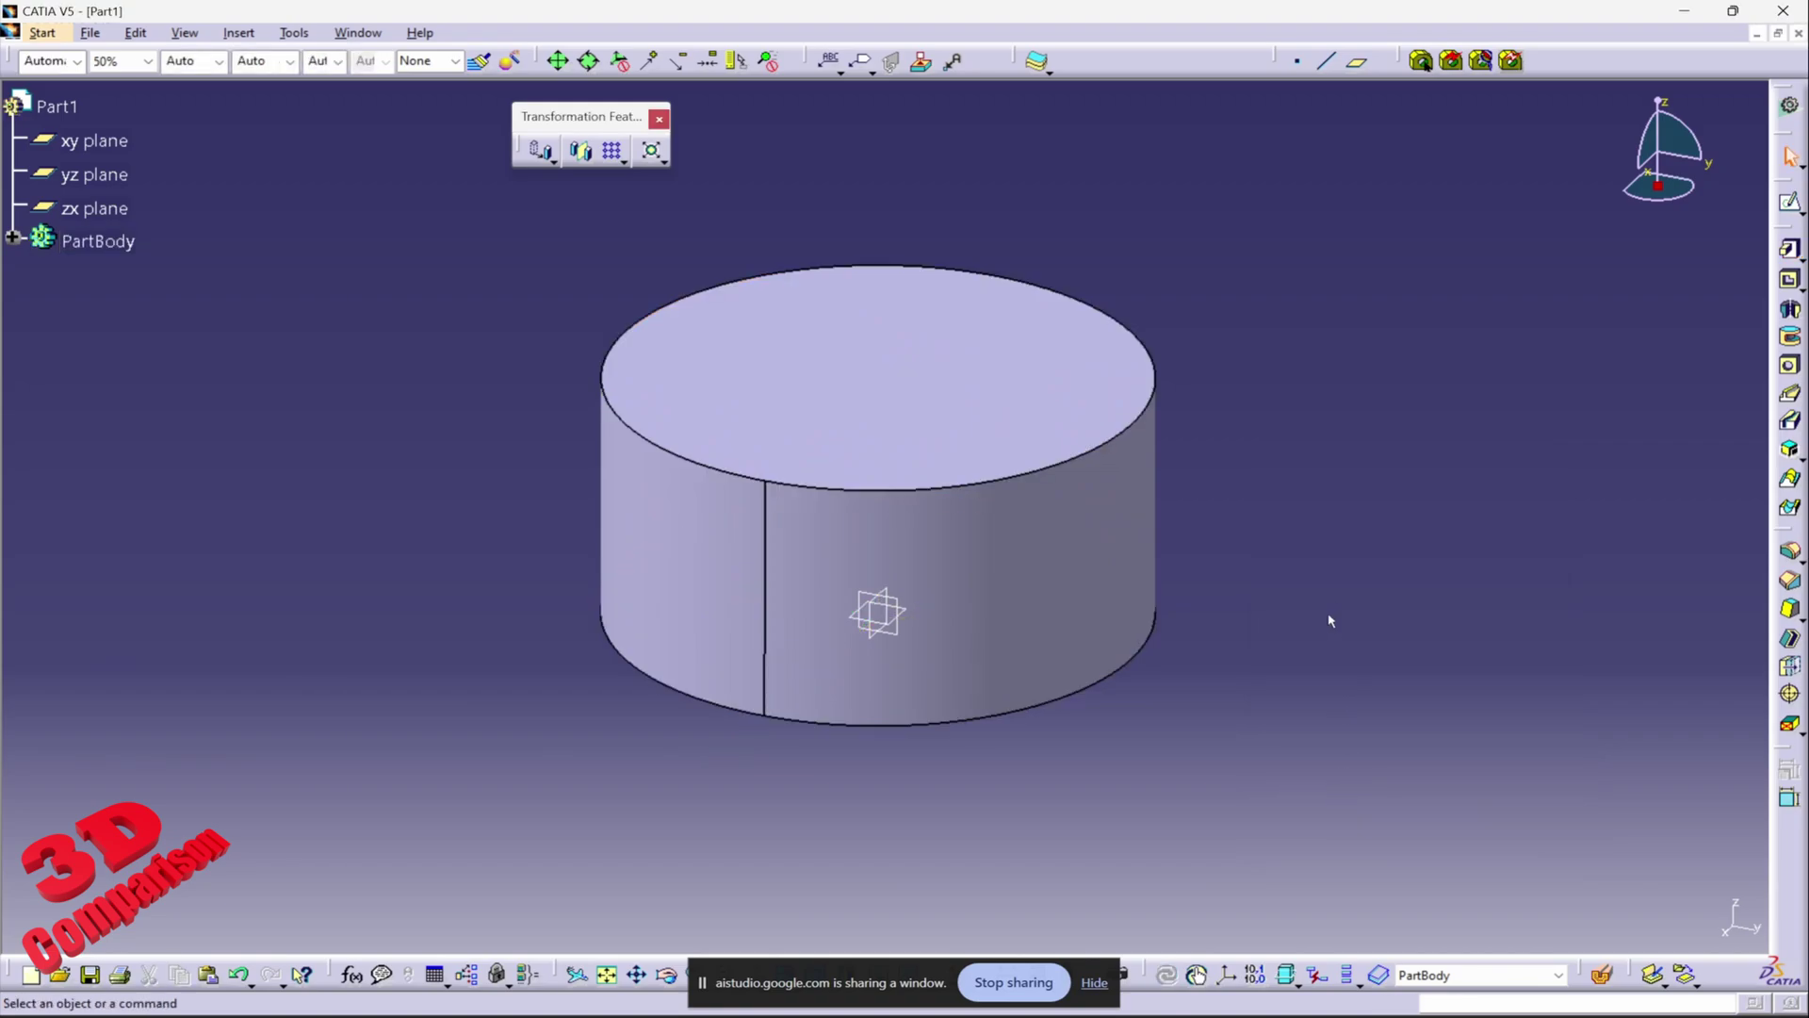
middle_drag(1278, 566, 873, 444)
click(1175, 608)
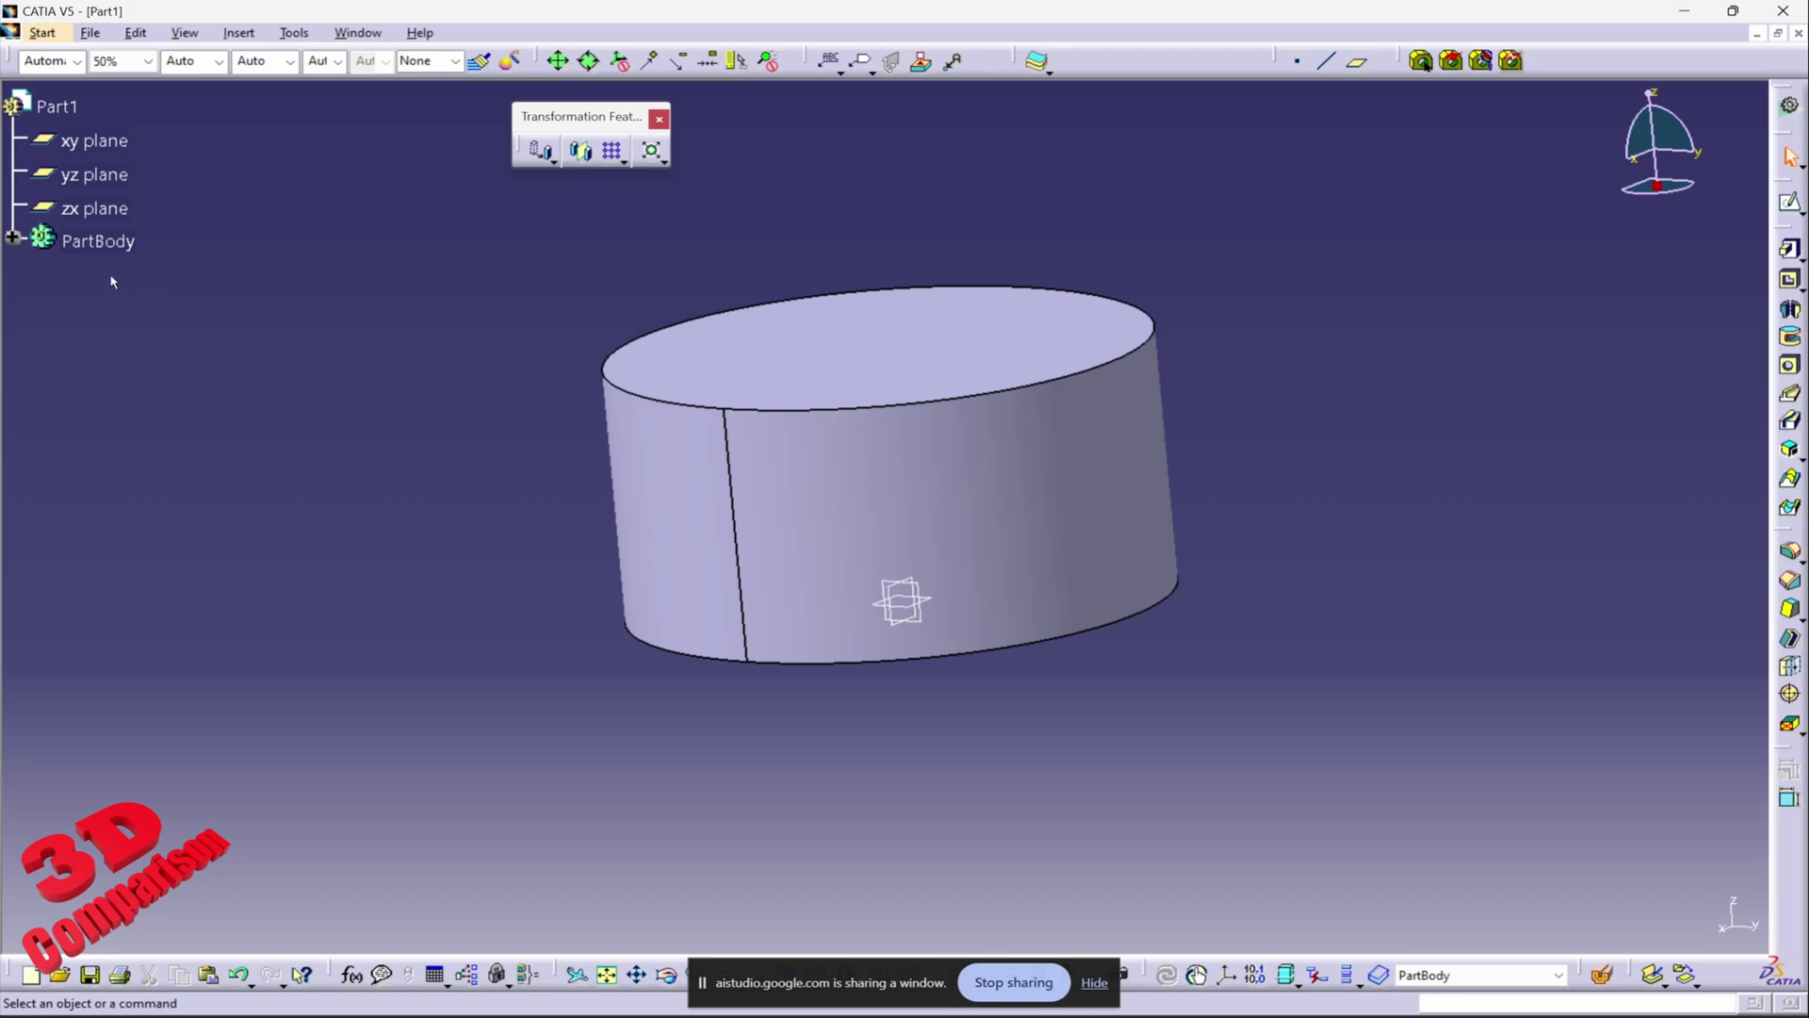
click(13, 239)
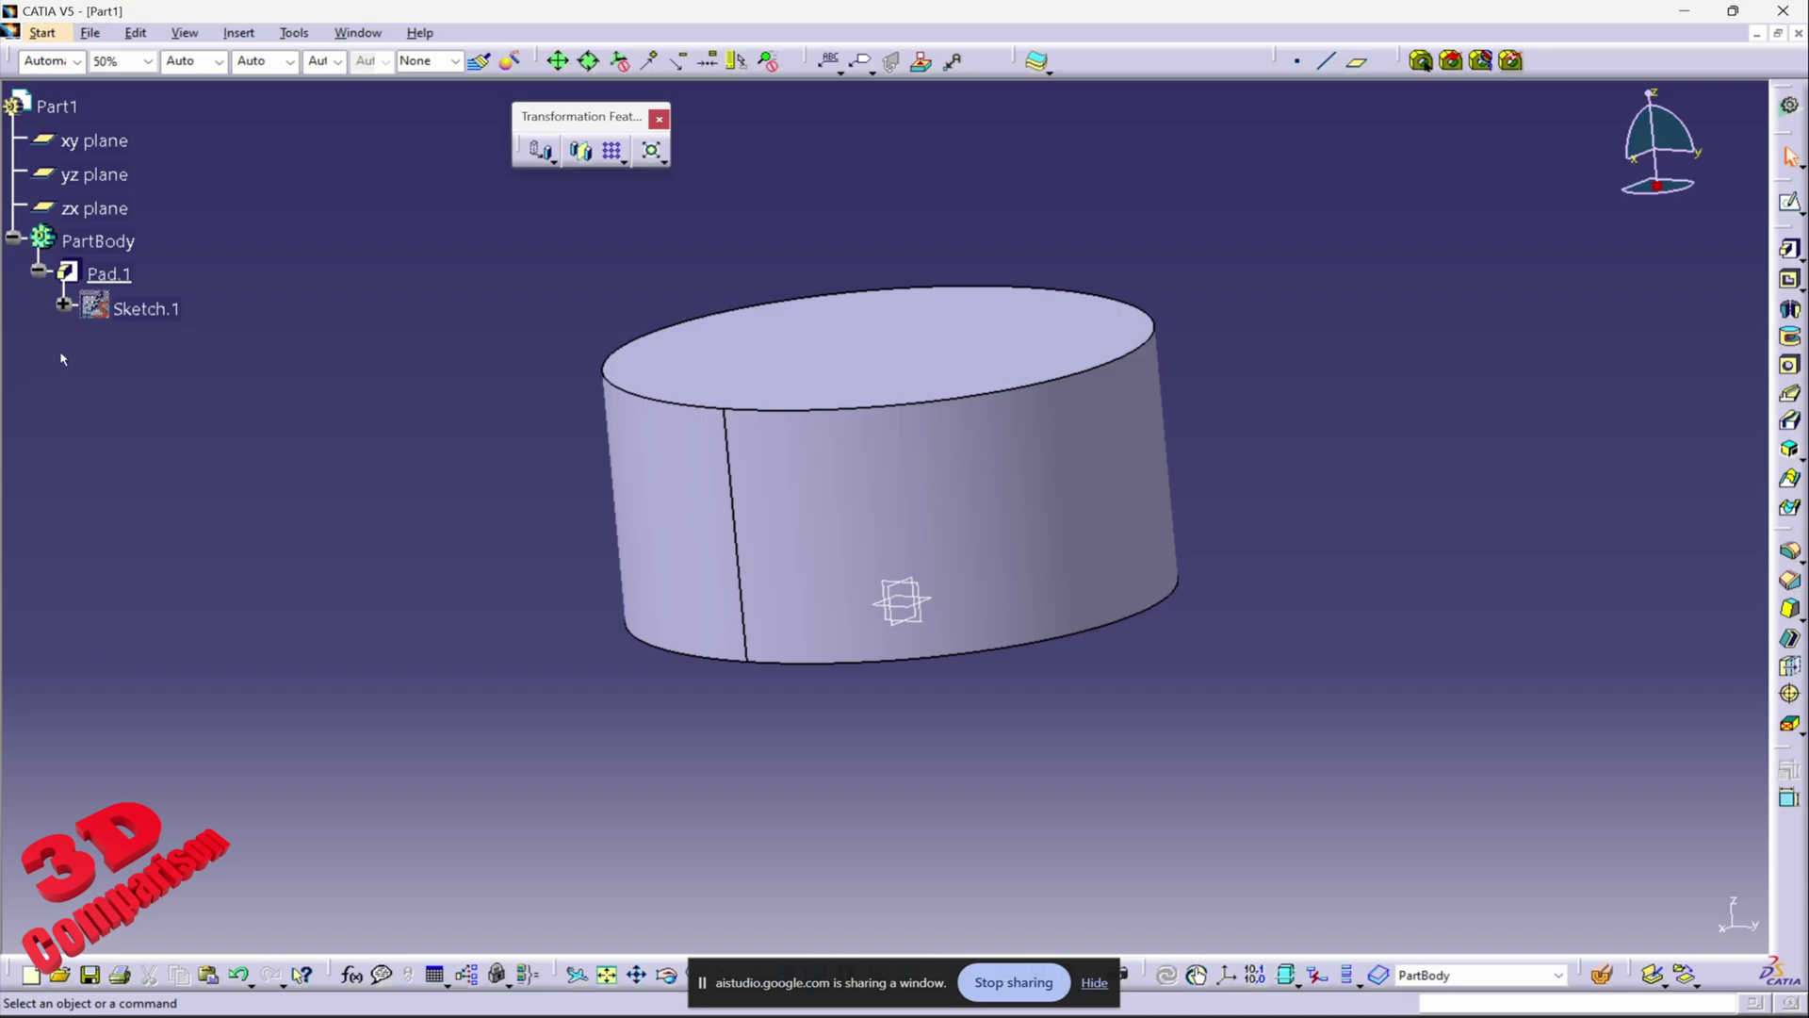
click(126, 276)
double_click(125, 275)
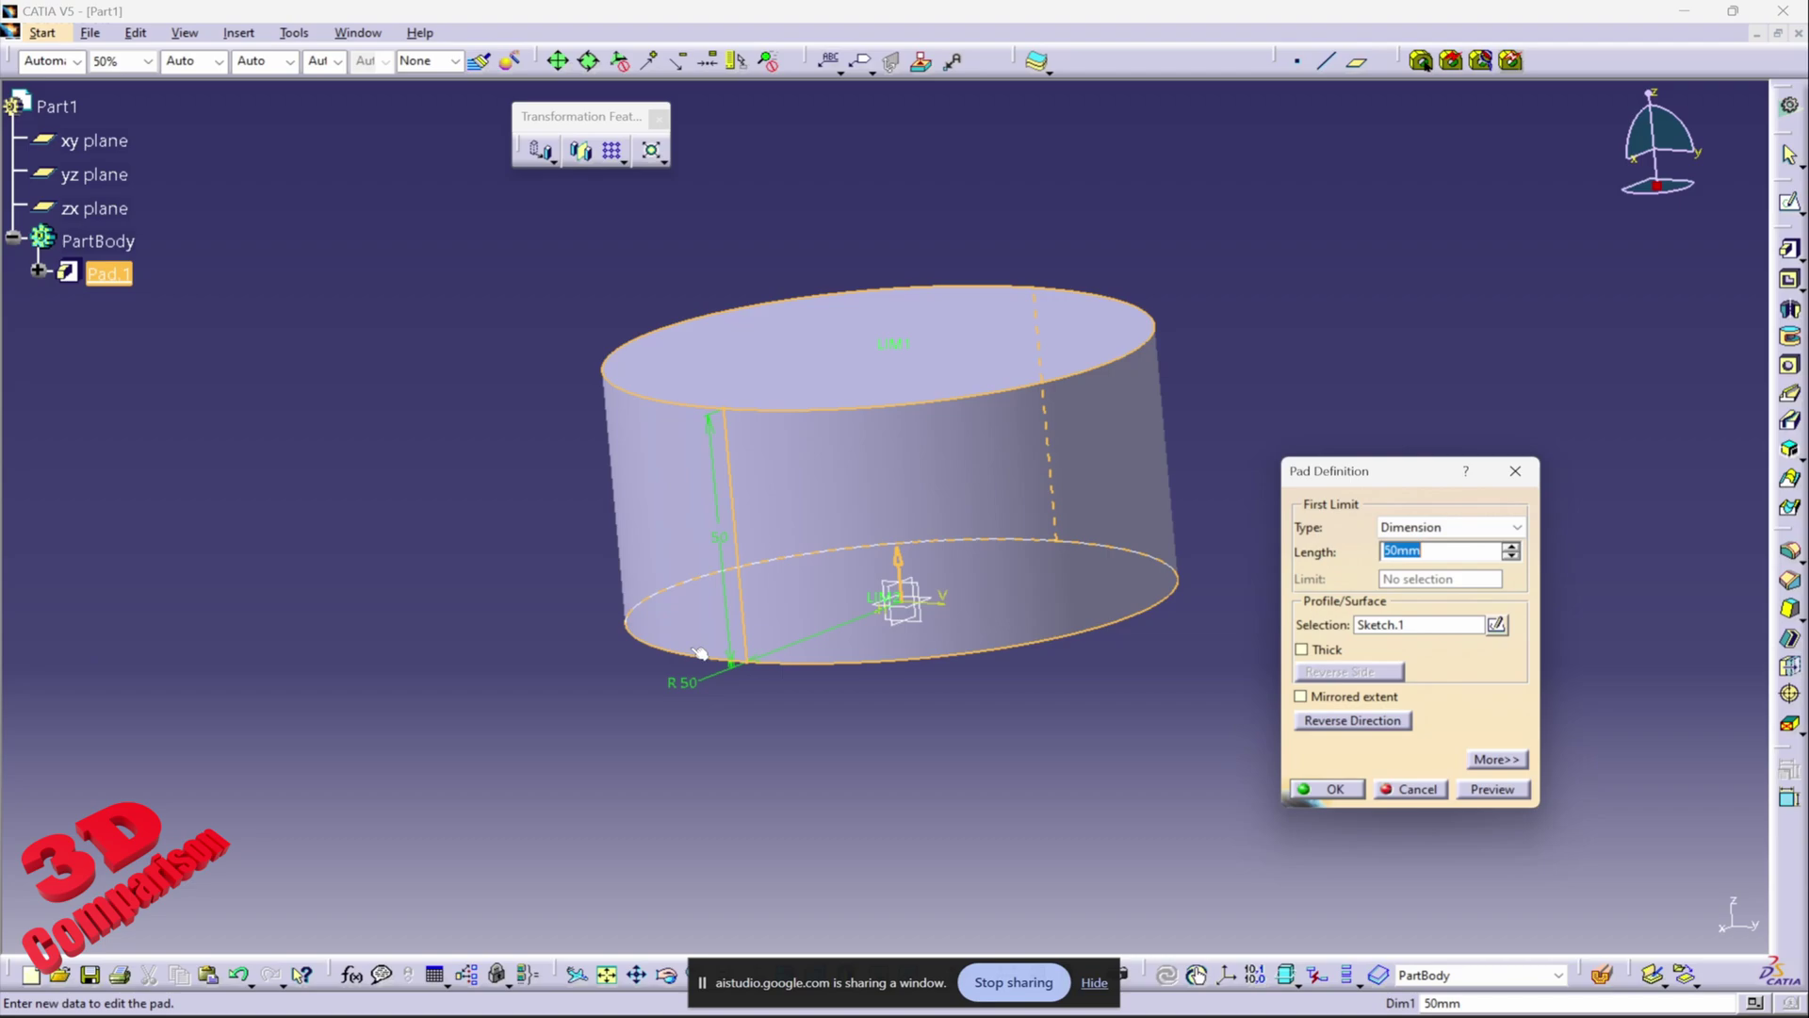
text(100)
click(1323, 792)
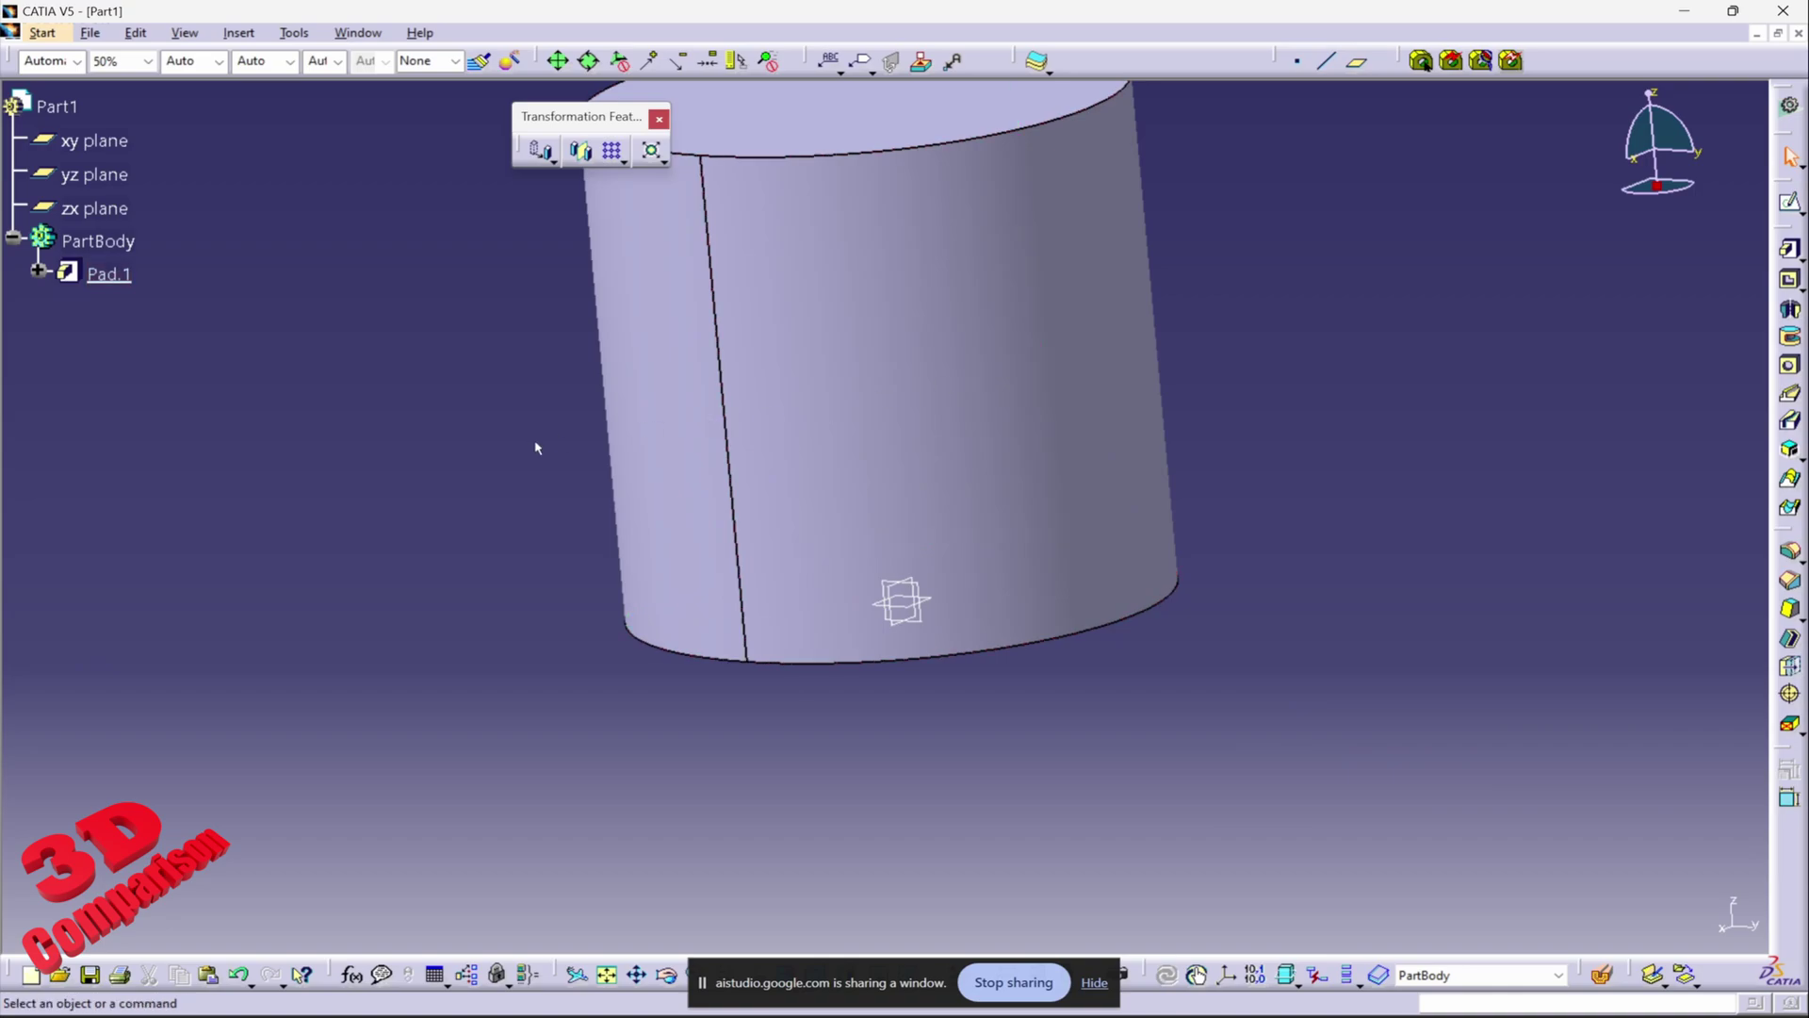
Tilt the cylinder to show its top face and check the Part1 and PartBody context menus.
middle_drag(537, 448, 597, 490)
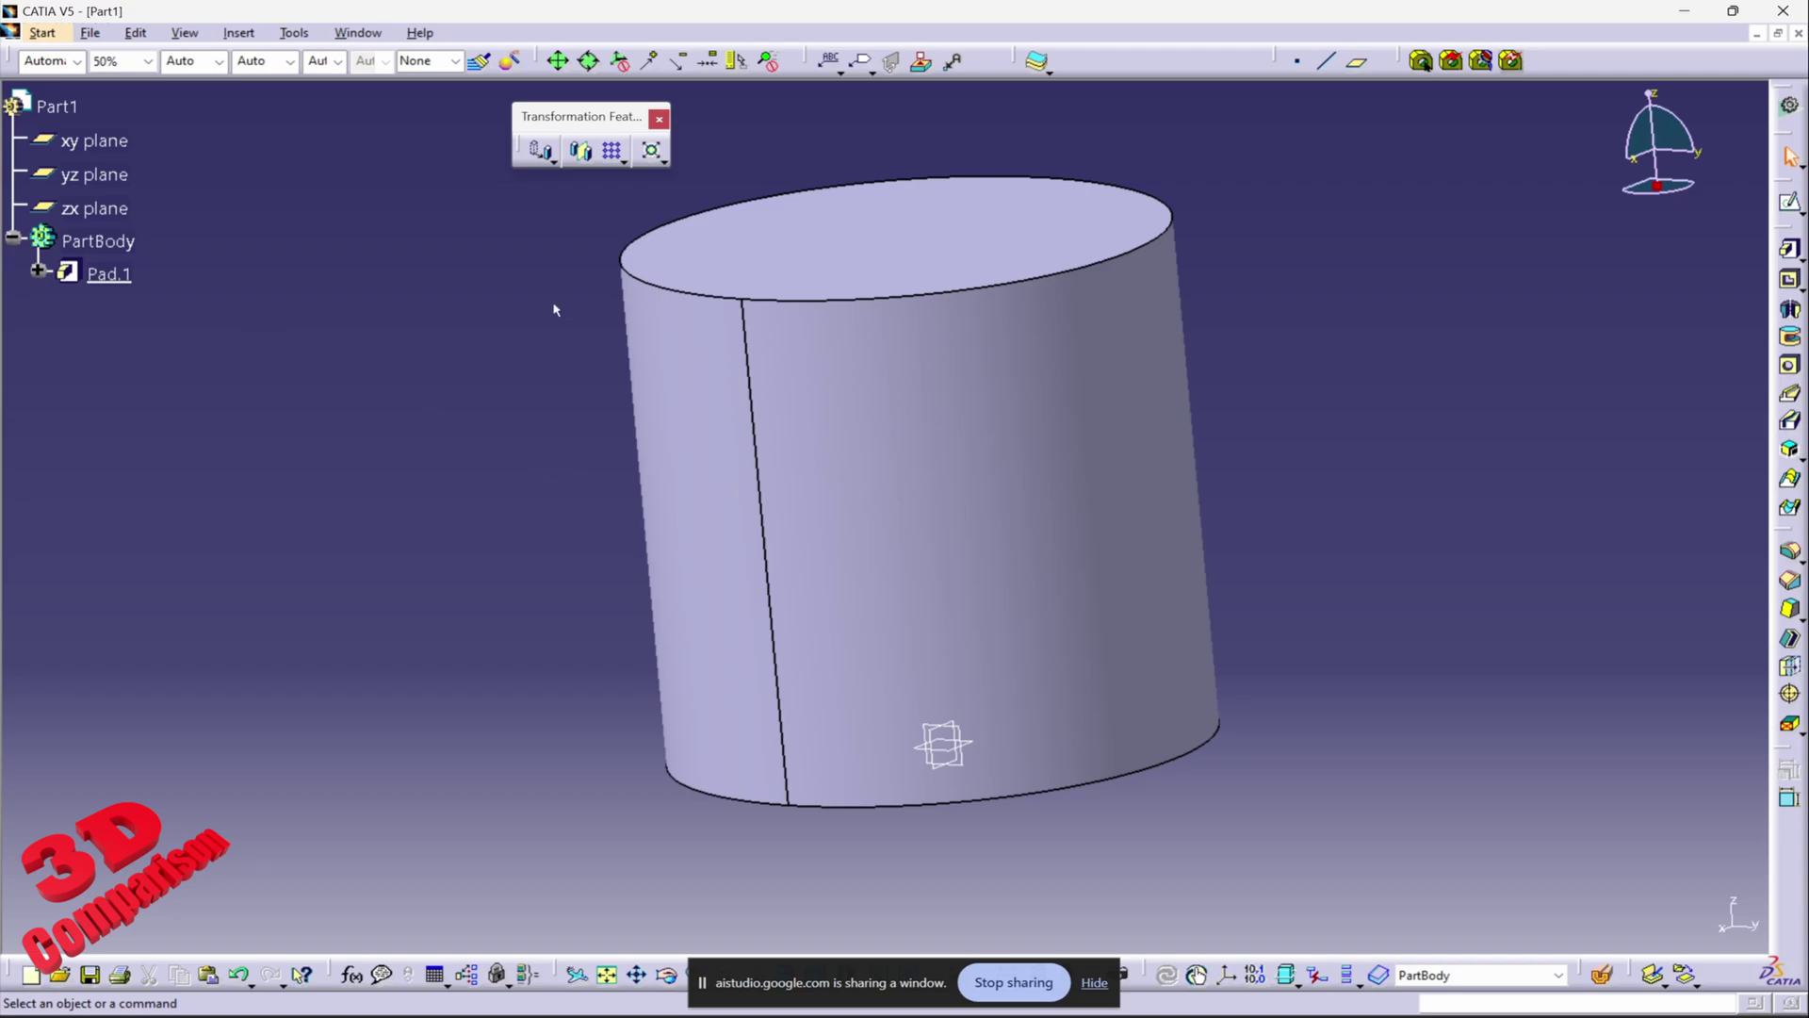
middle_drag(554, 309, 553, 392)
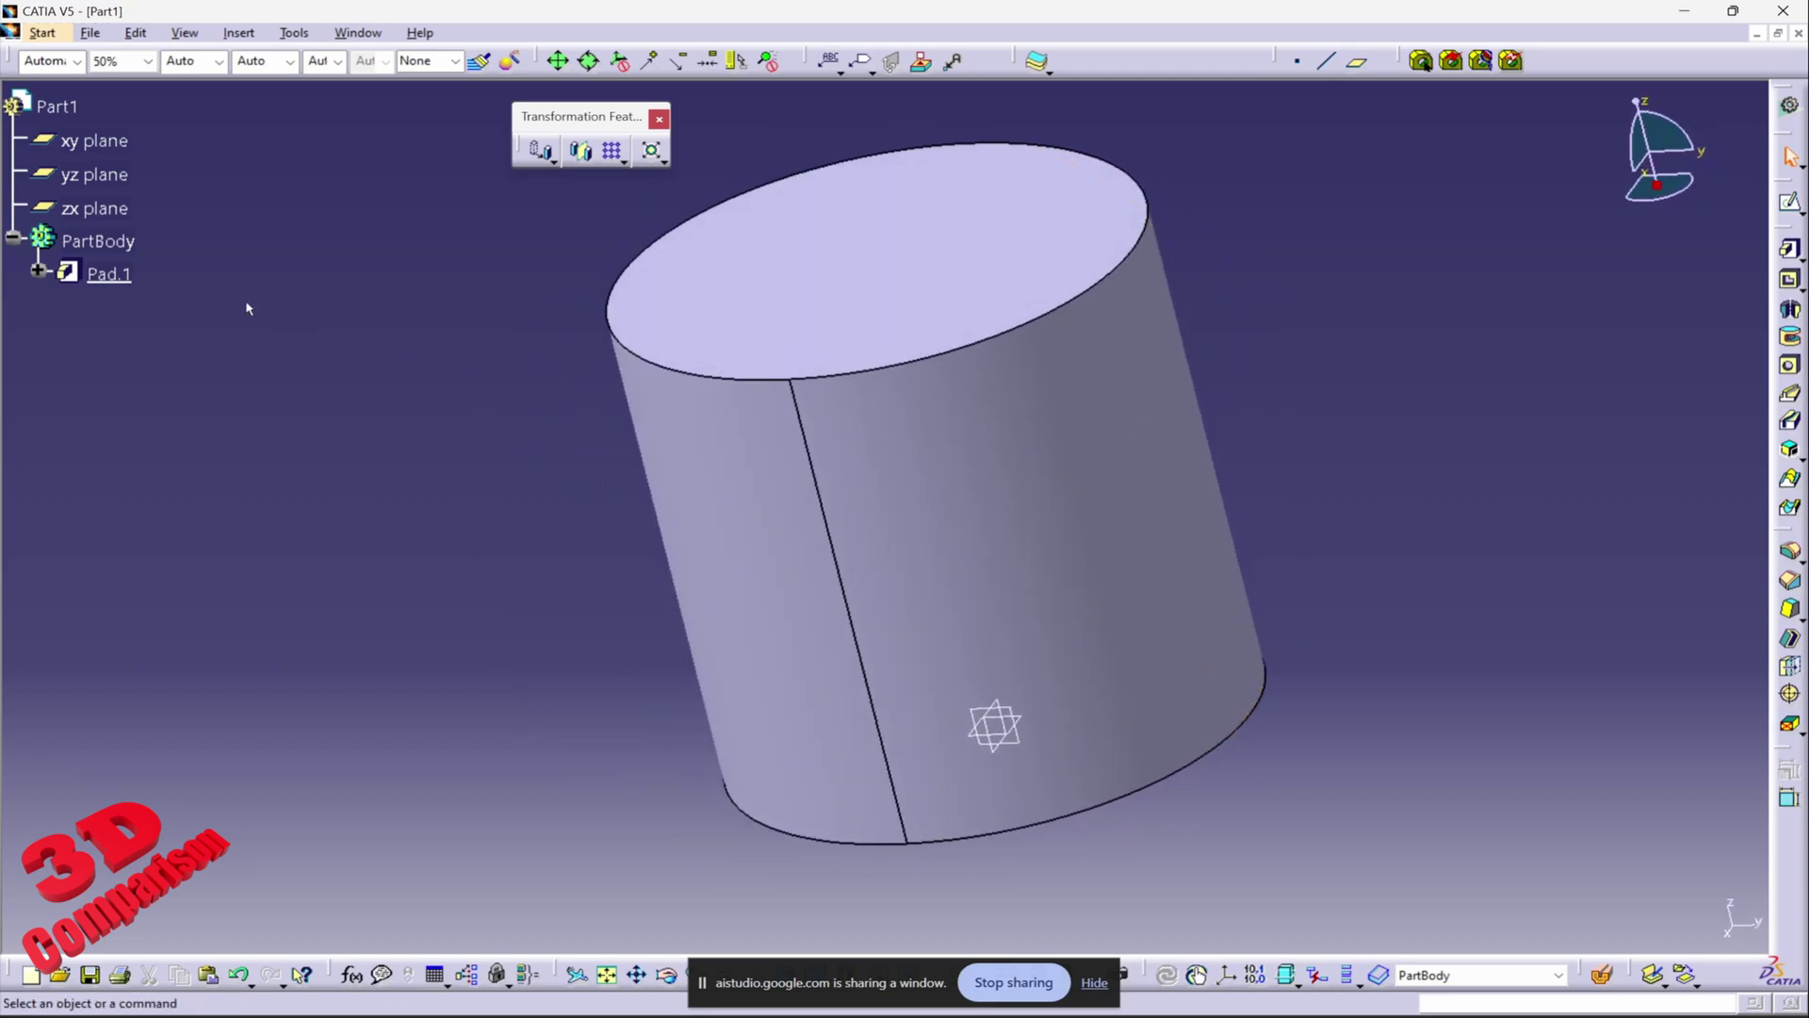
right_click(59, 111)
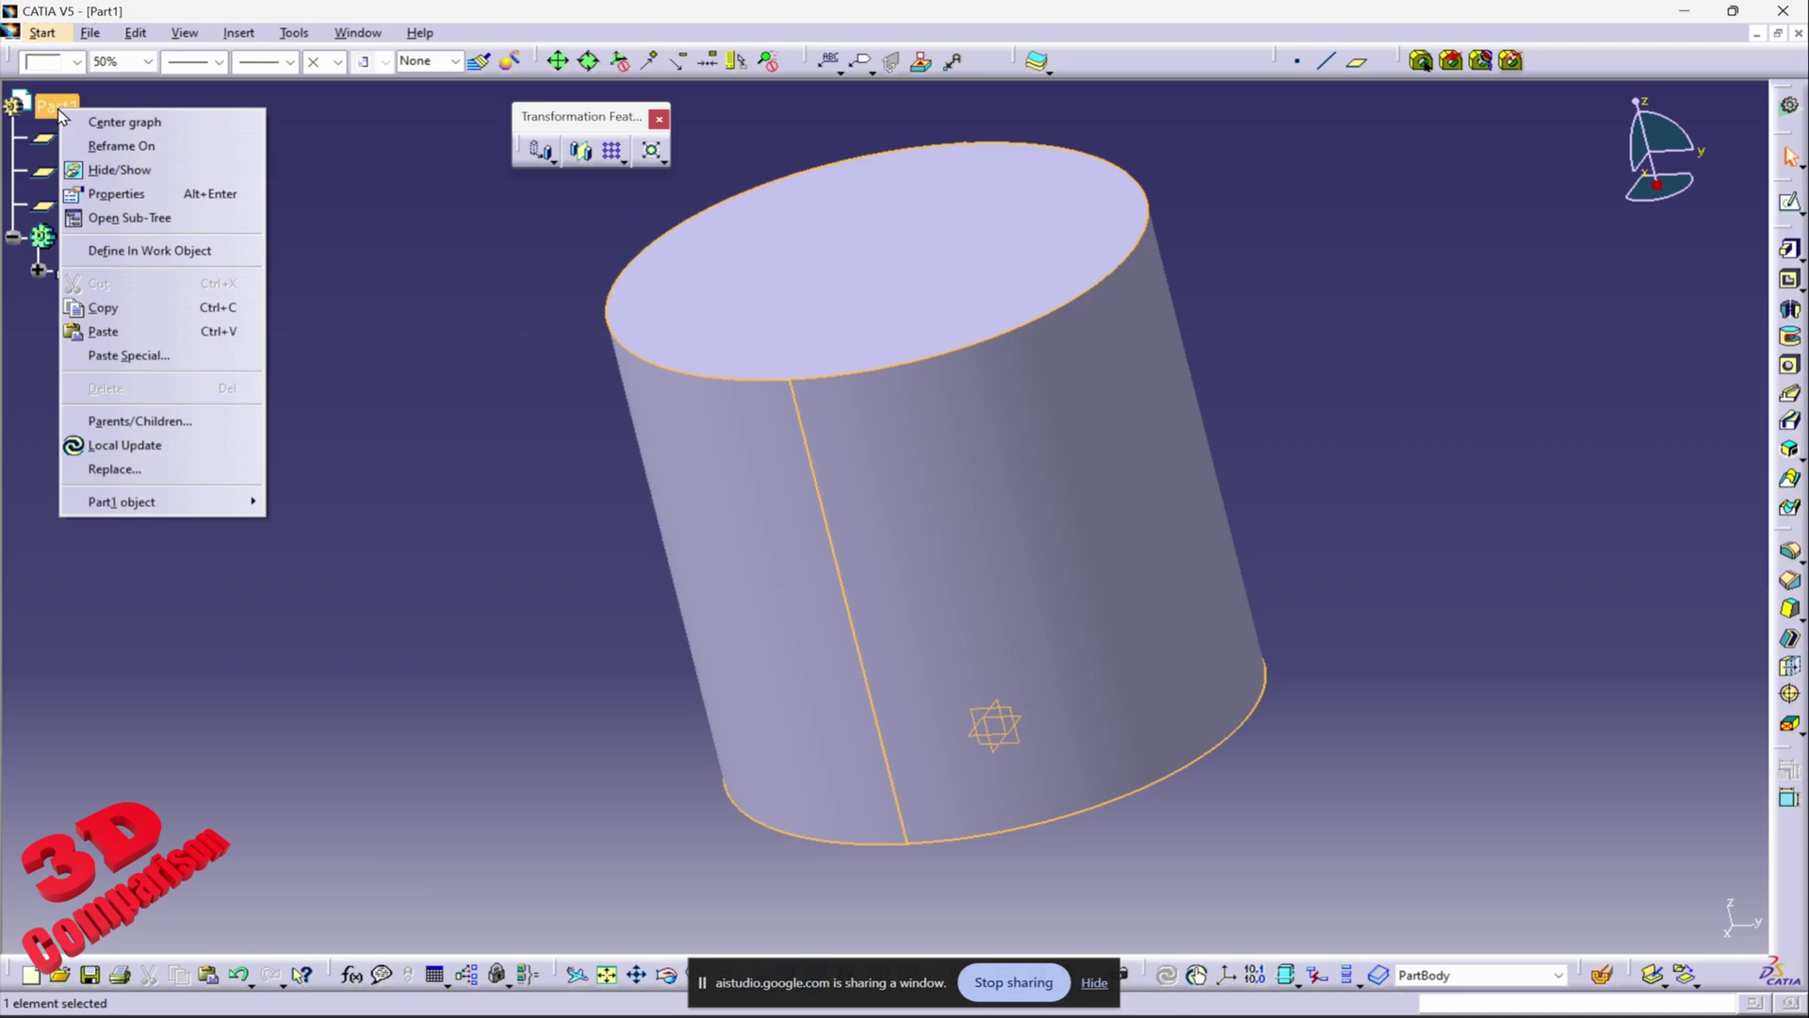
click(382, 251)
right_click(123, 253)
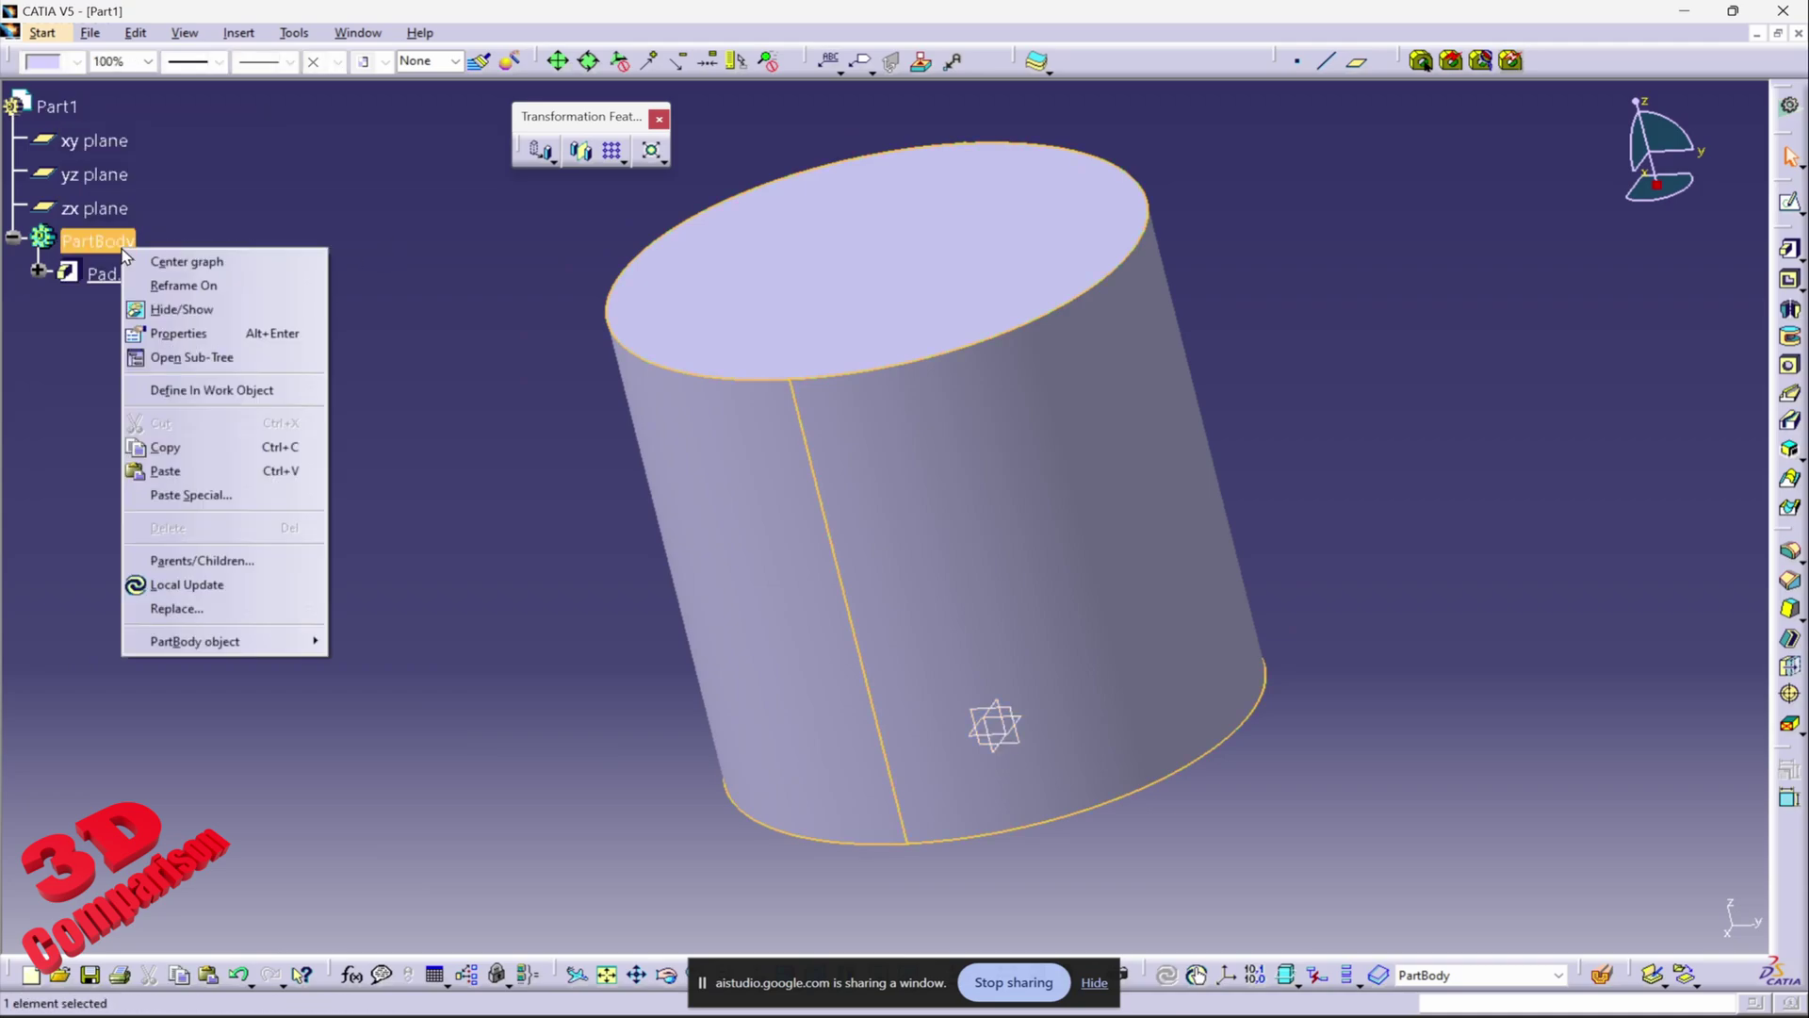
click(311, 224)
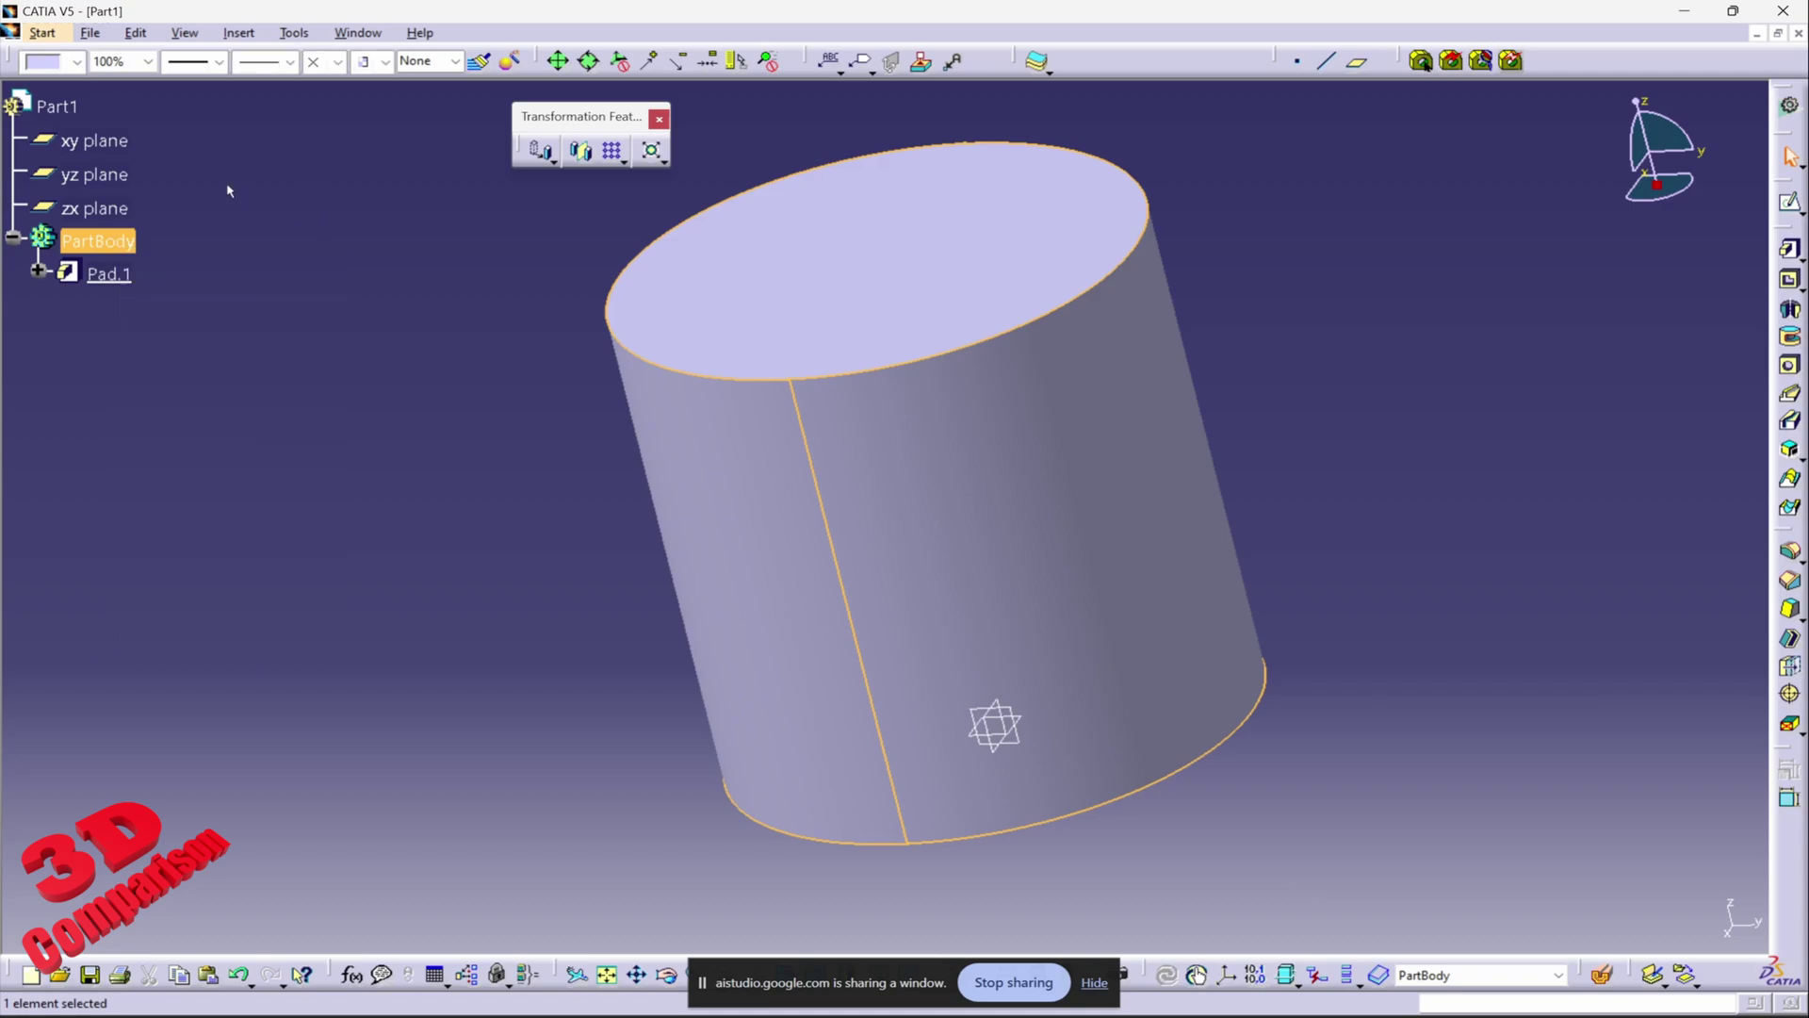
right_click(64, 110)
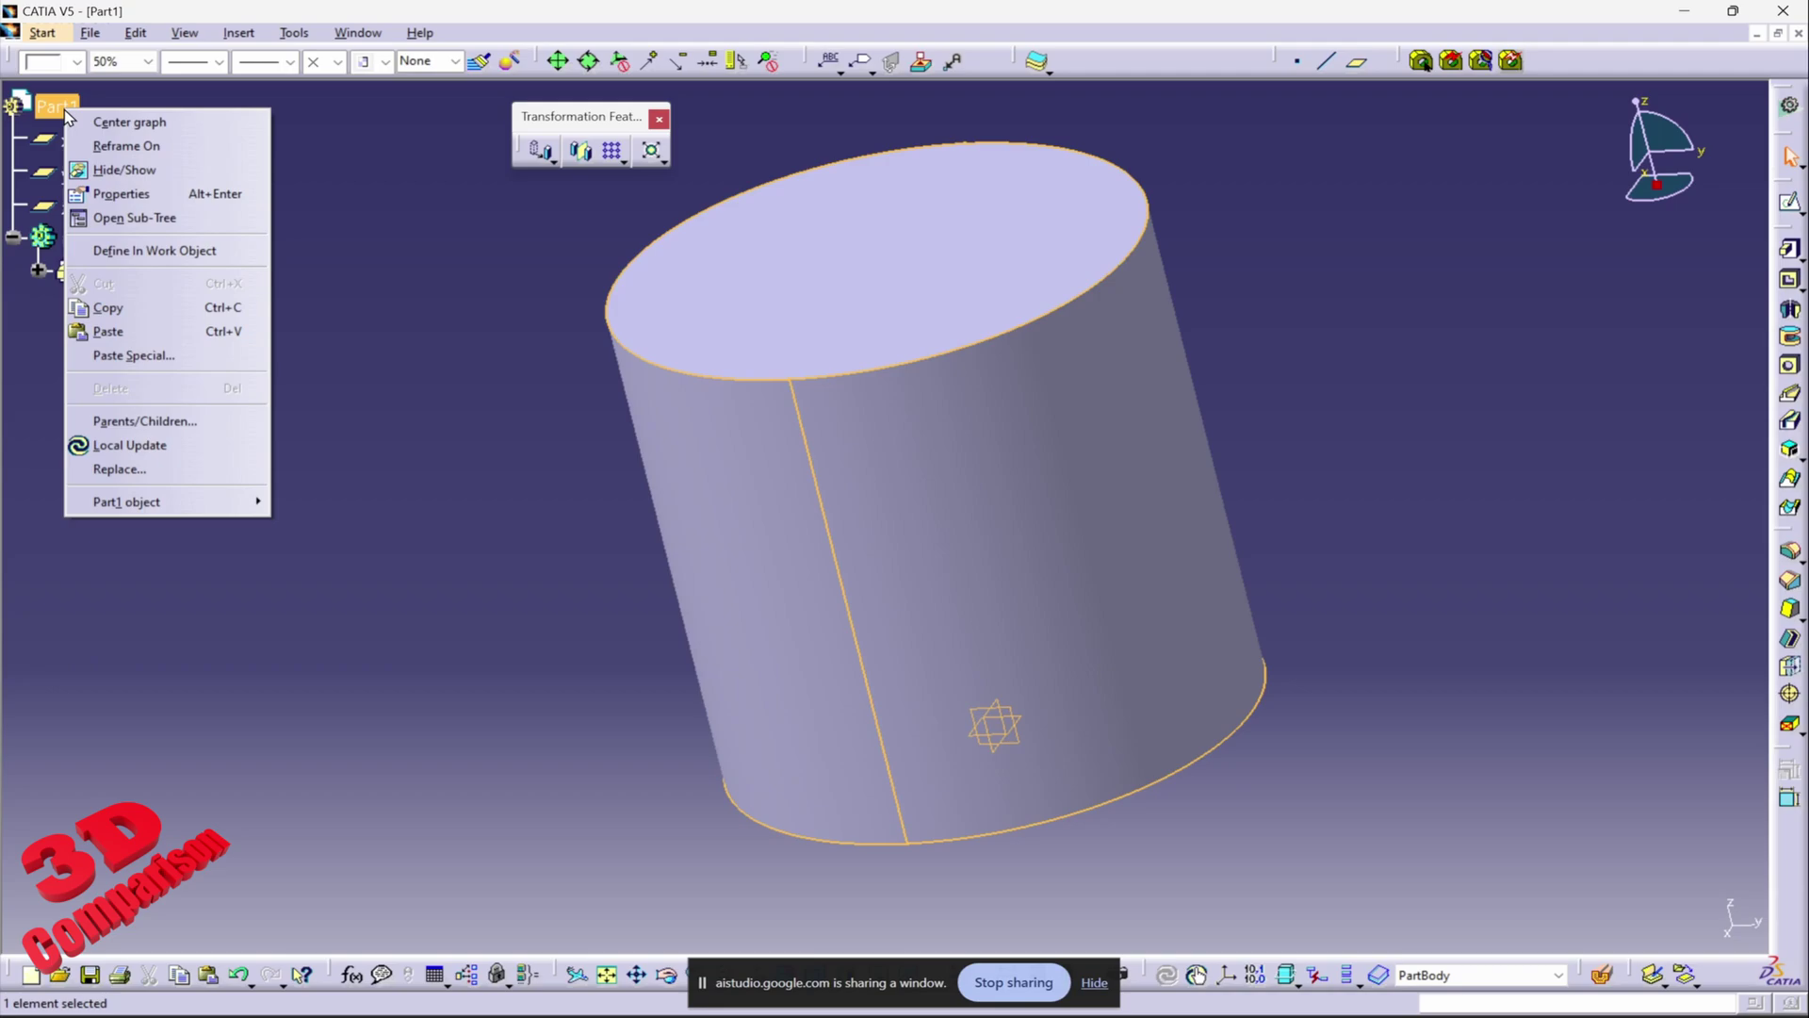
mouse_move(186, 509)
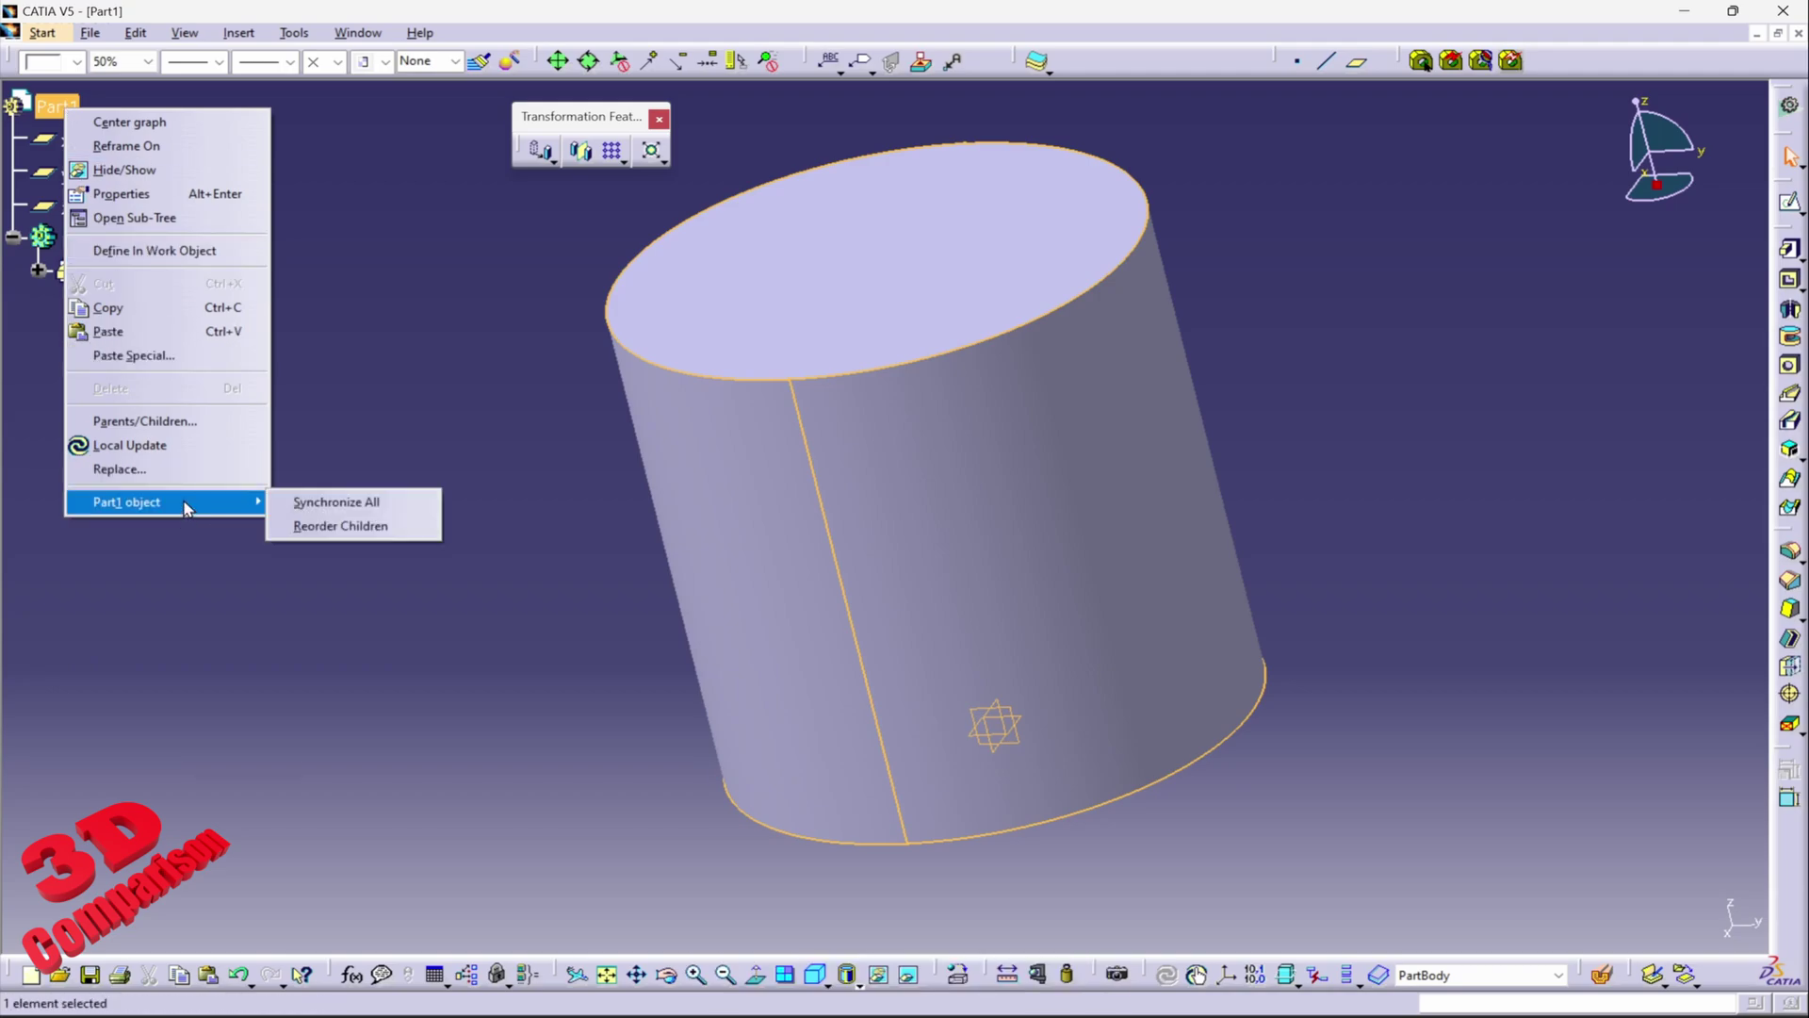
click(274, 655)
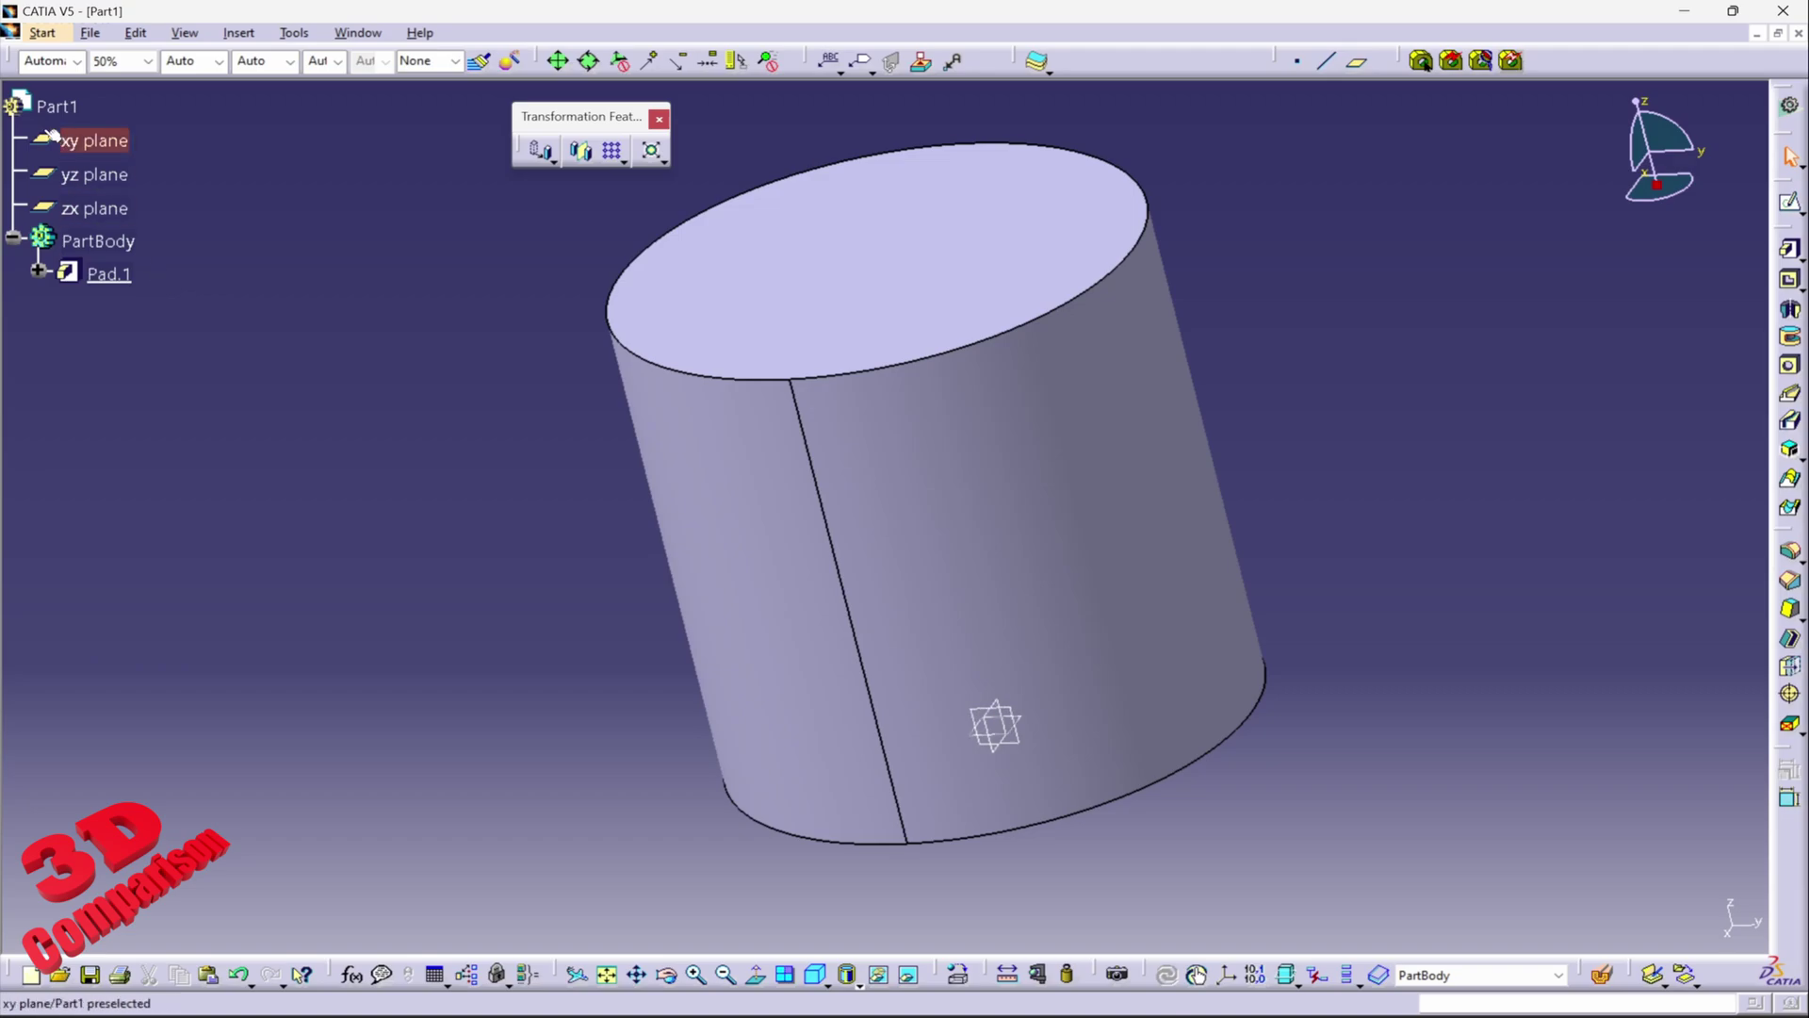
right_click(133, 247)
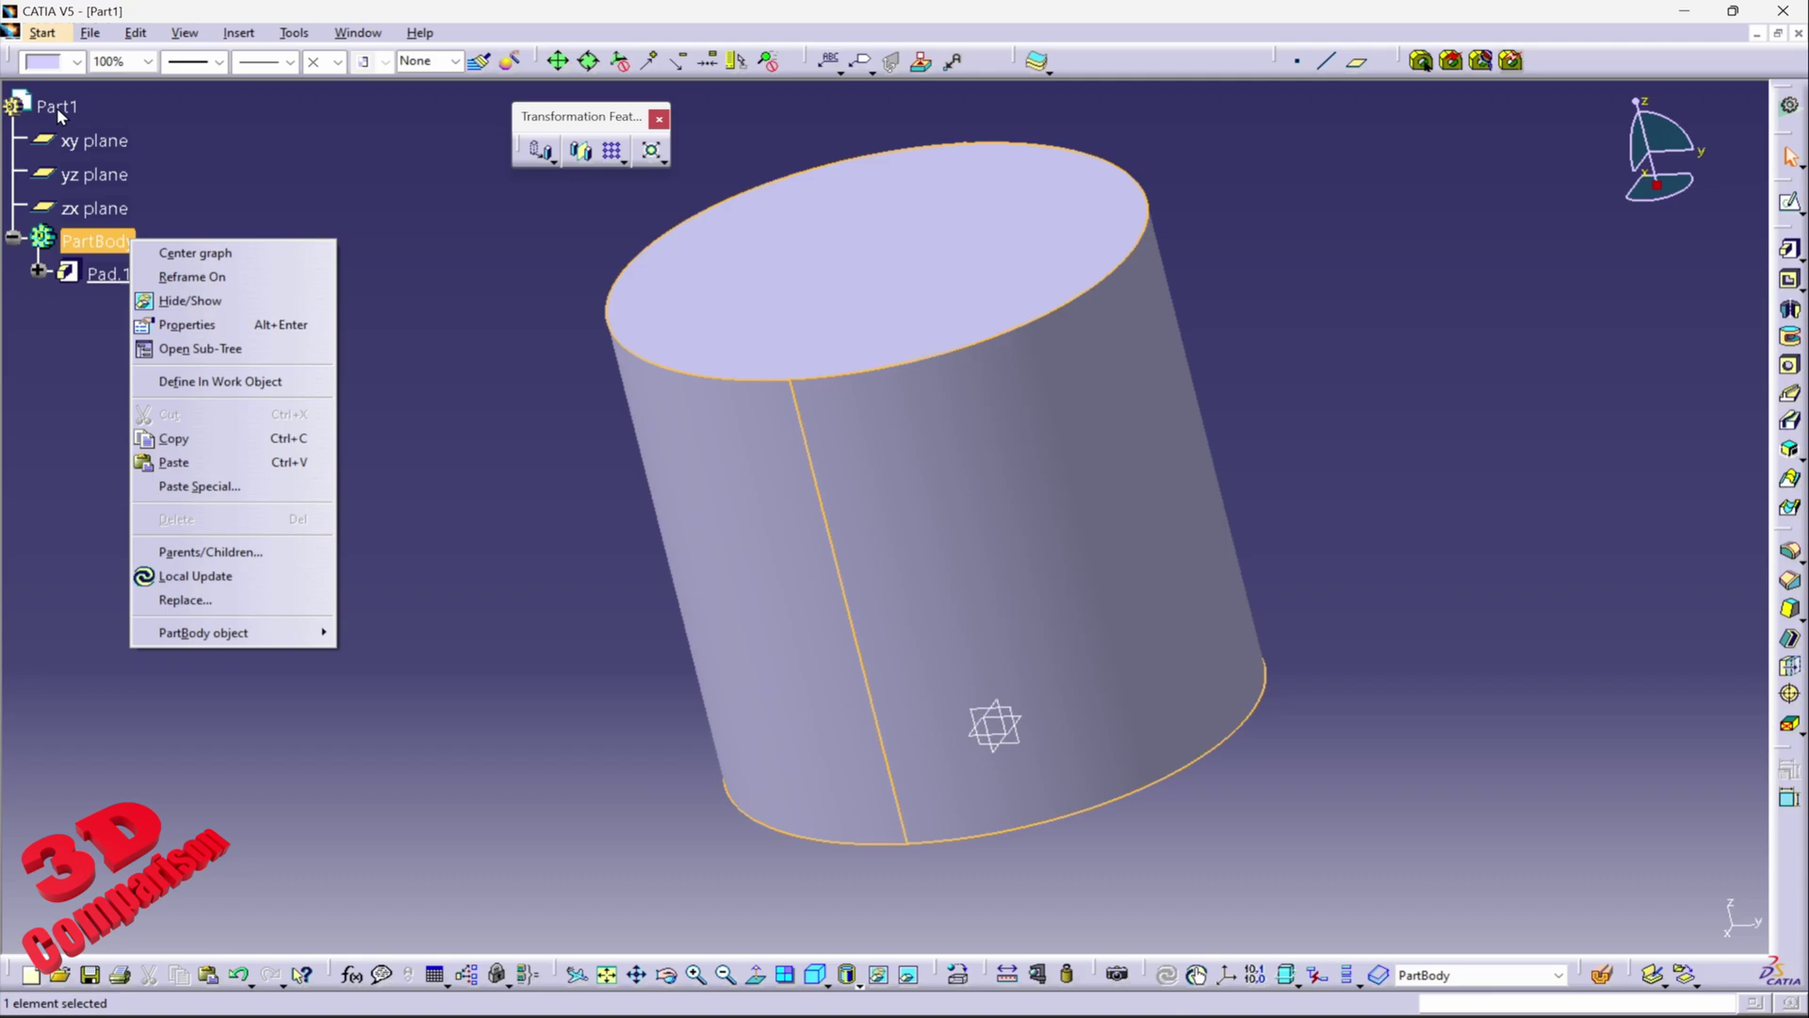
key(Escape)
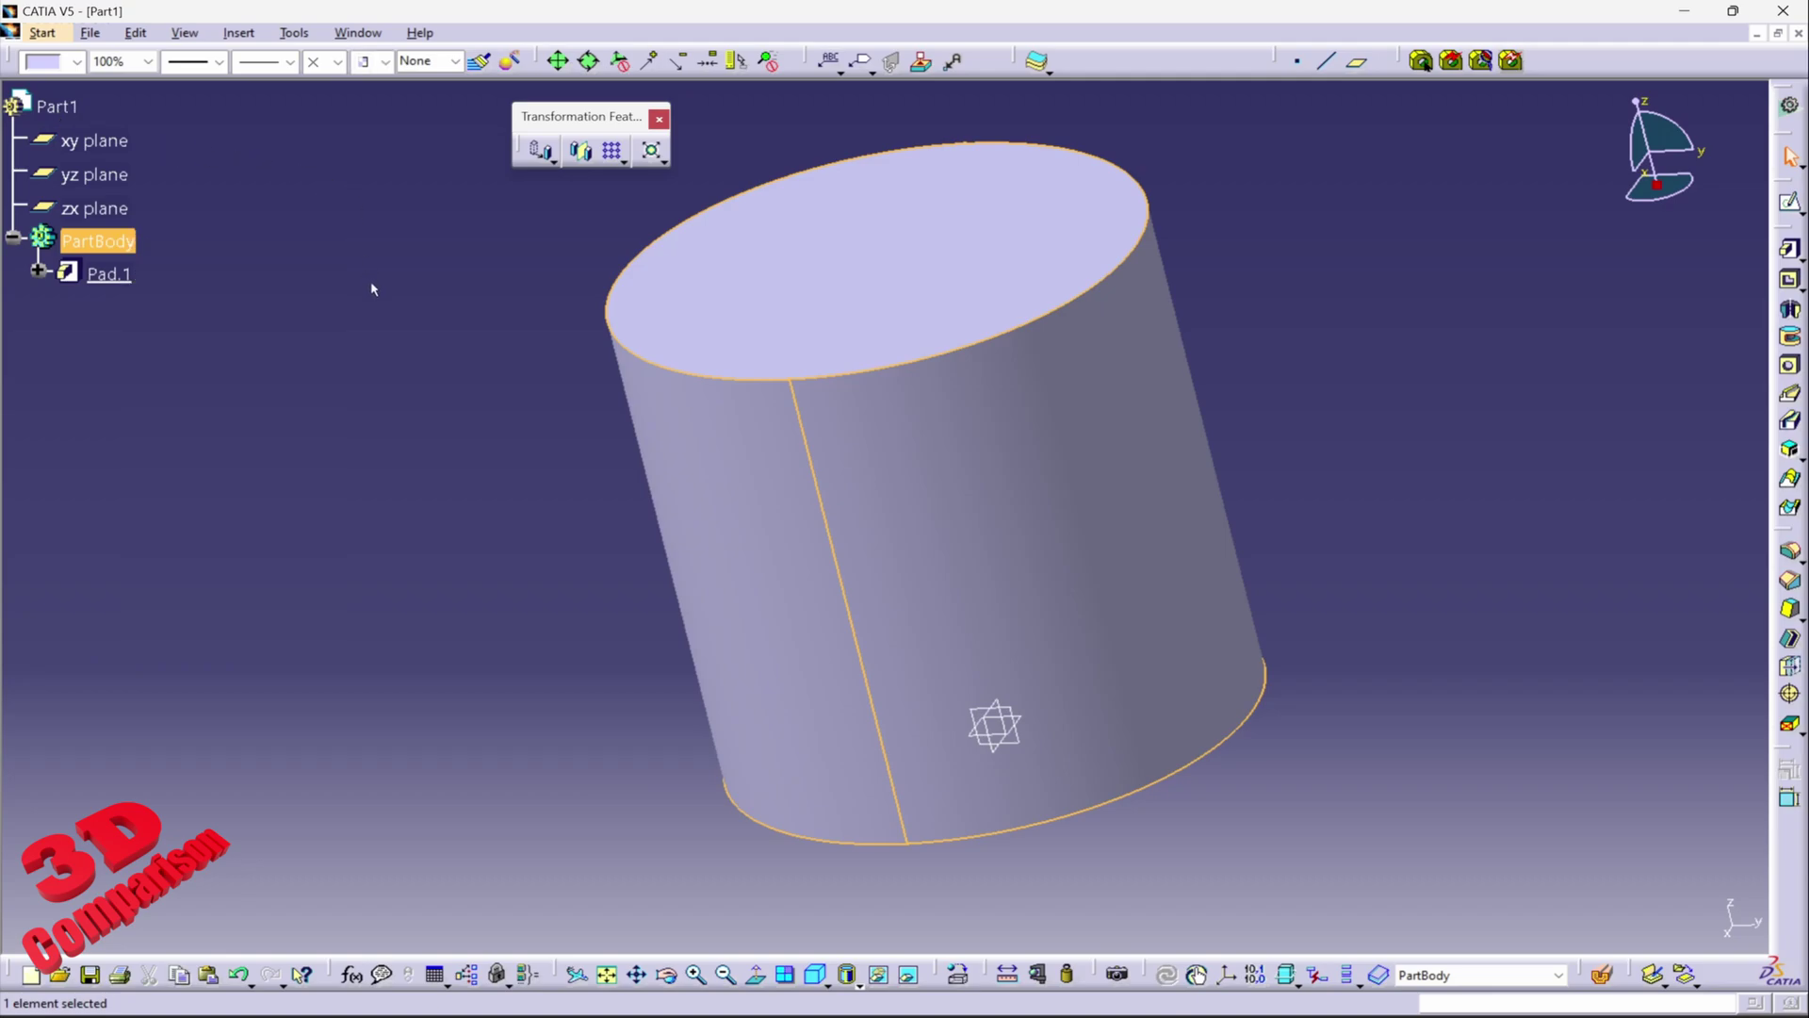
click(373, 290)
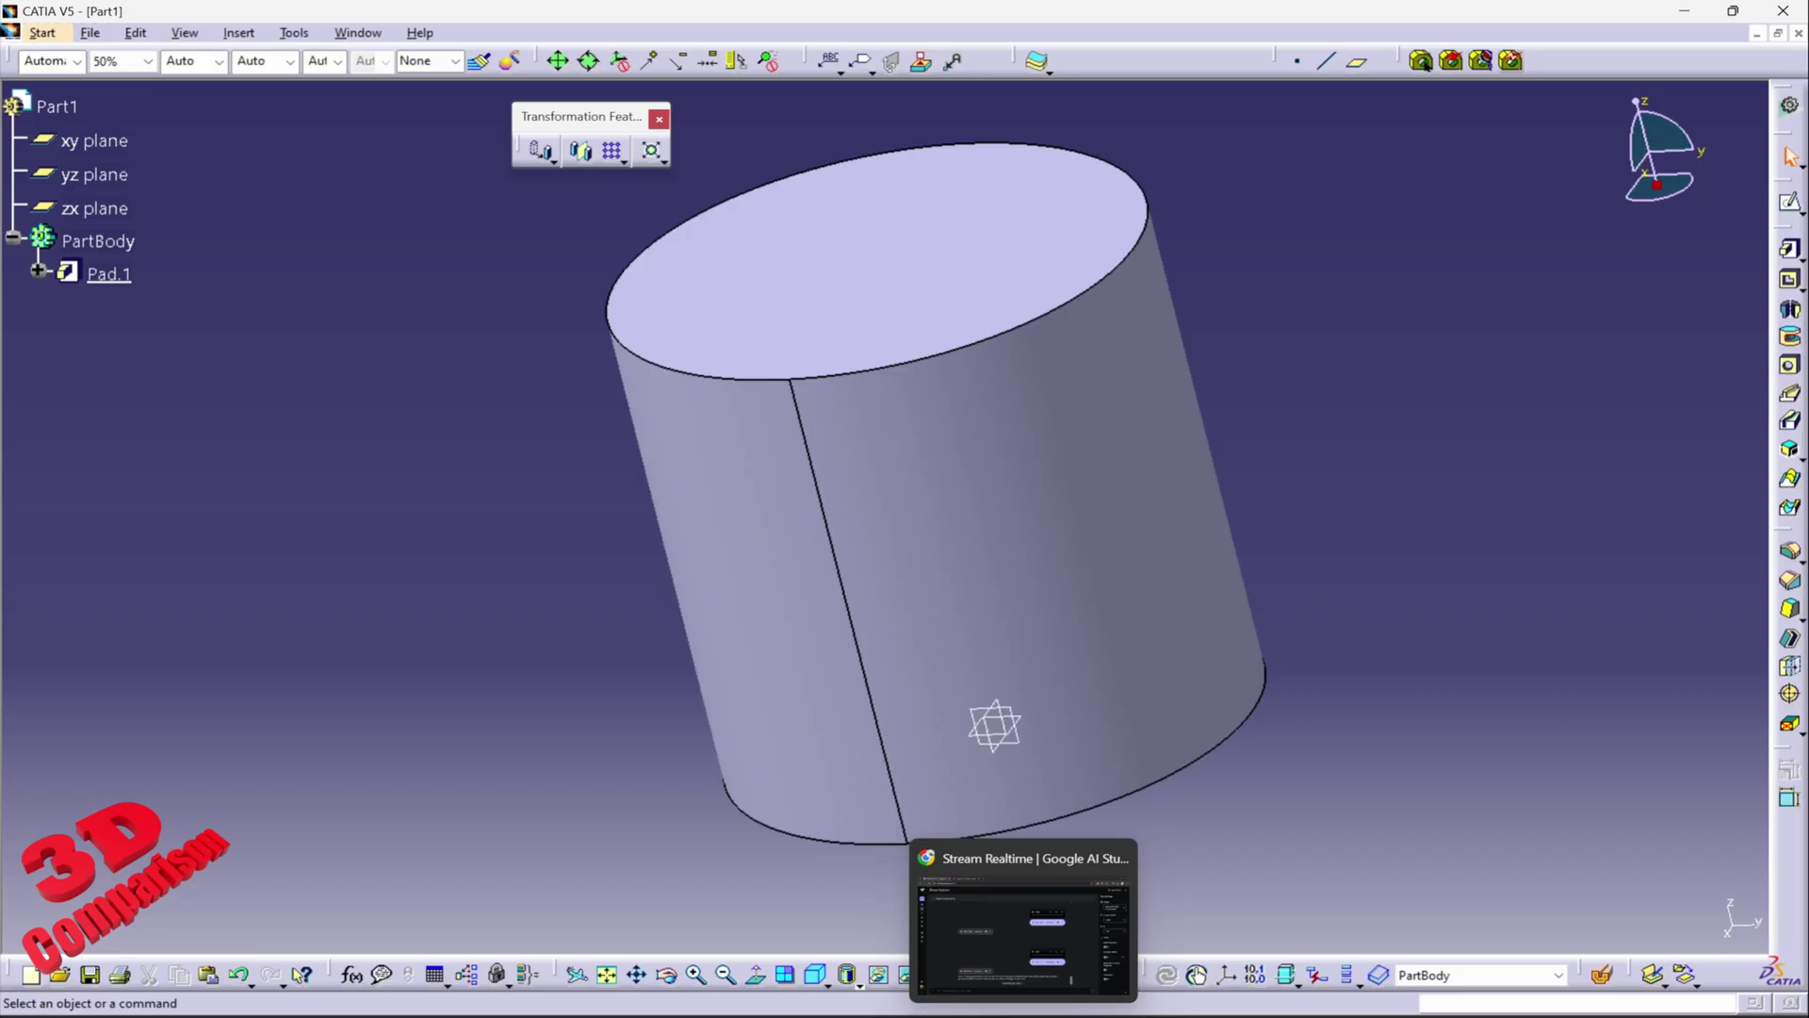
Clear the failed AI Studio chat and share the CATIA V5 window in a new stream.
click(1030, 942)
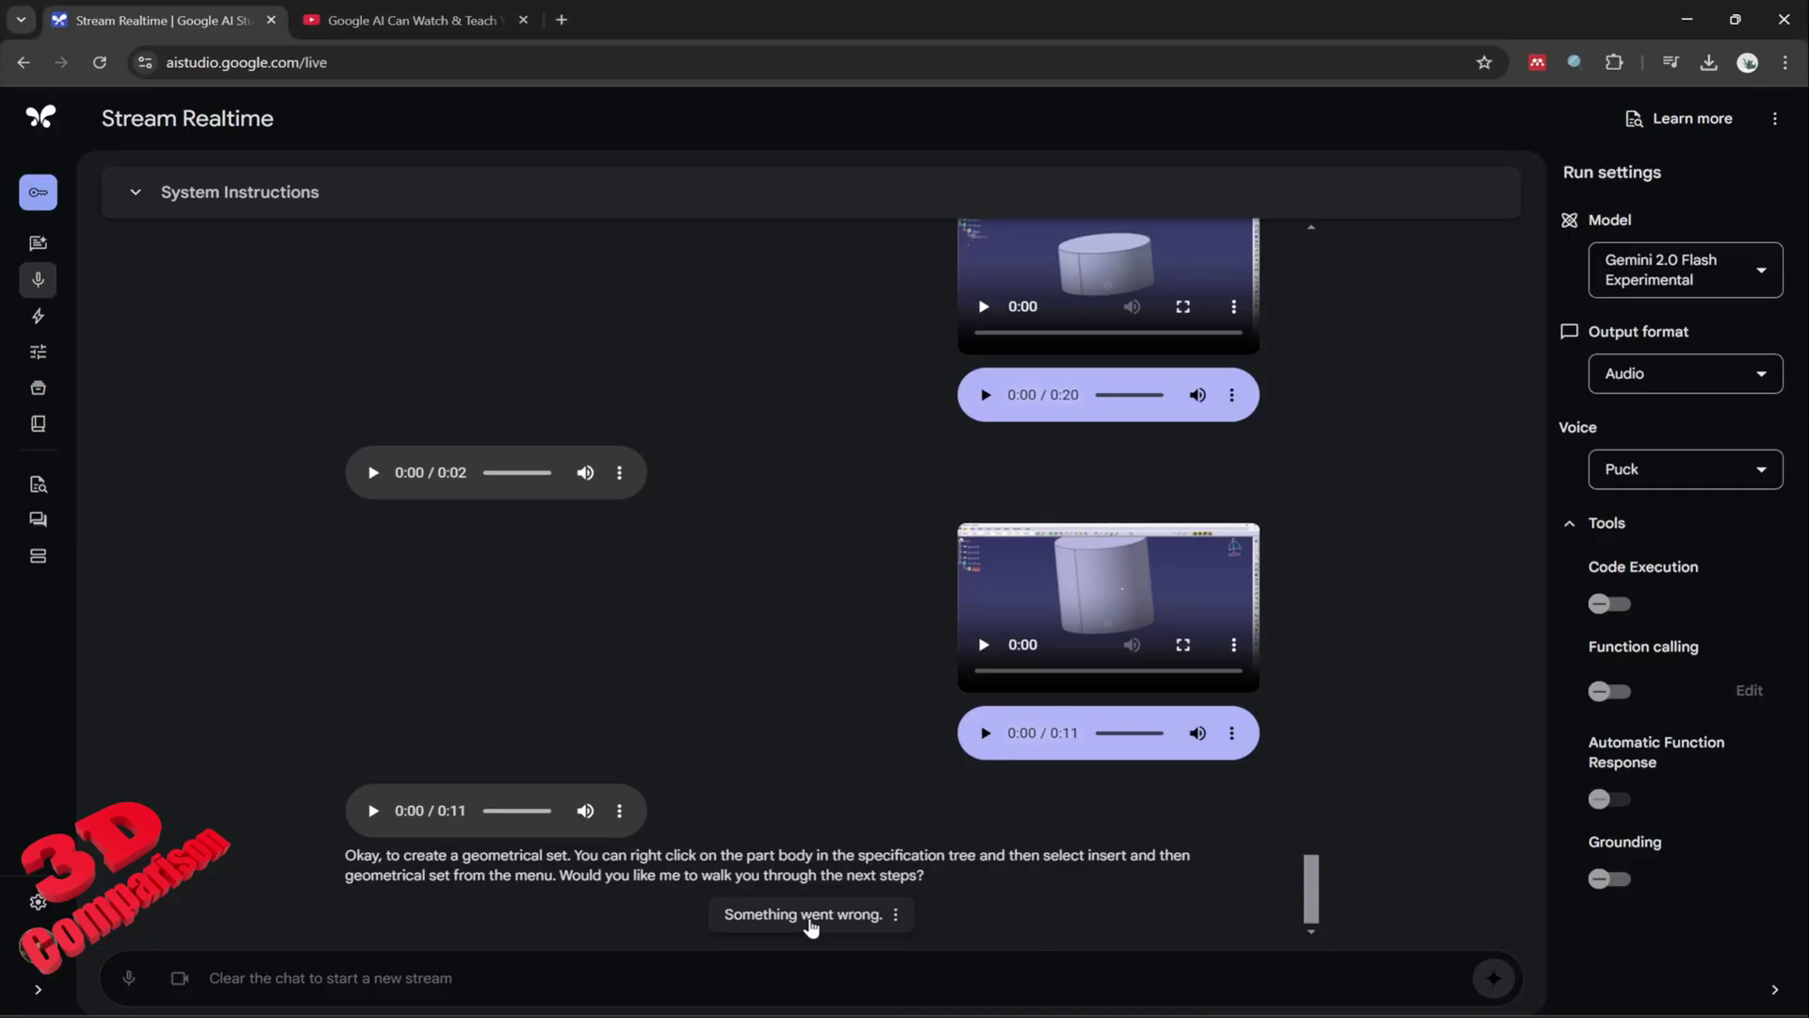
click(810, 926)
click(842, 863)
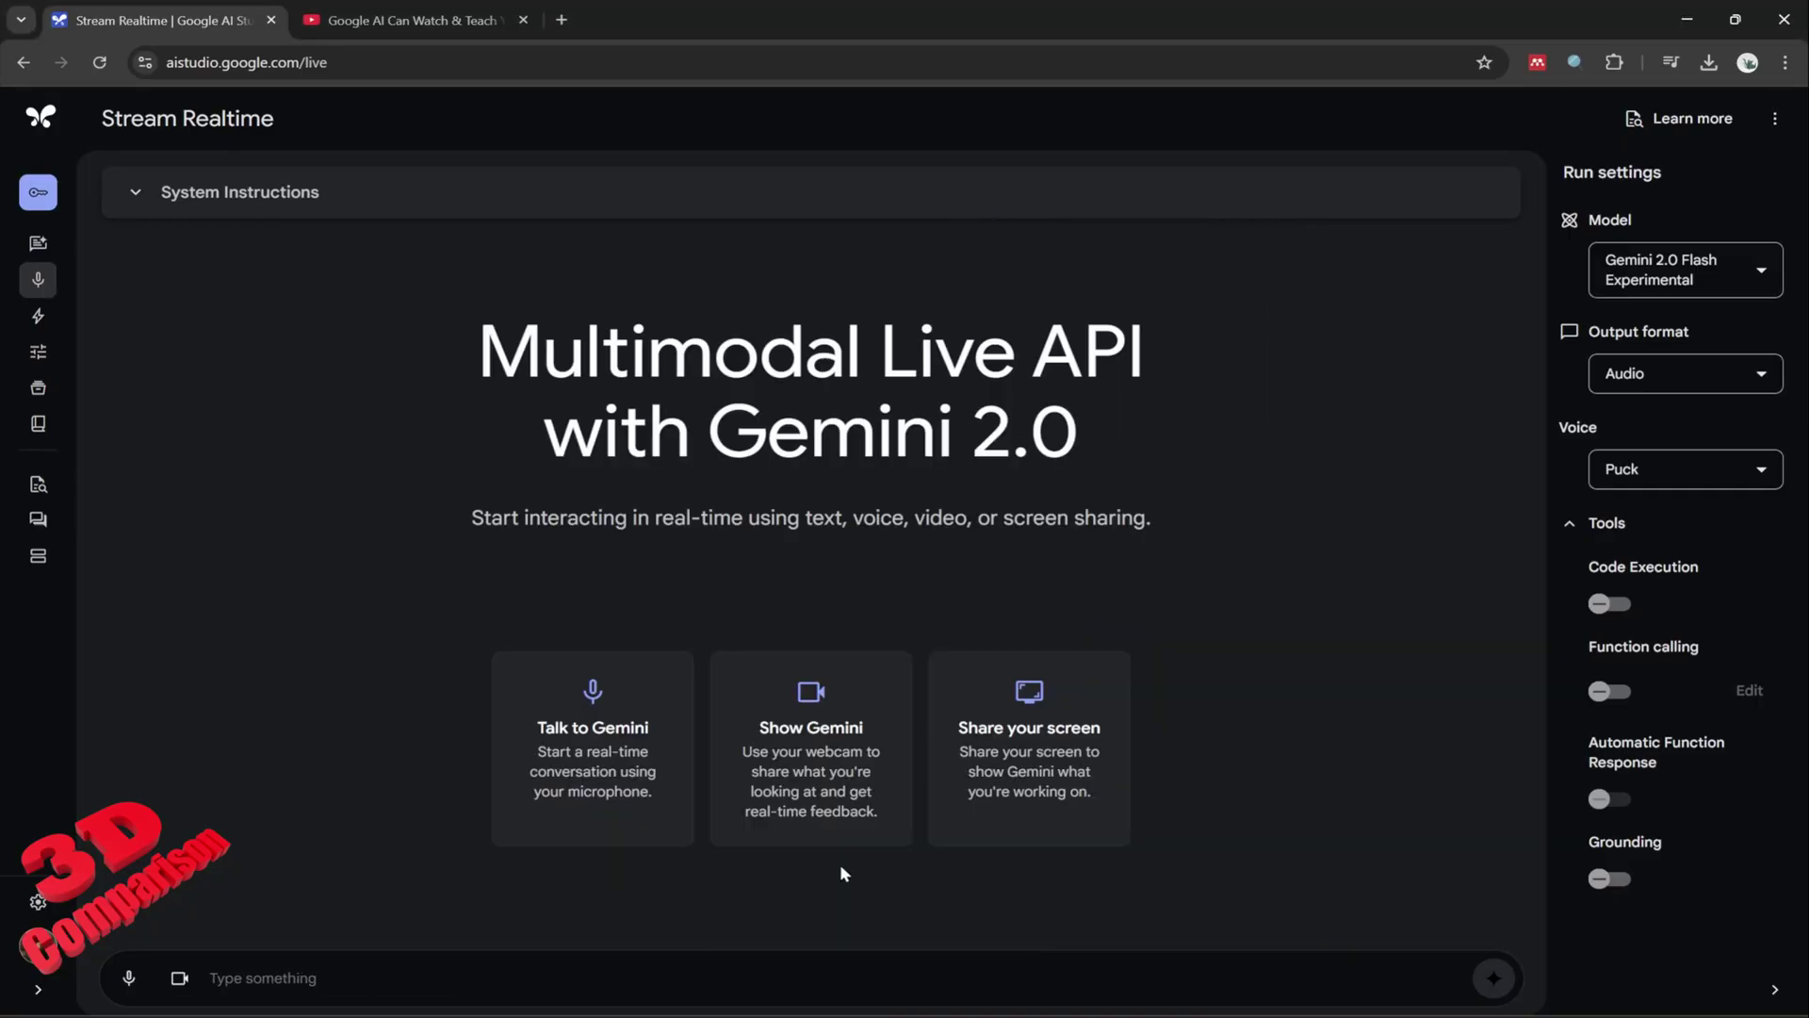
click(1027, 751)
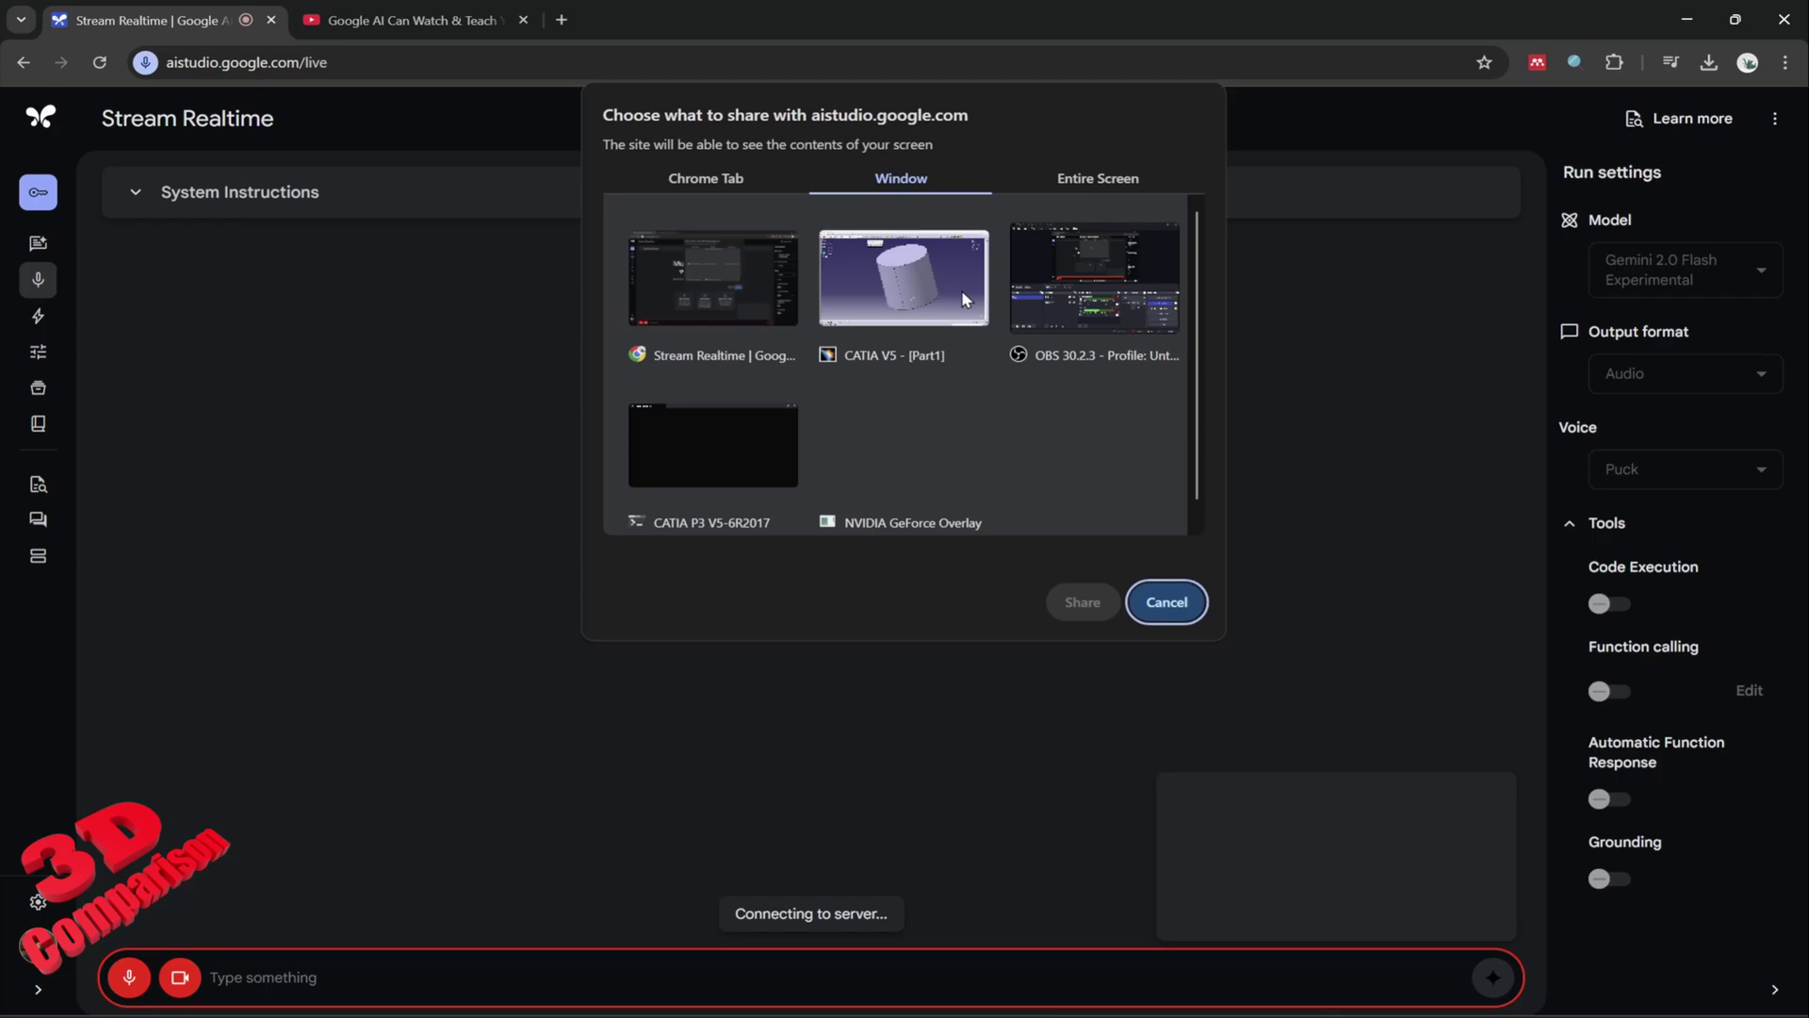
click(902, 292)
click(1085, 613)
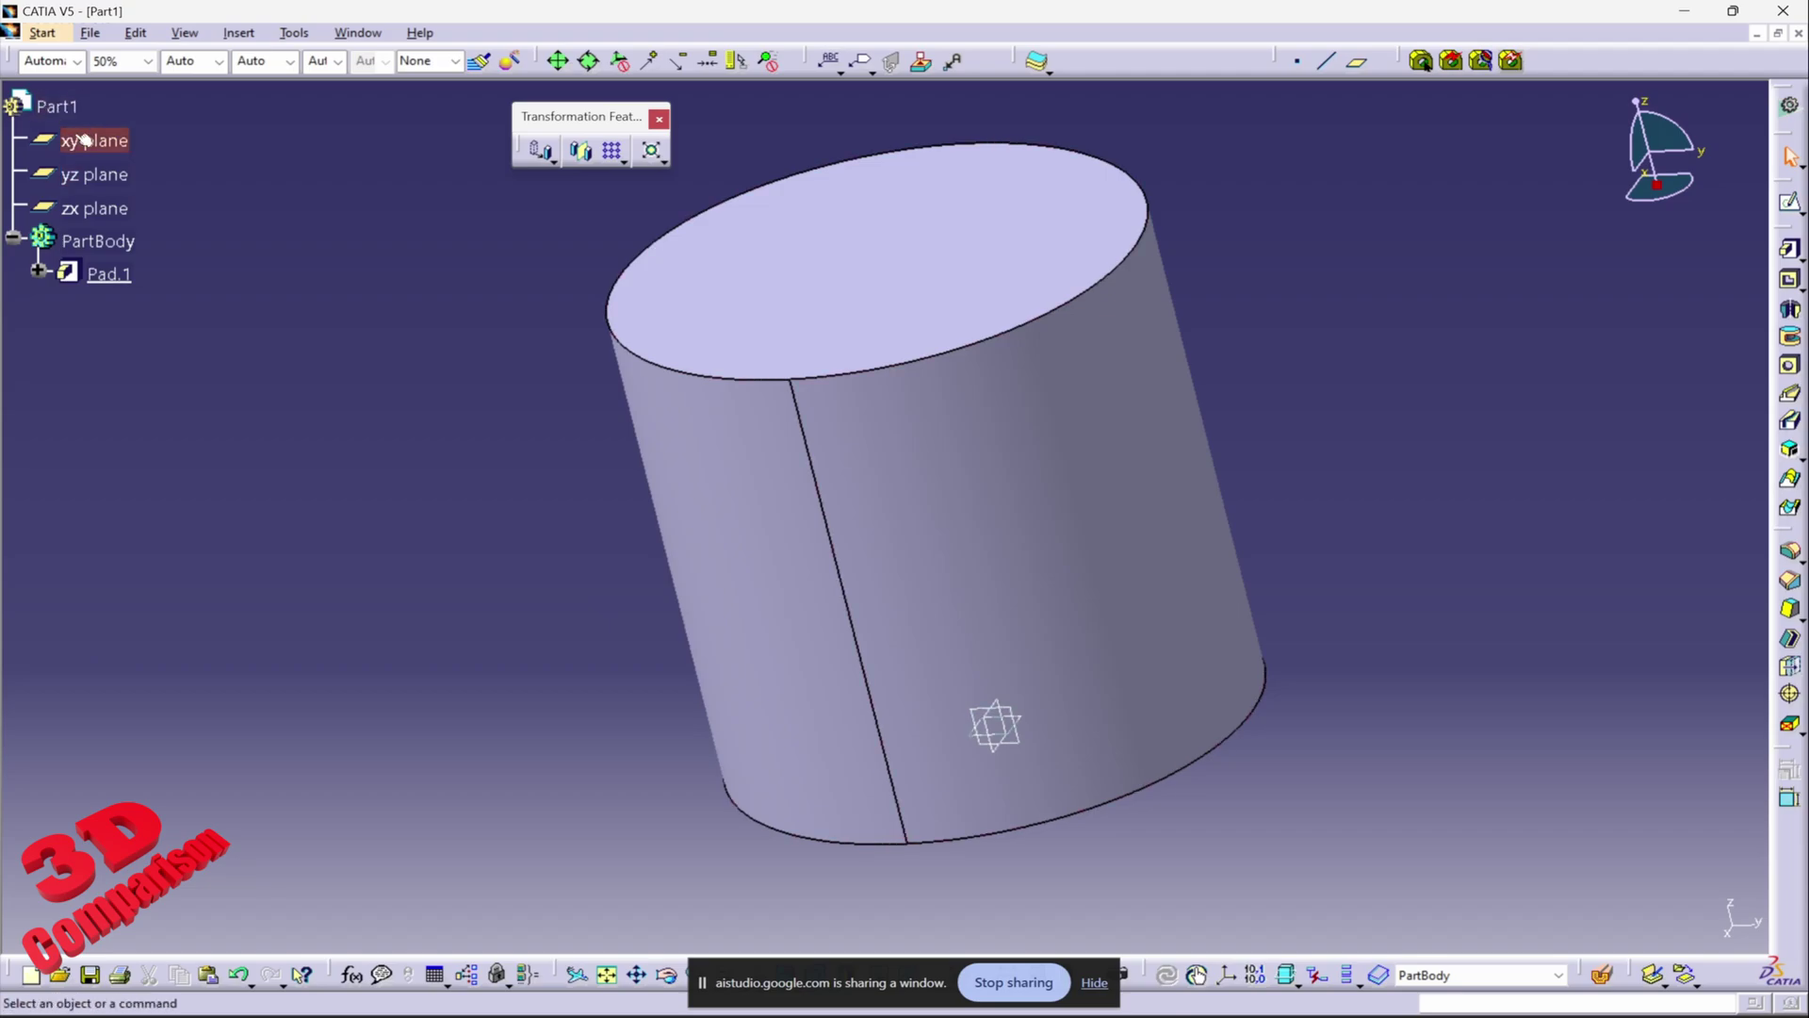
right_click(121, 251)
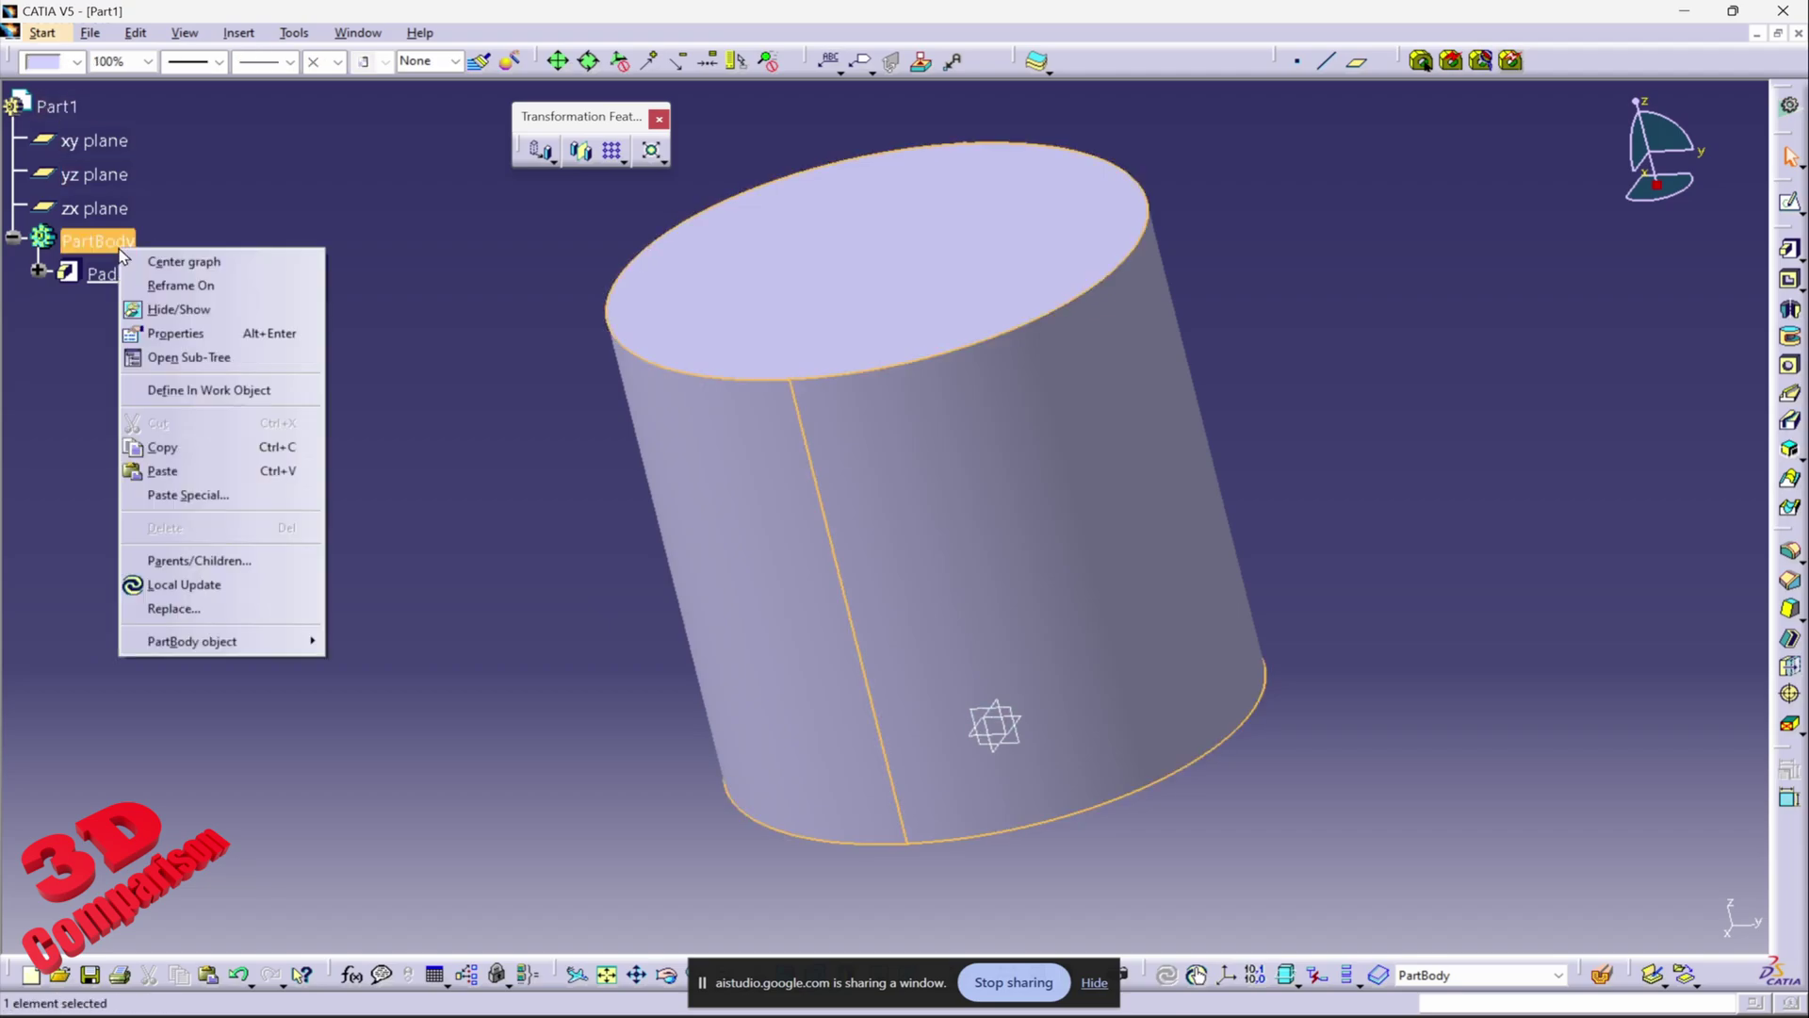
click(431, 470)
click(364, 445)
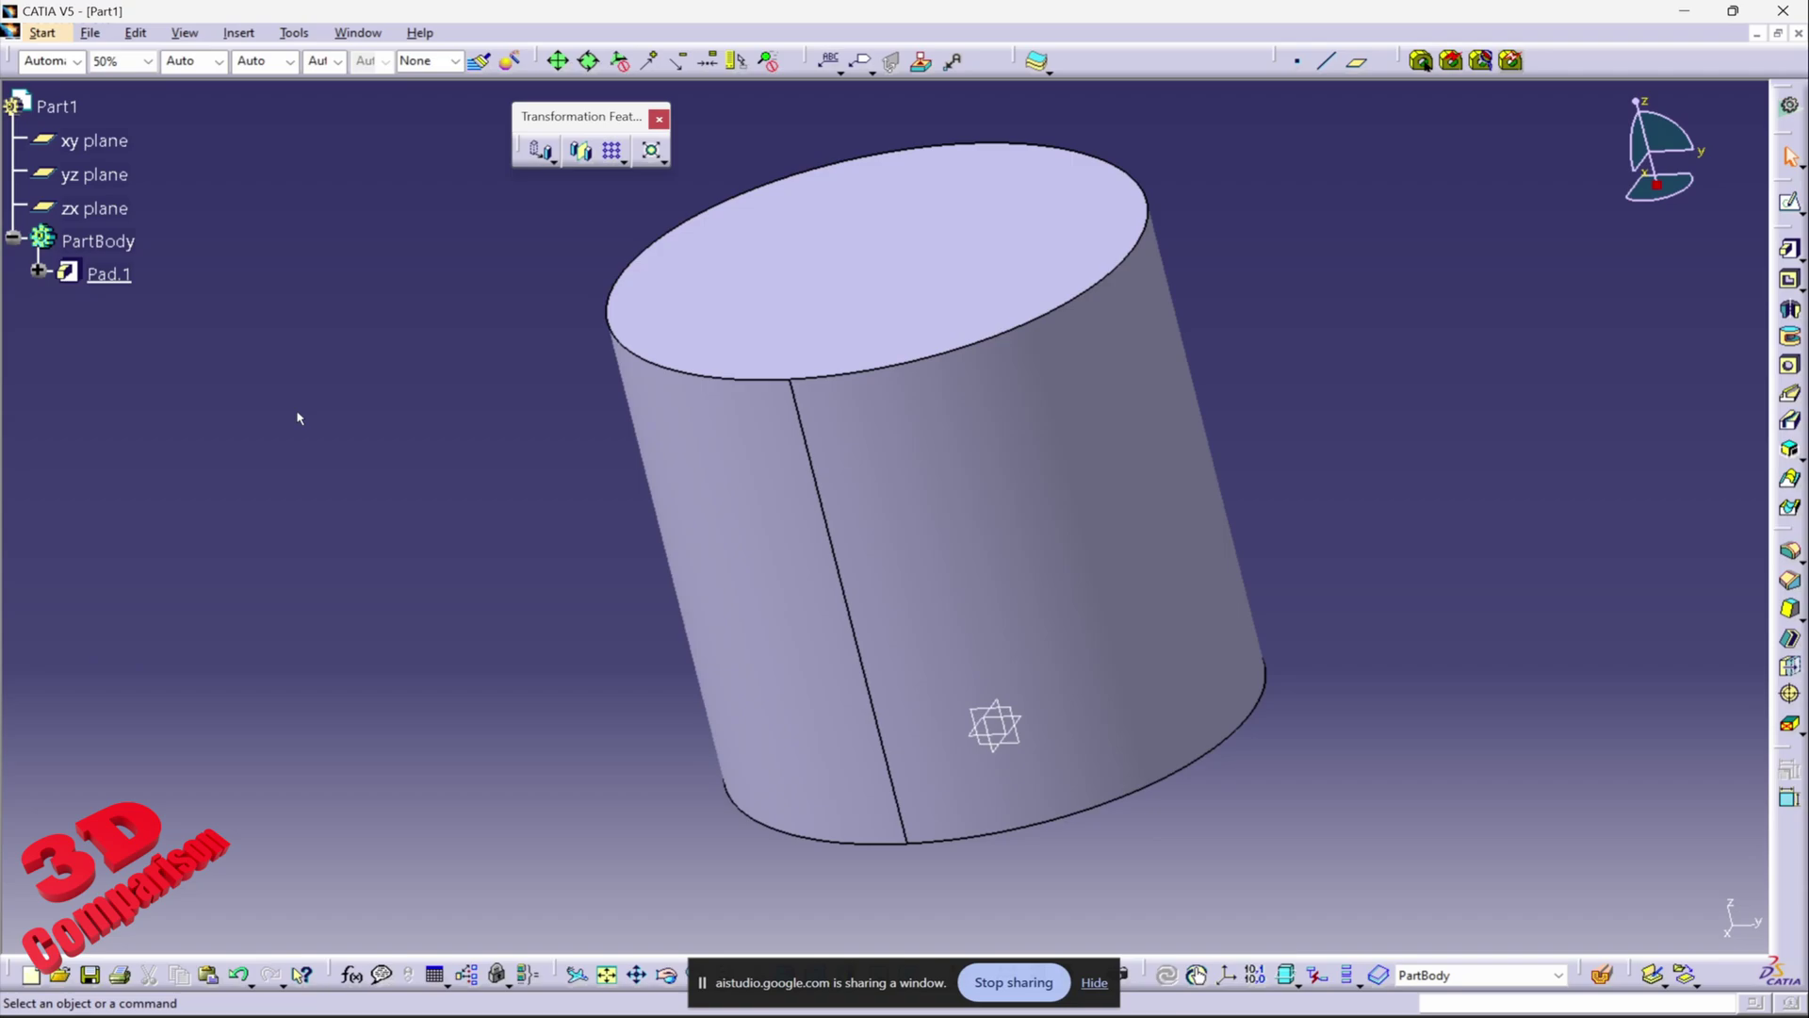
right_click(75, 111)
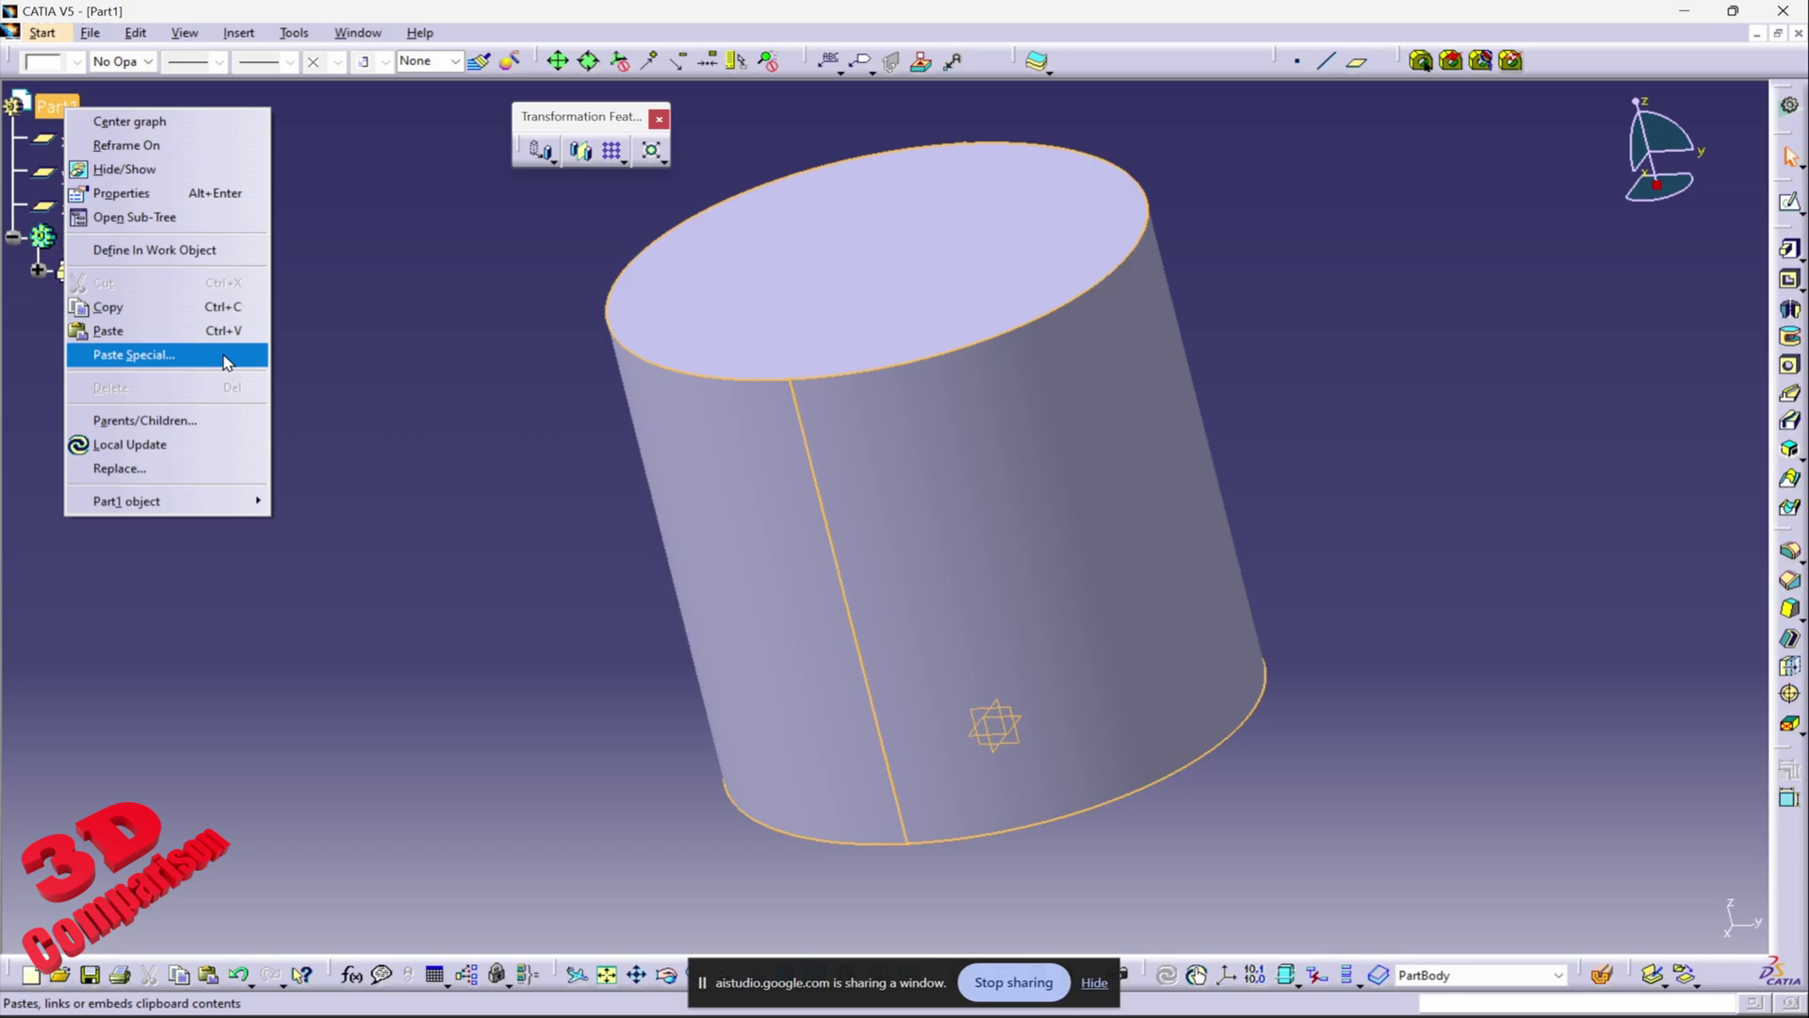
mouse_move(193, 506)
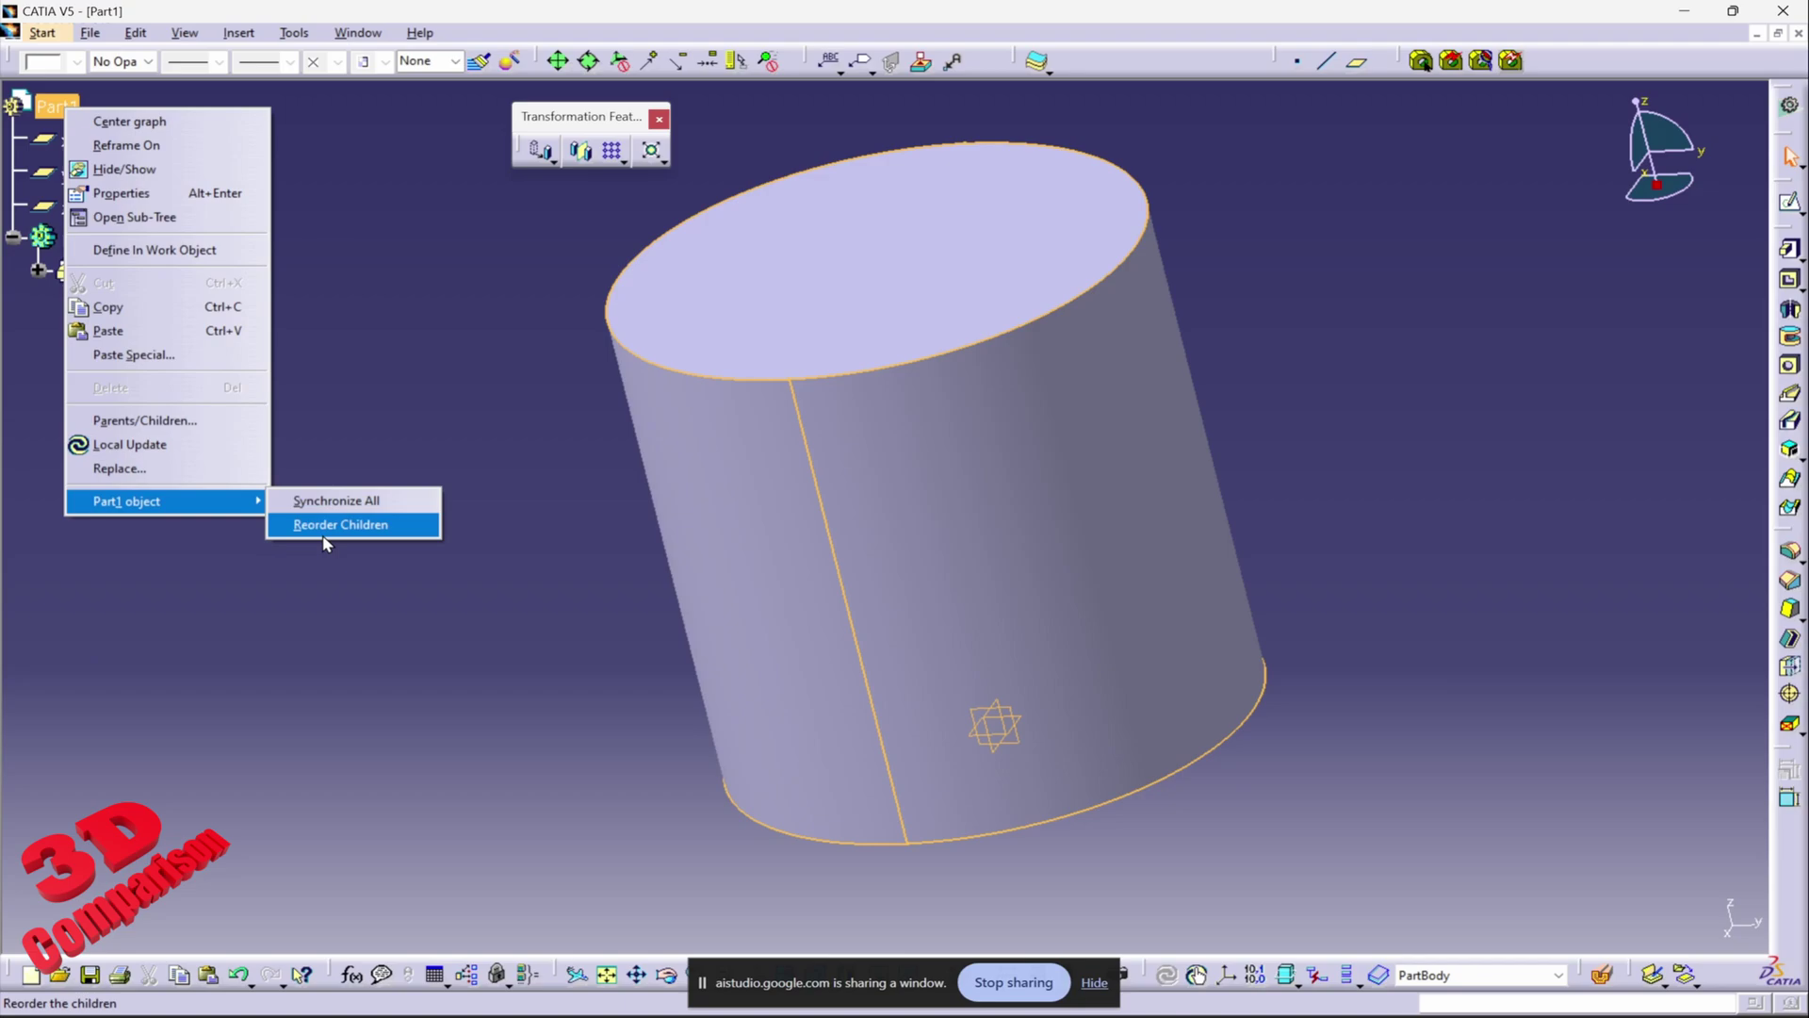
click(454, 328)
click(56, 106)
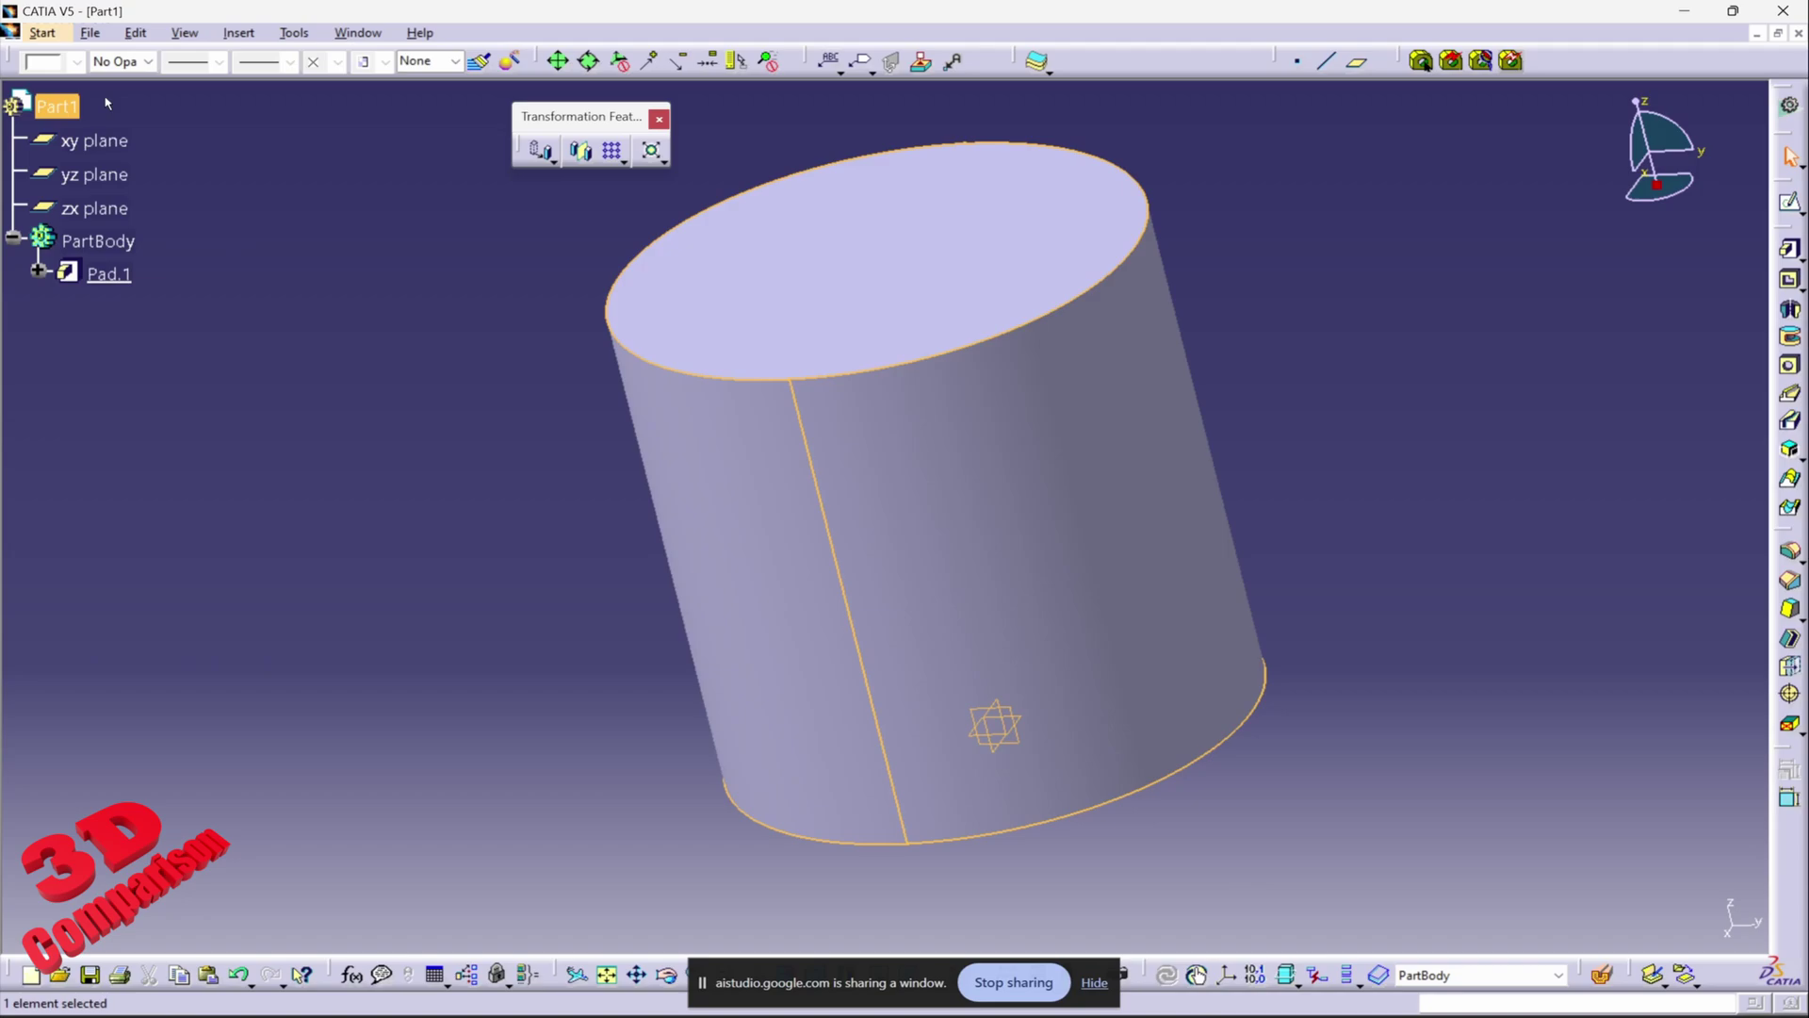
click(239, 34)
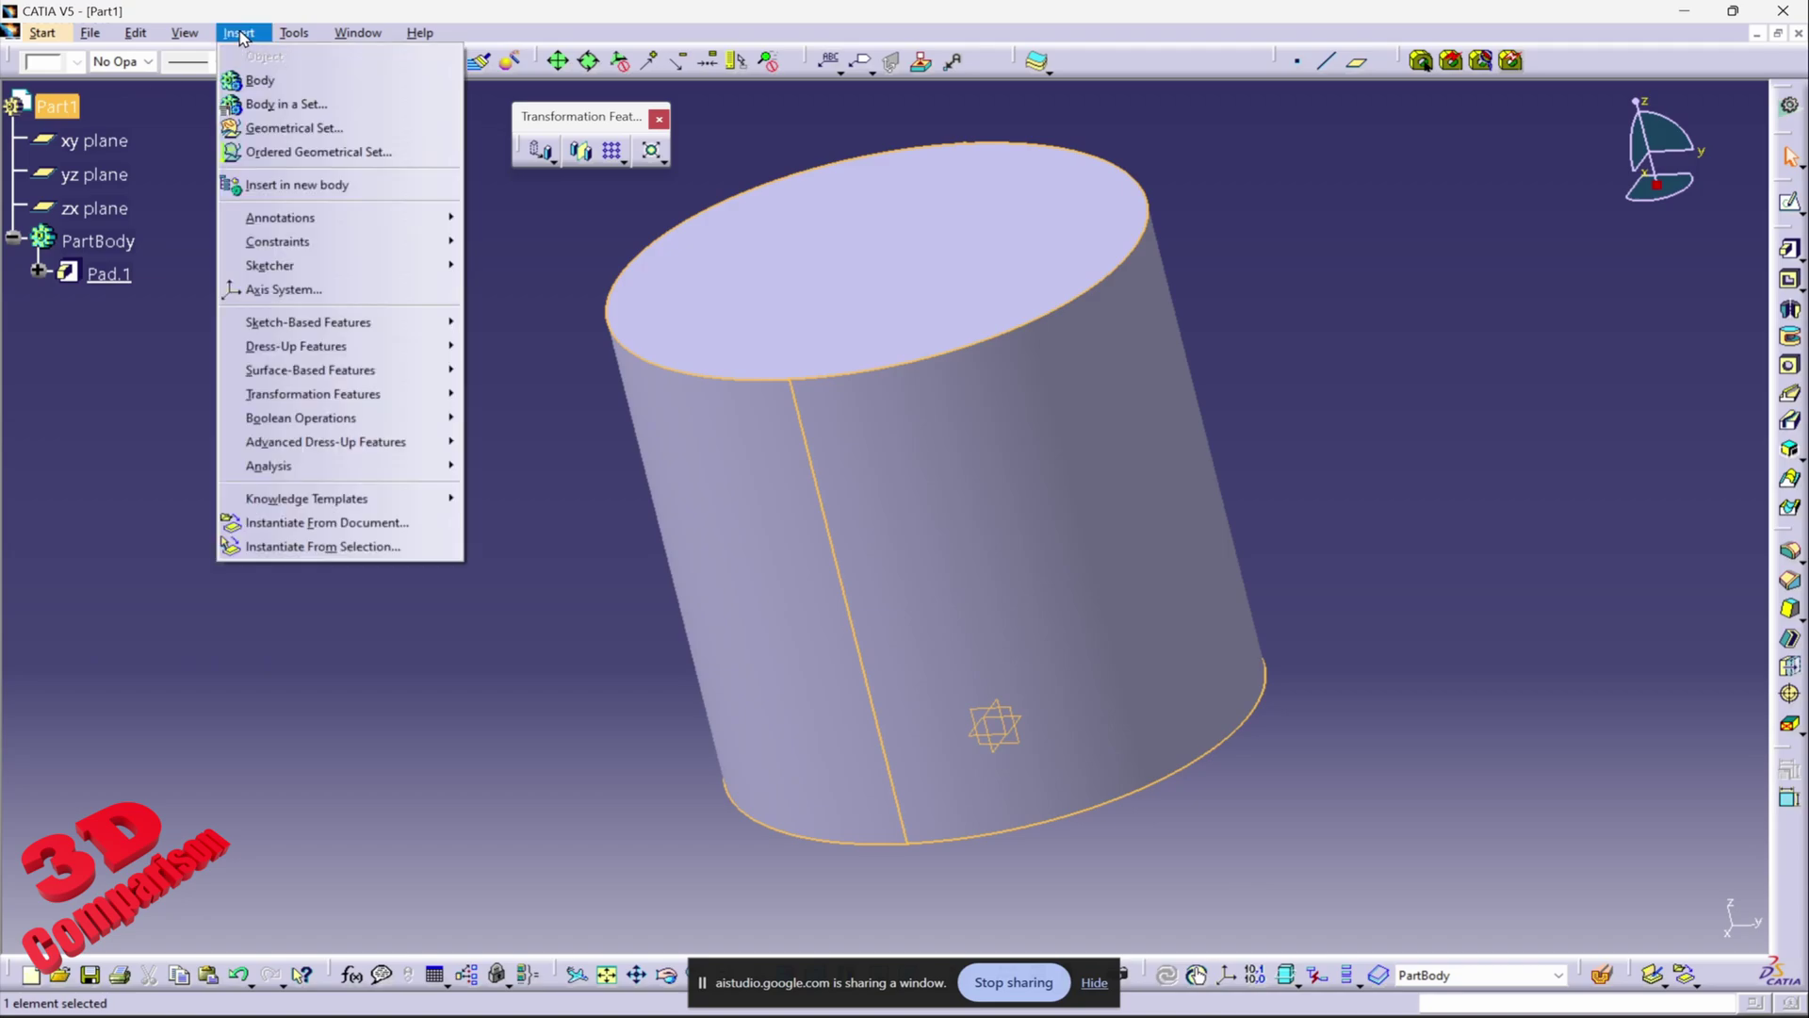
Insert a geometrical set named 'Geo Set' with Part1 as its parent.
click(332, 129)
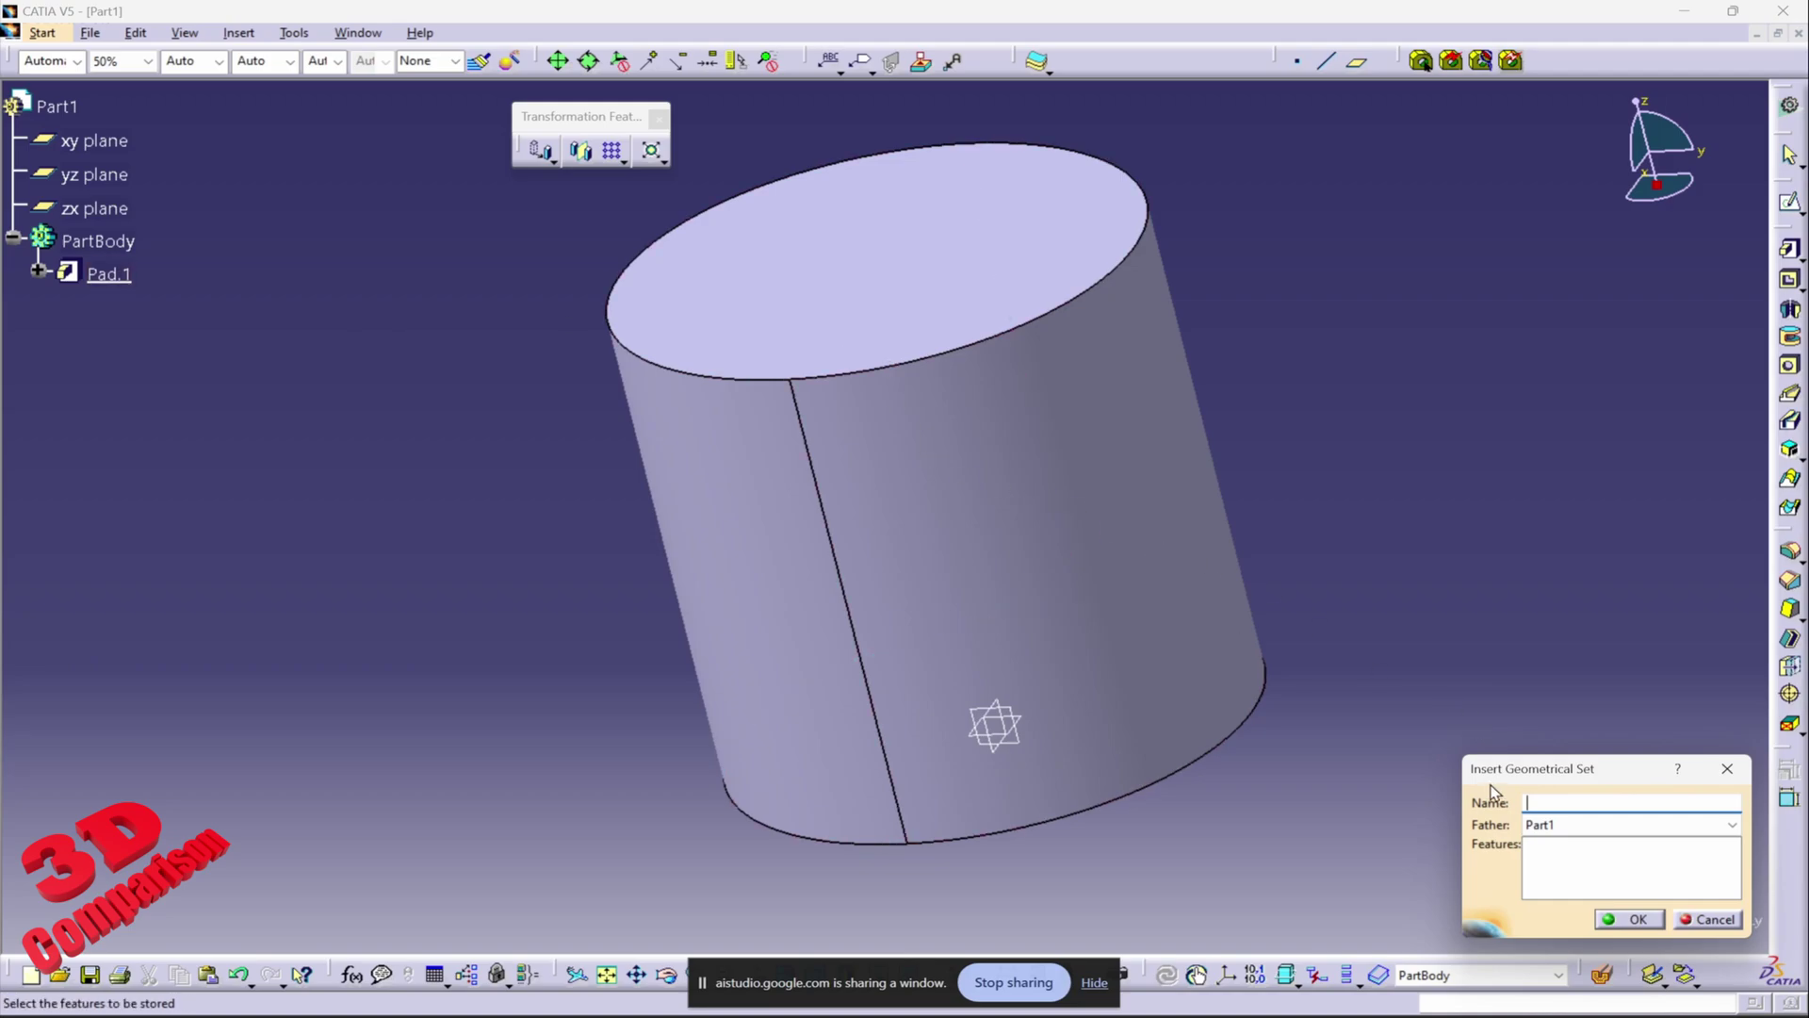
click(1550, 825)
click(1550, 826)
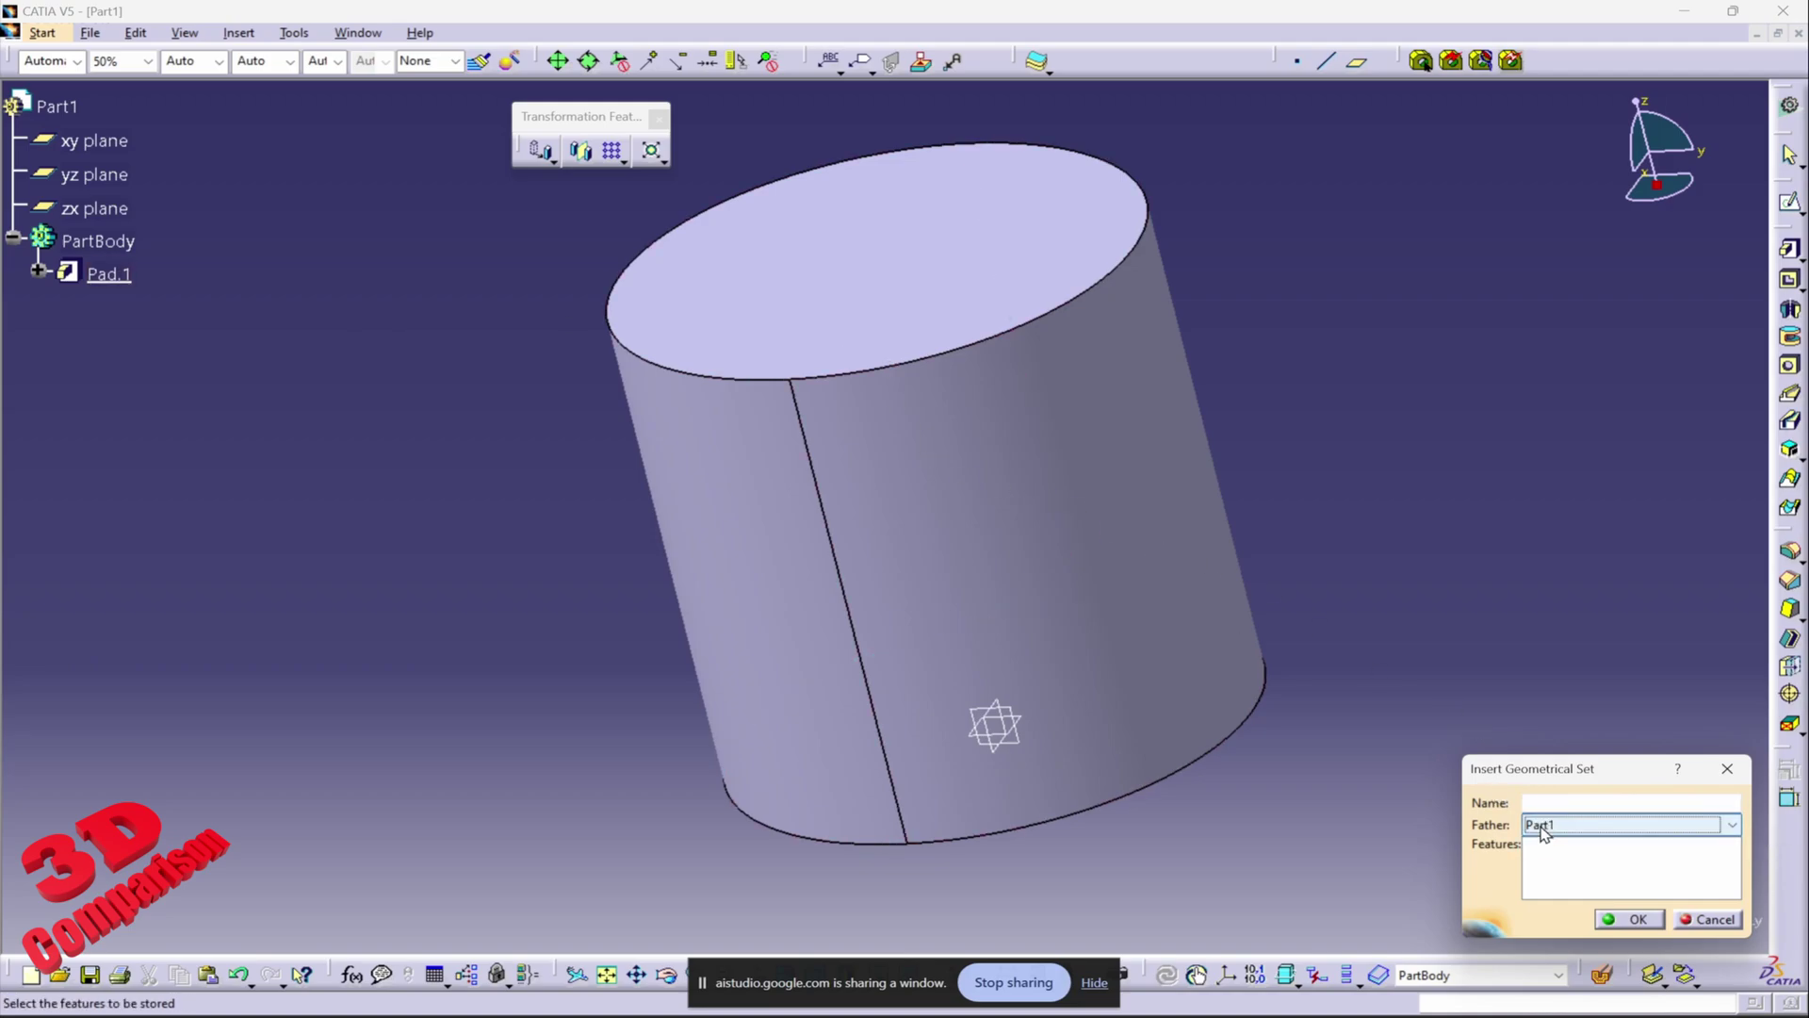
click(1556, 802)
click(1563, 831)
click(1568, 836)
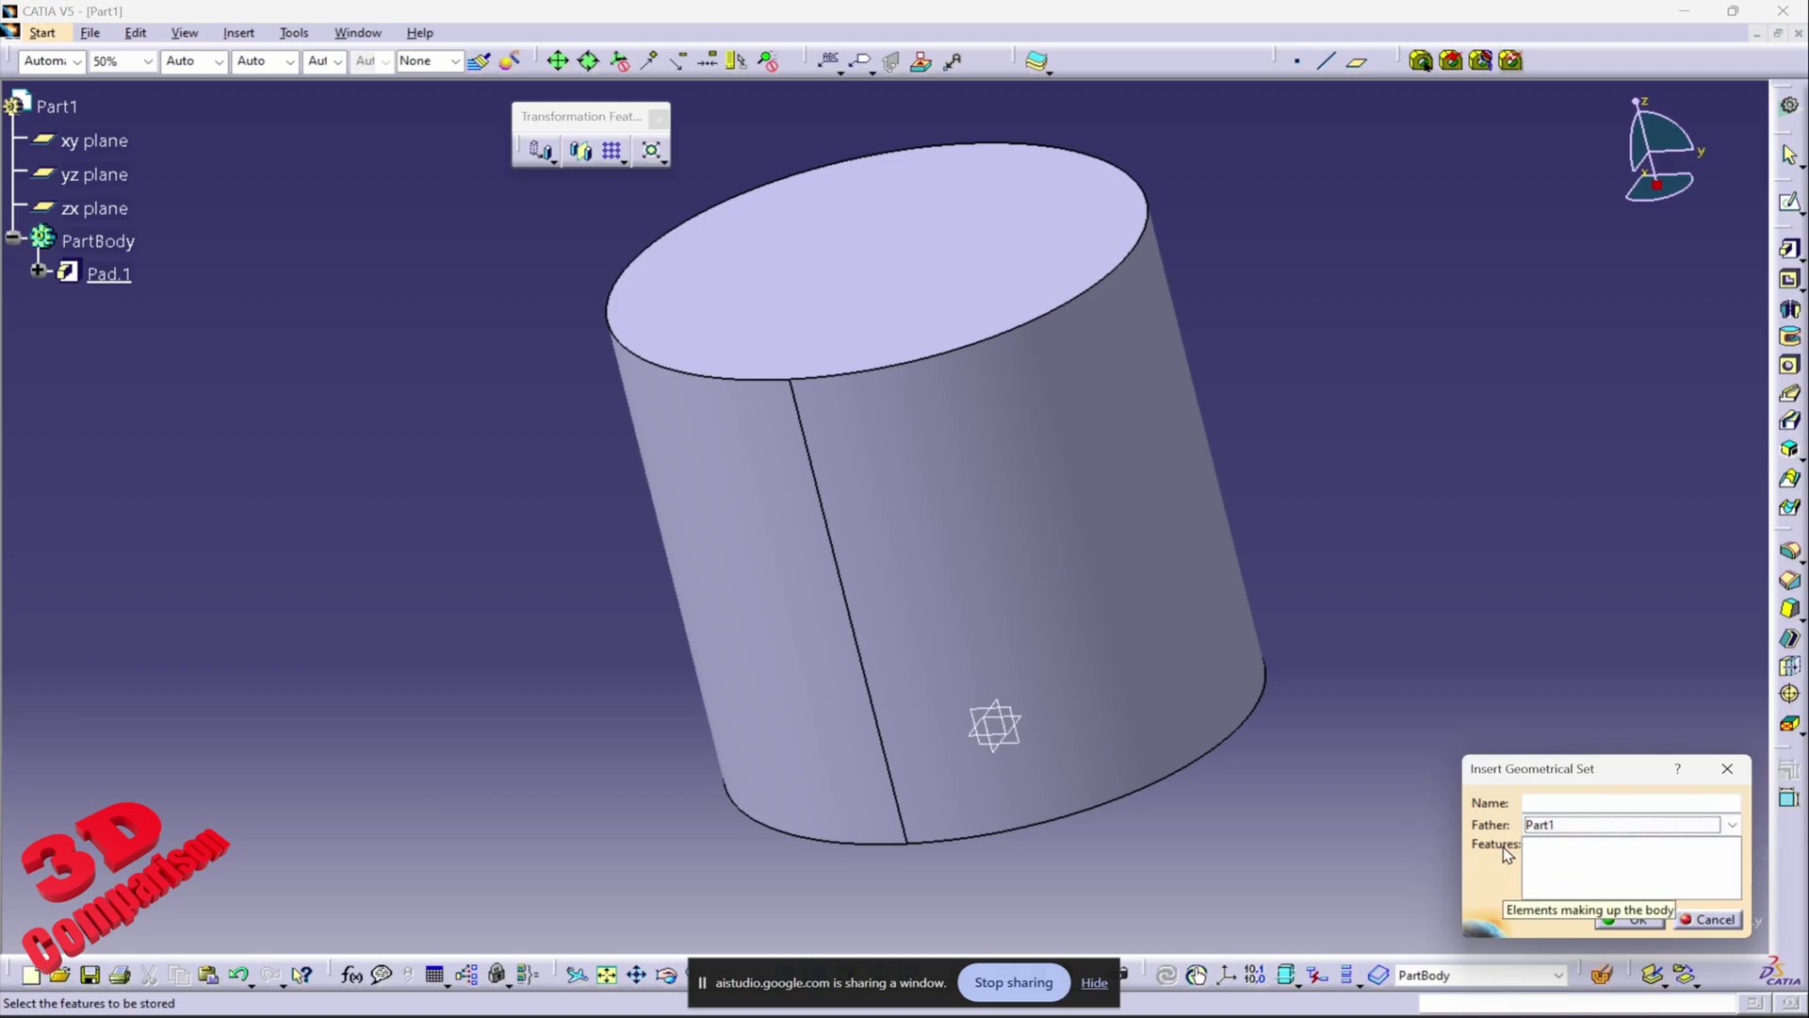
click(1530, 802)
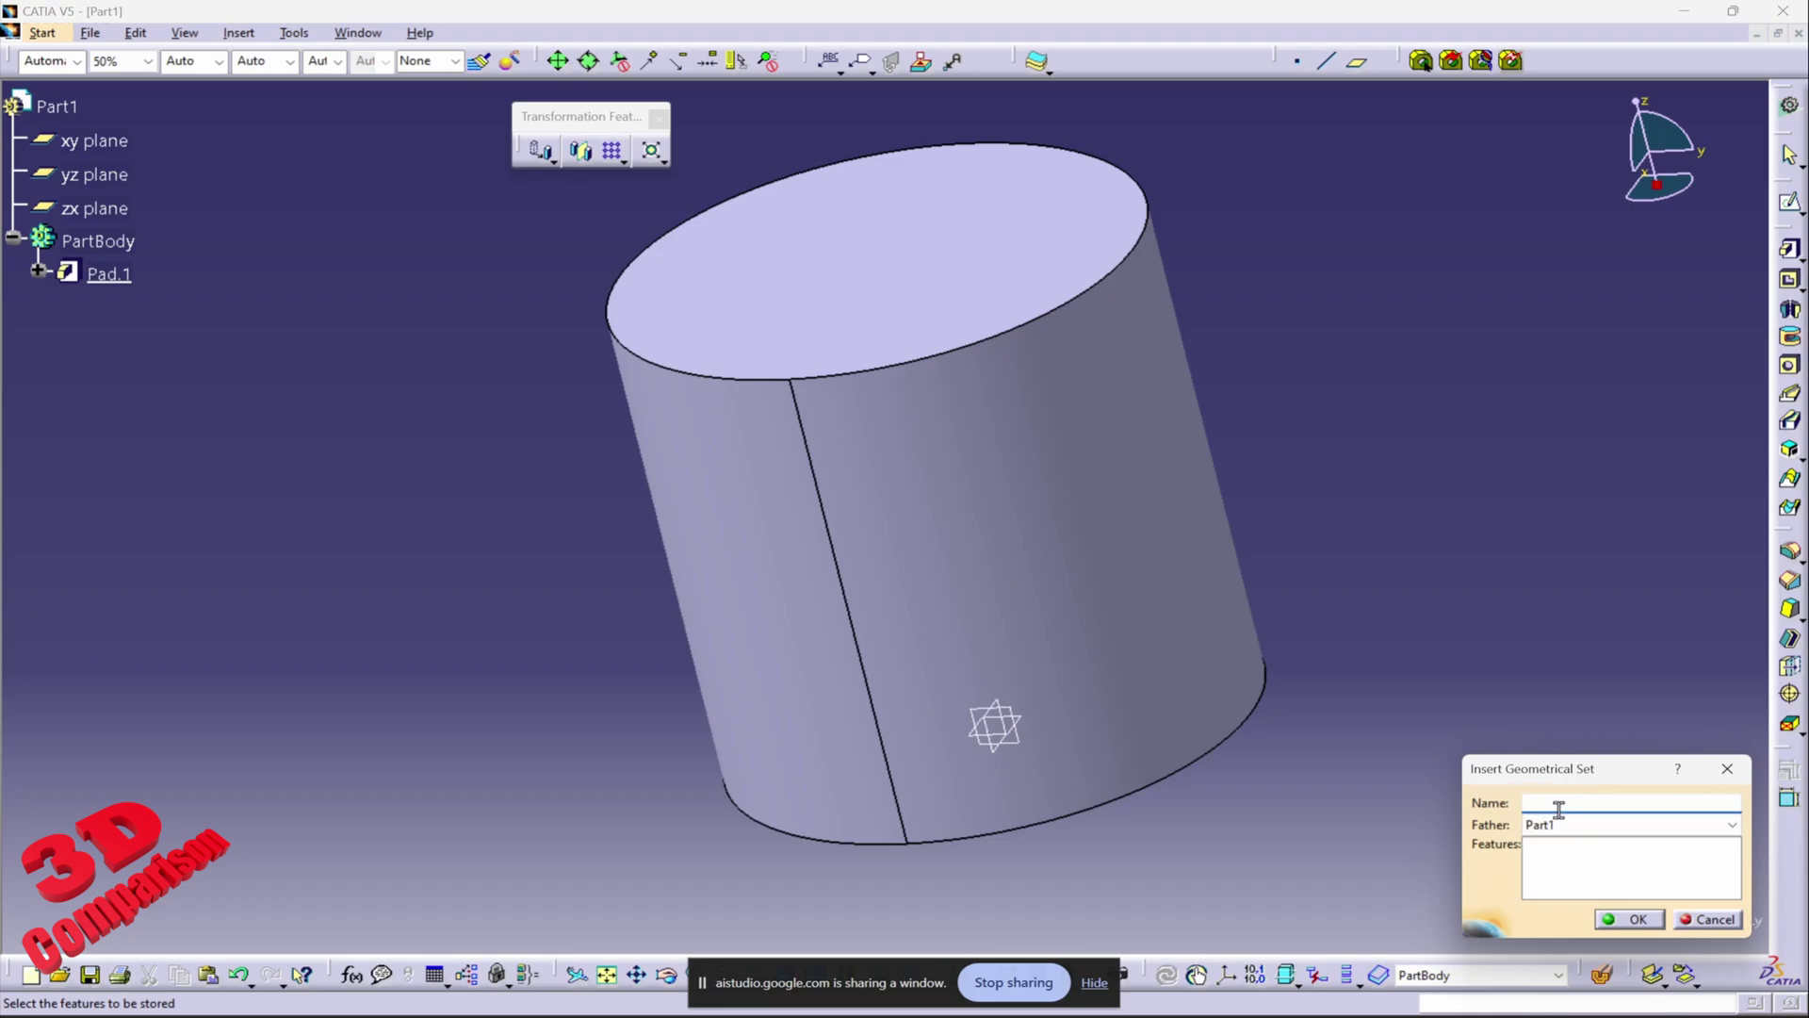
text(Geo Set)
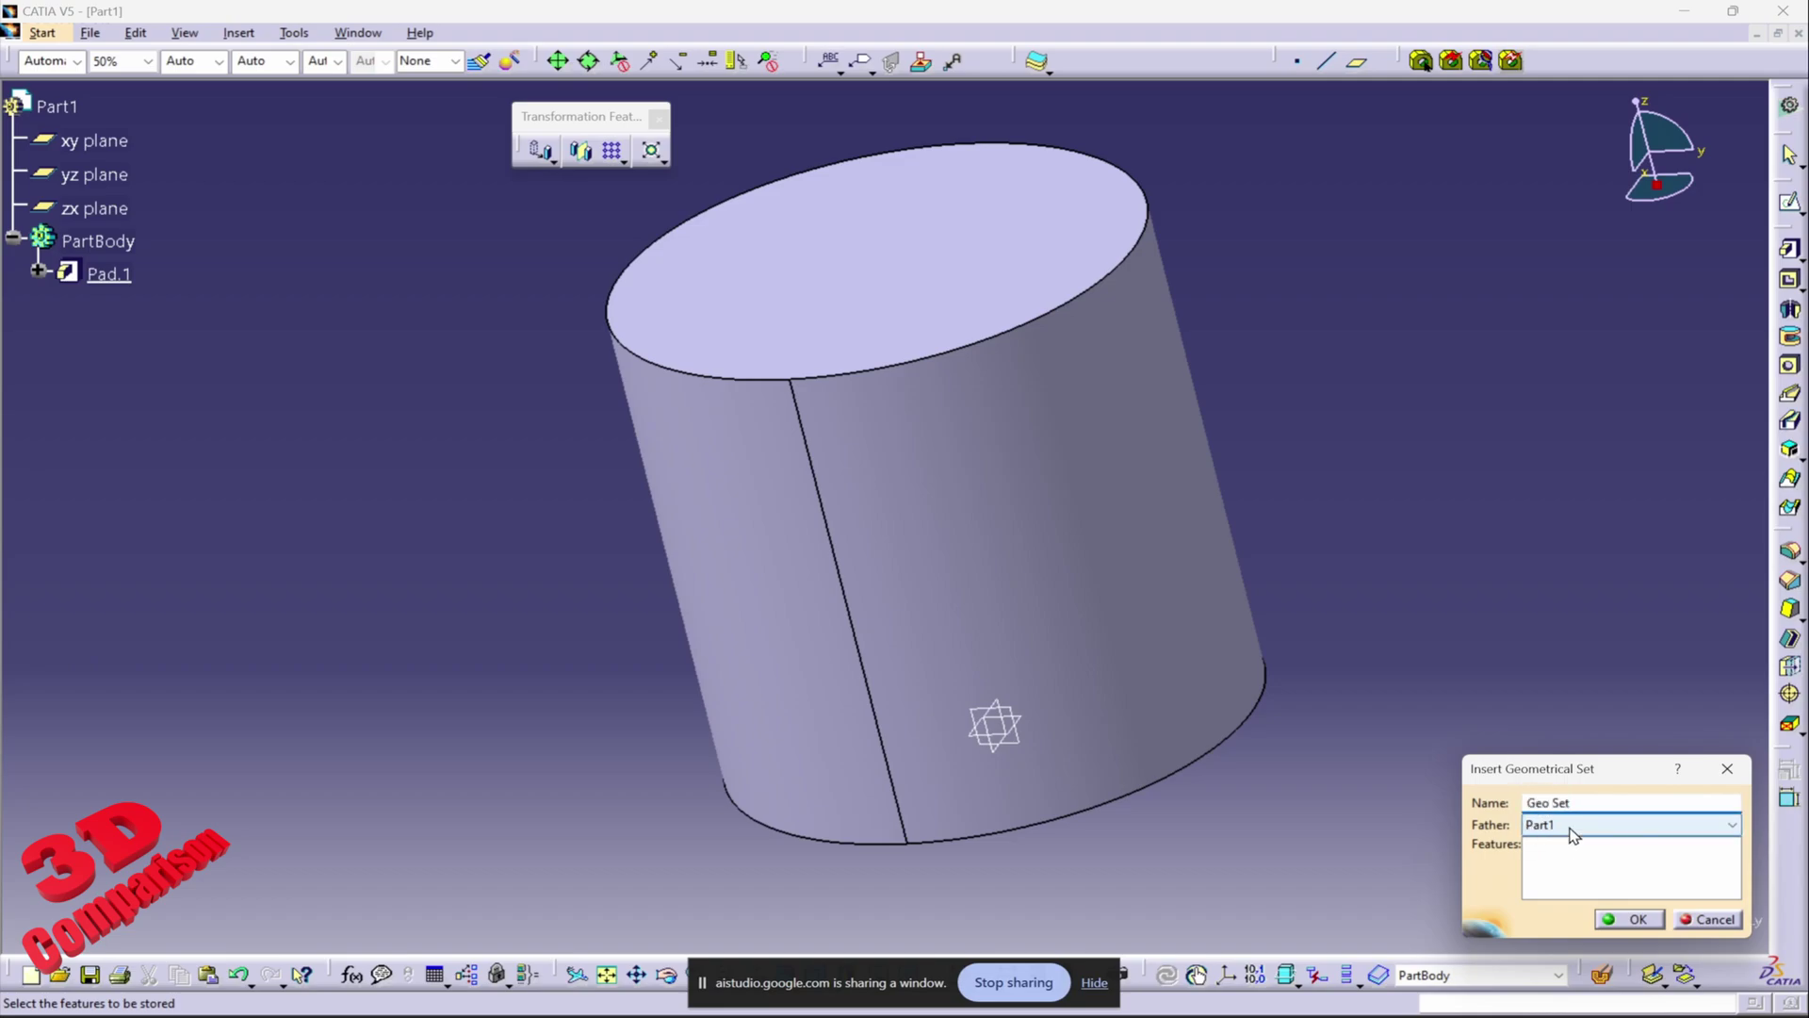
click(1633, 919)
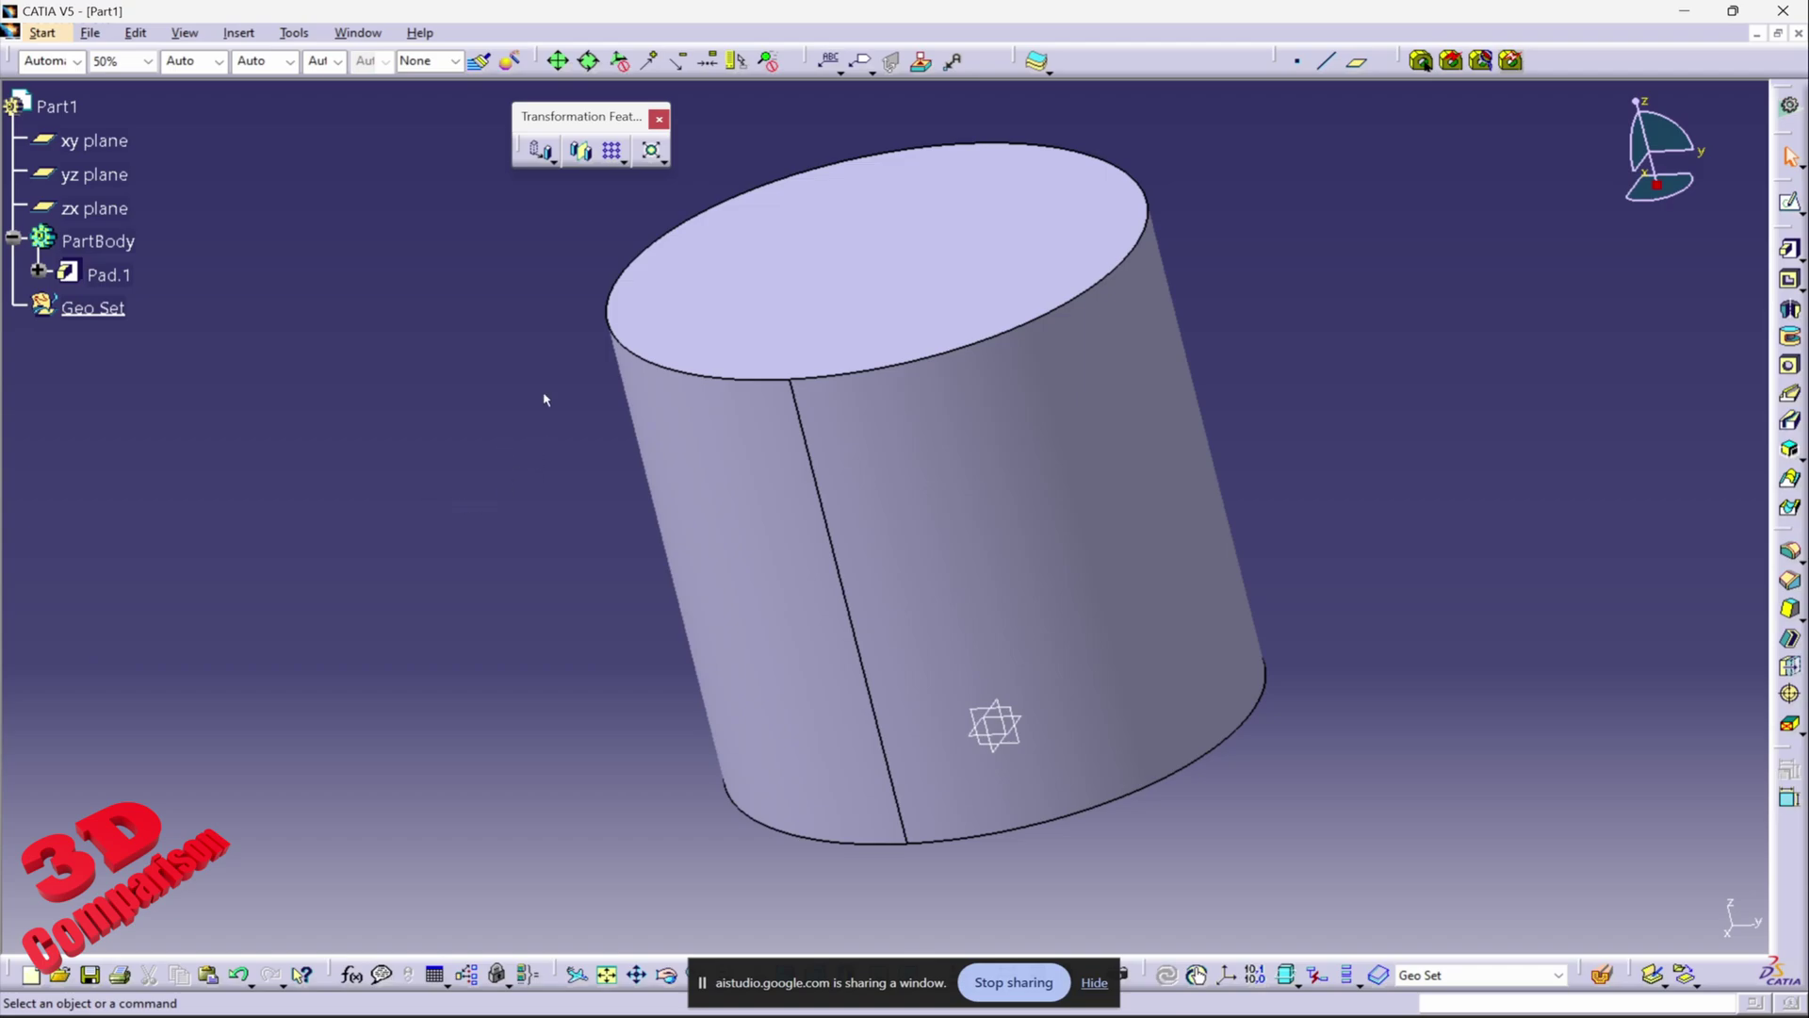
Orbit and zoom the view to look down onto the cylinder's top face.
middle_drag(557, 360, 612, 372)
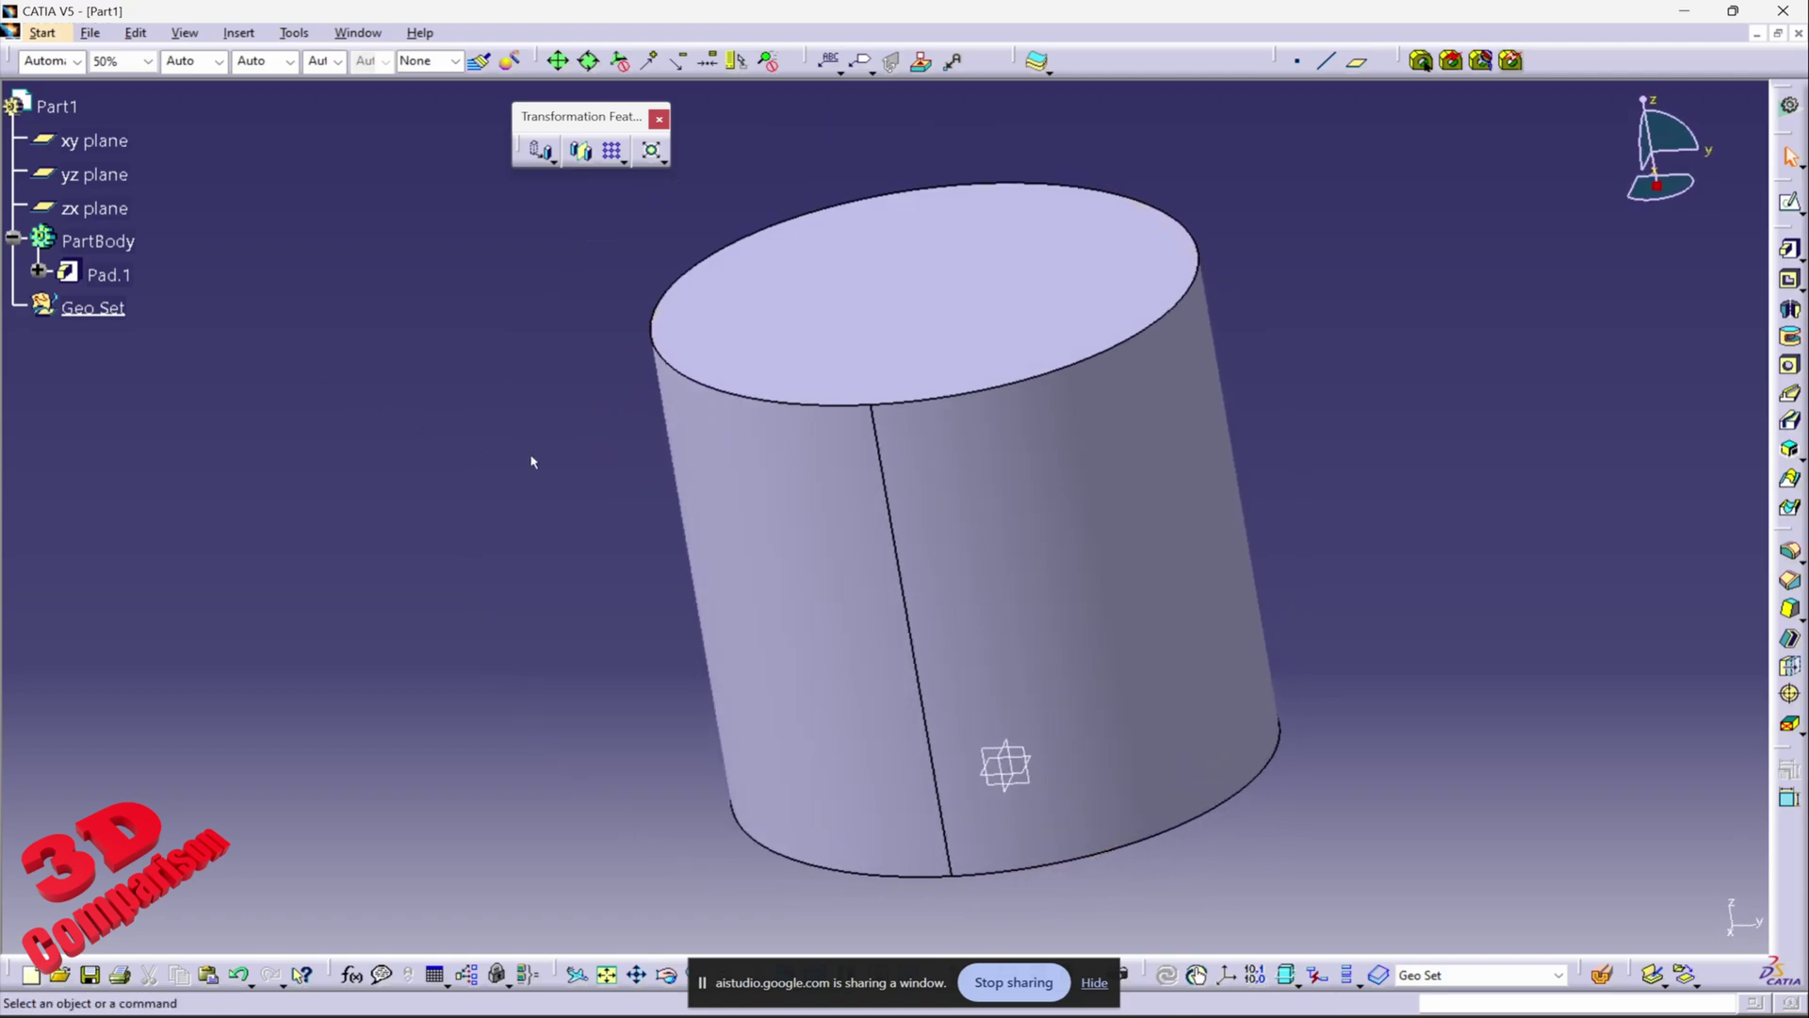
middle_drag(612, 556, 713, 596)
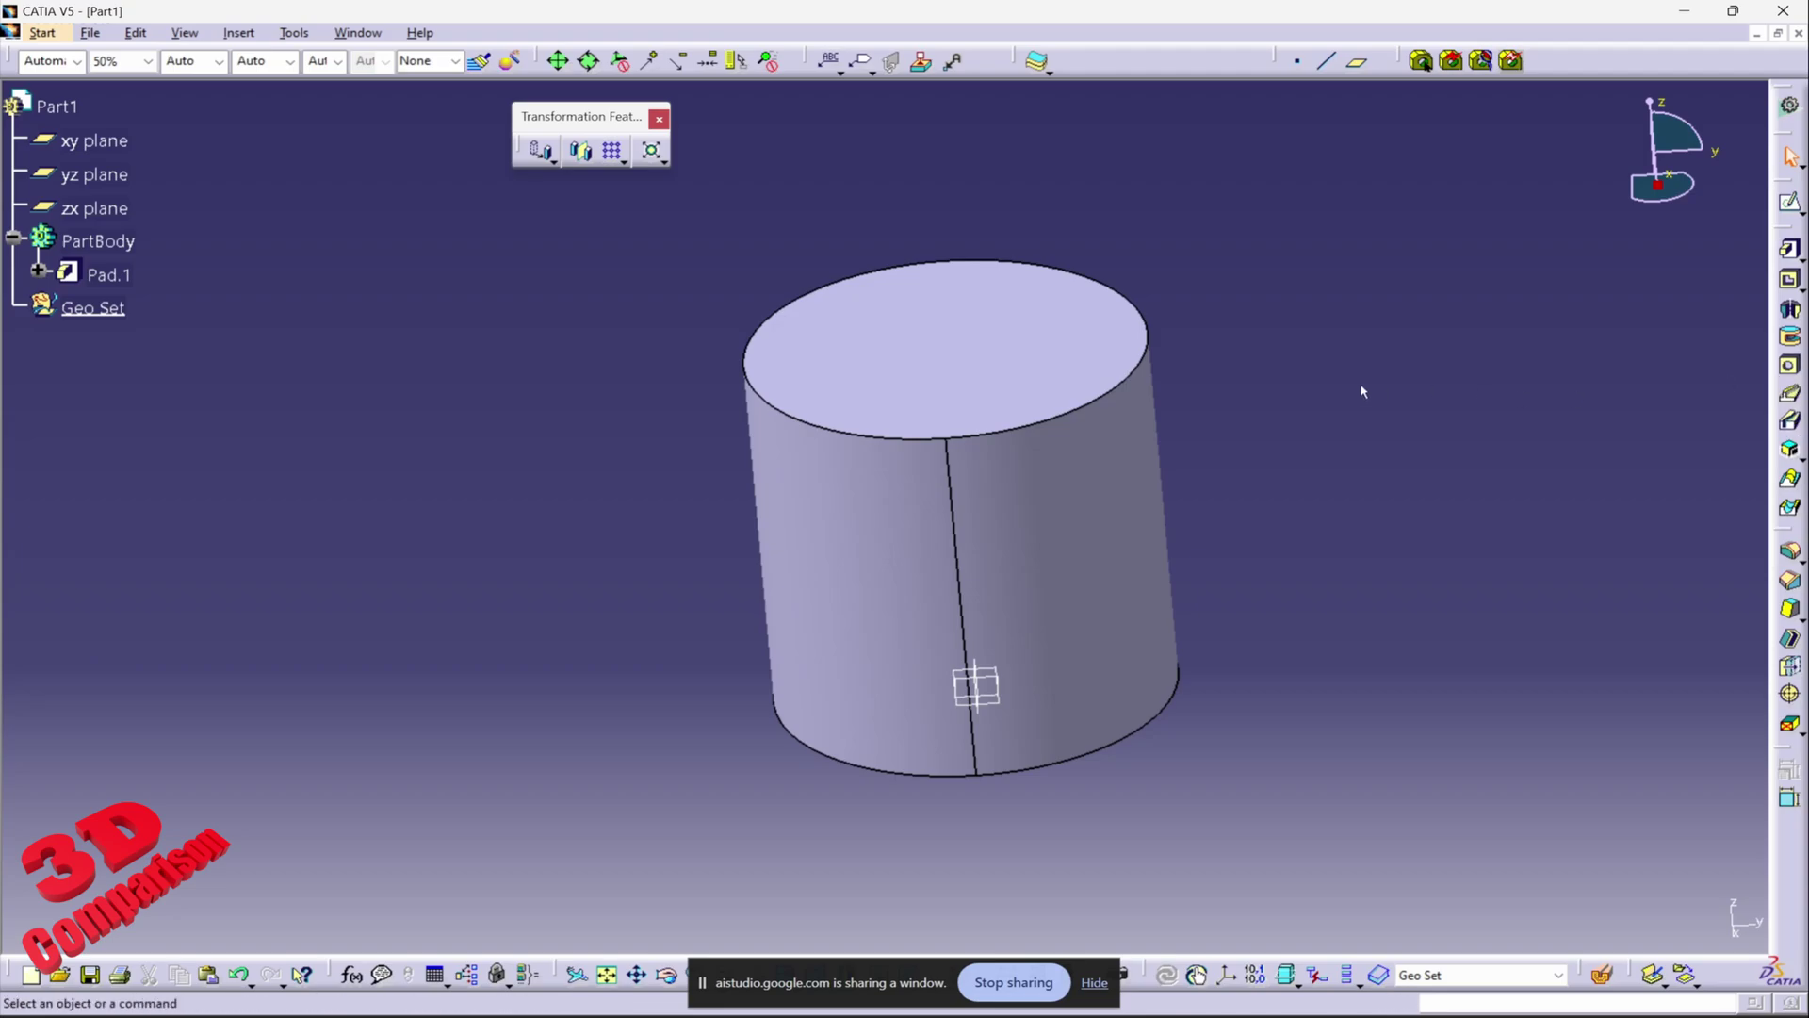
middle_drag(1239, 404, 1197, 464)
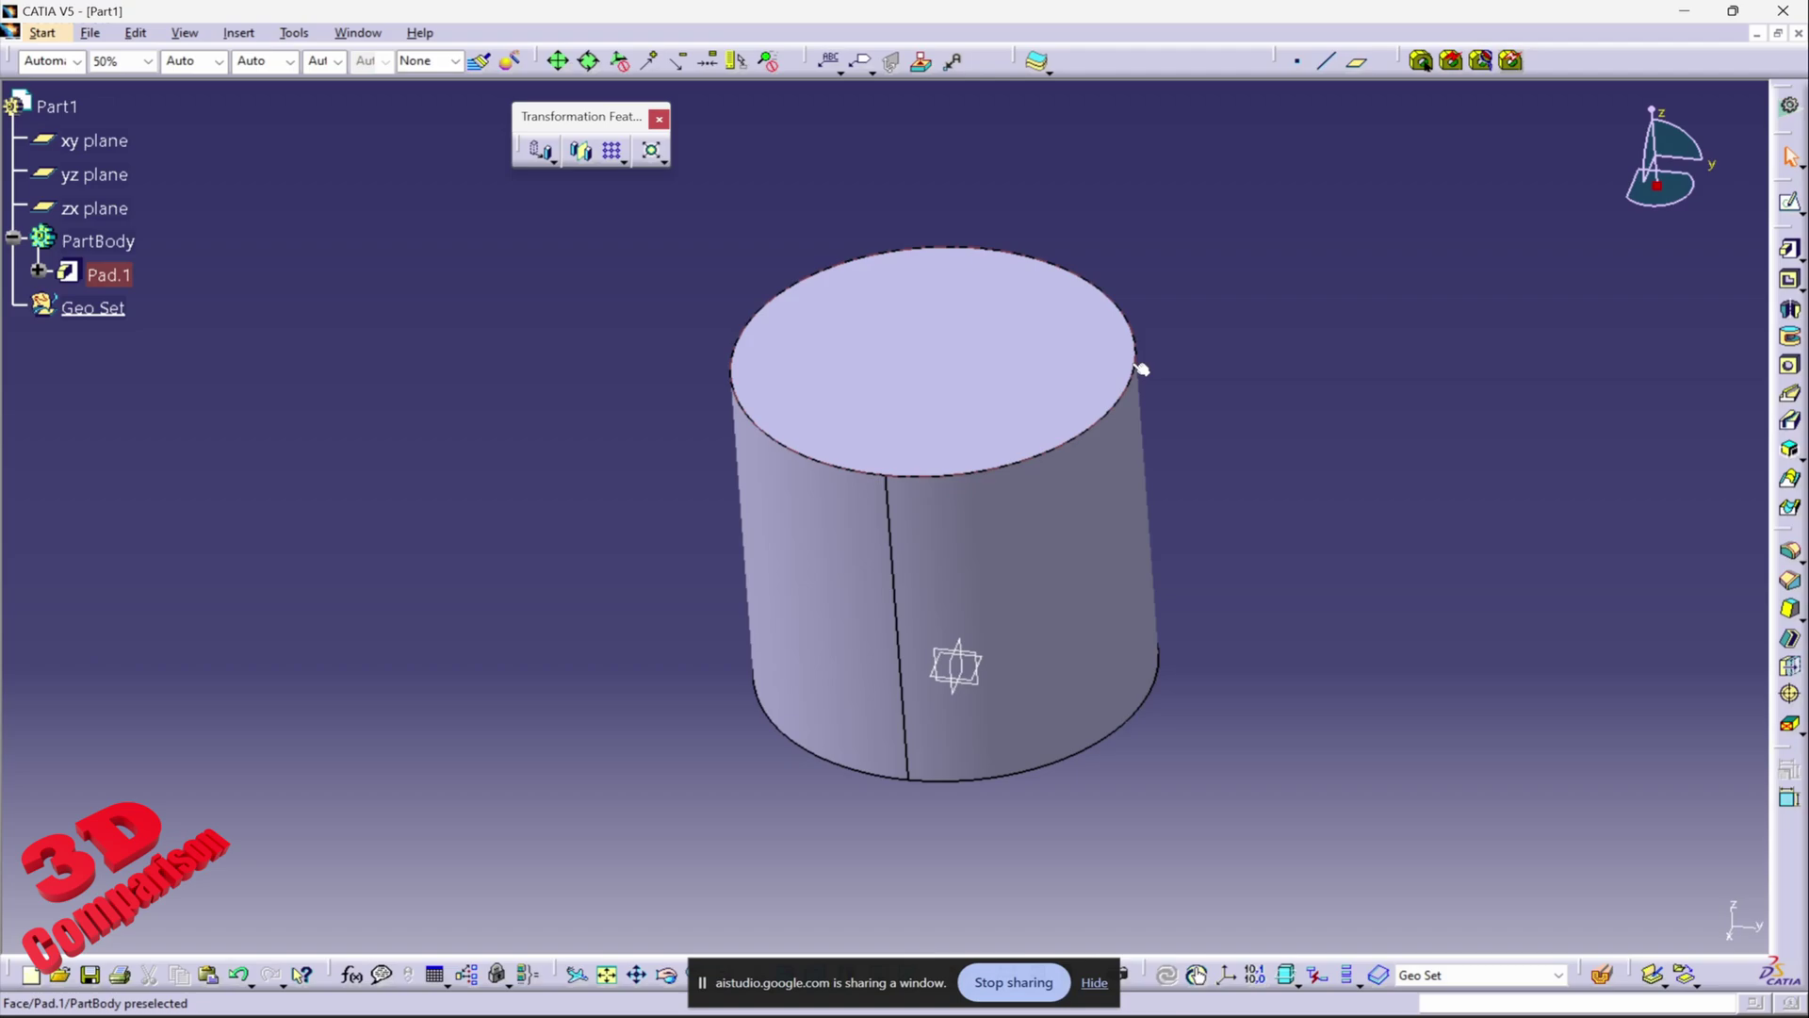
Start a hole on the cylinder's top face, accepting the warning that it goes after PartBody's last feature.
click(1005, 346)
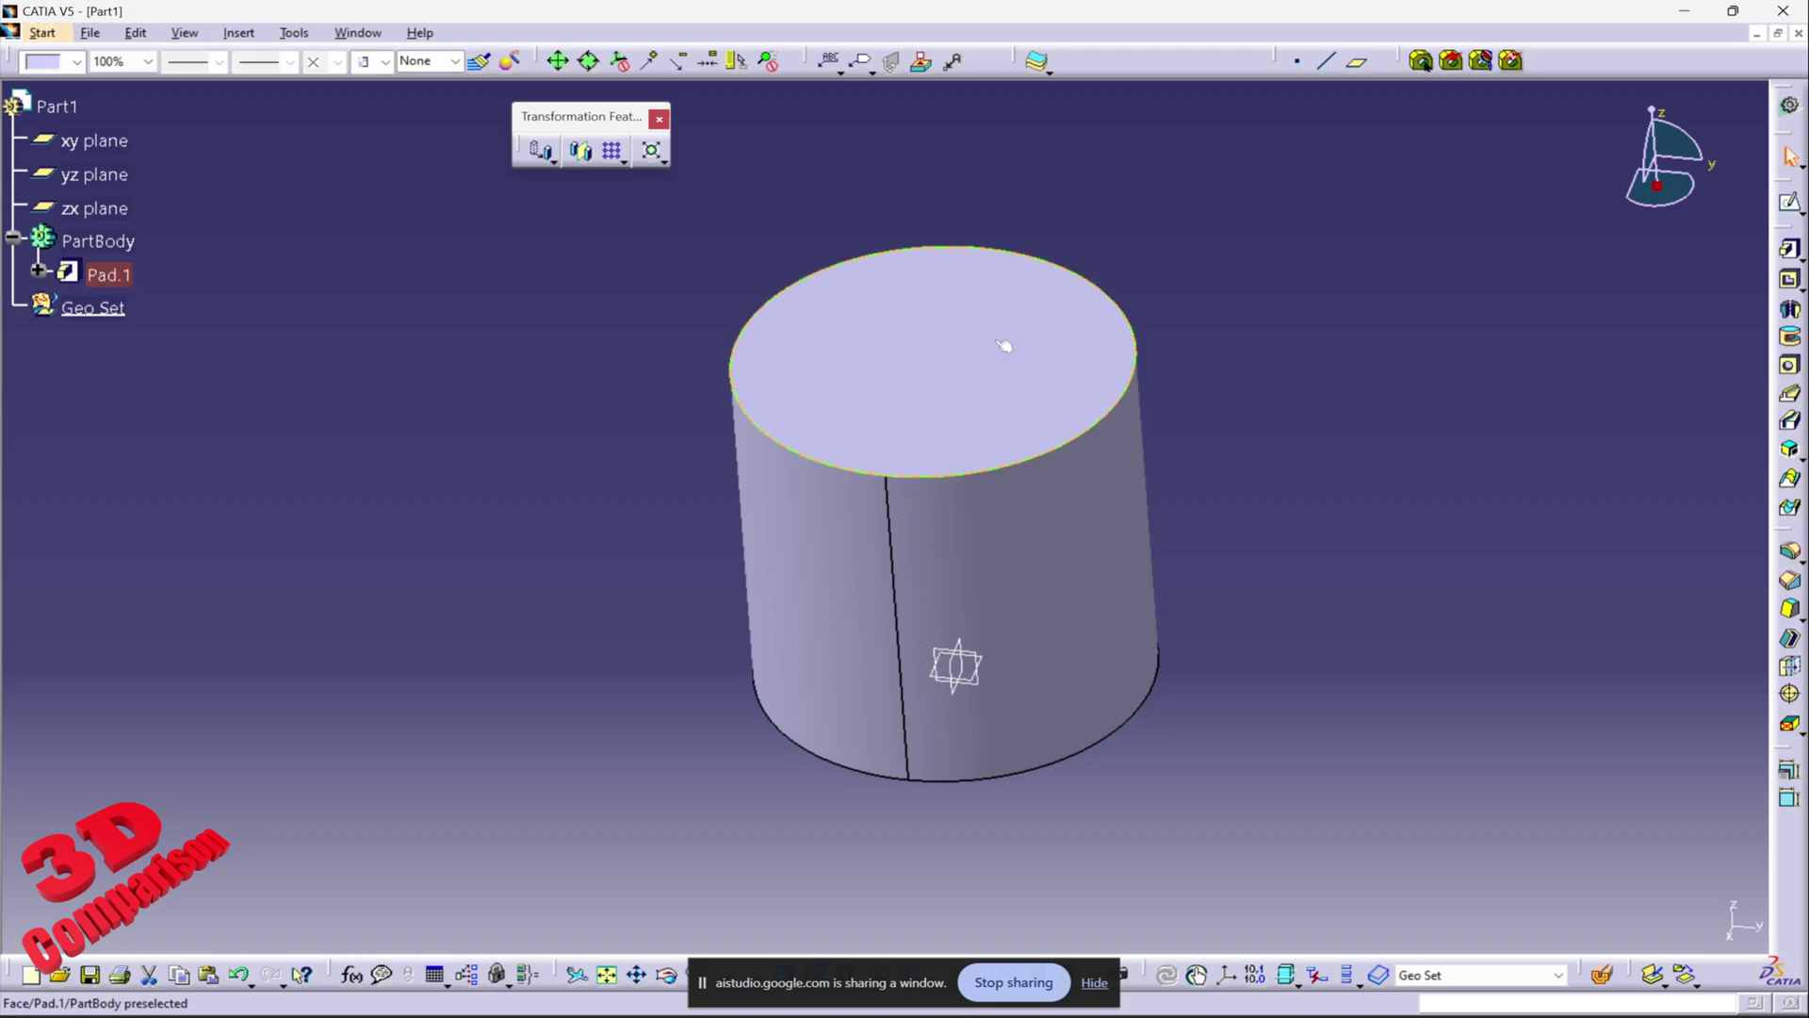
click(1475, 397)
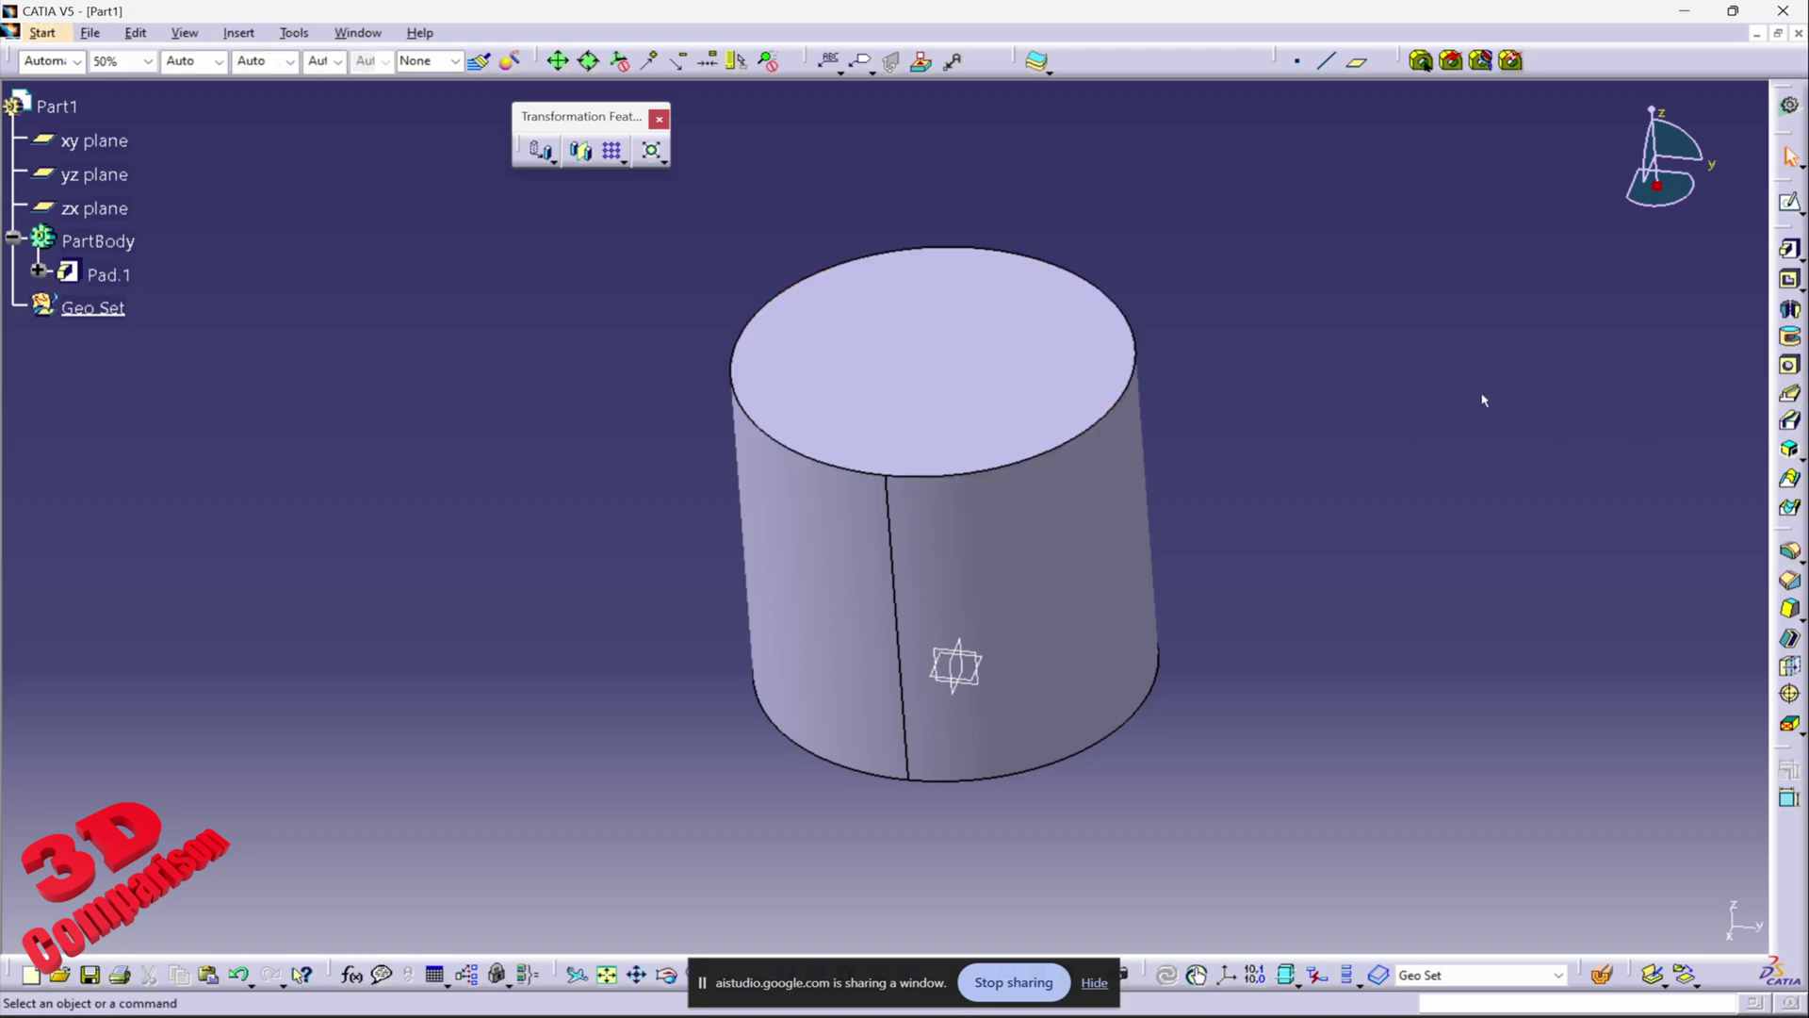
click(1789, 365)
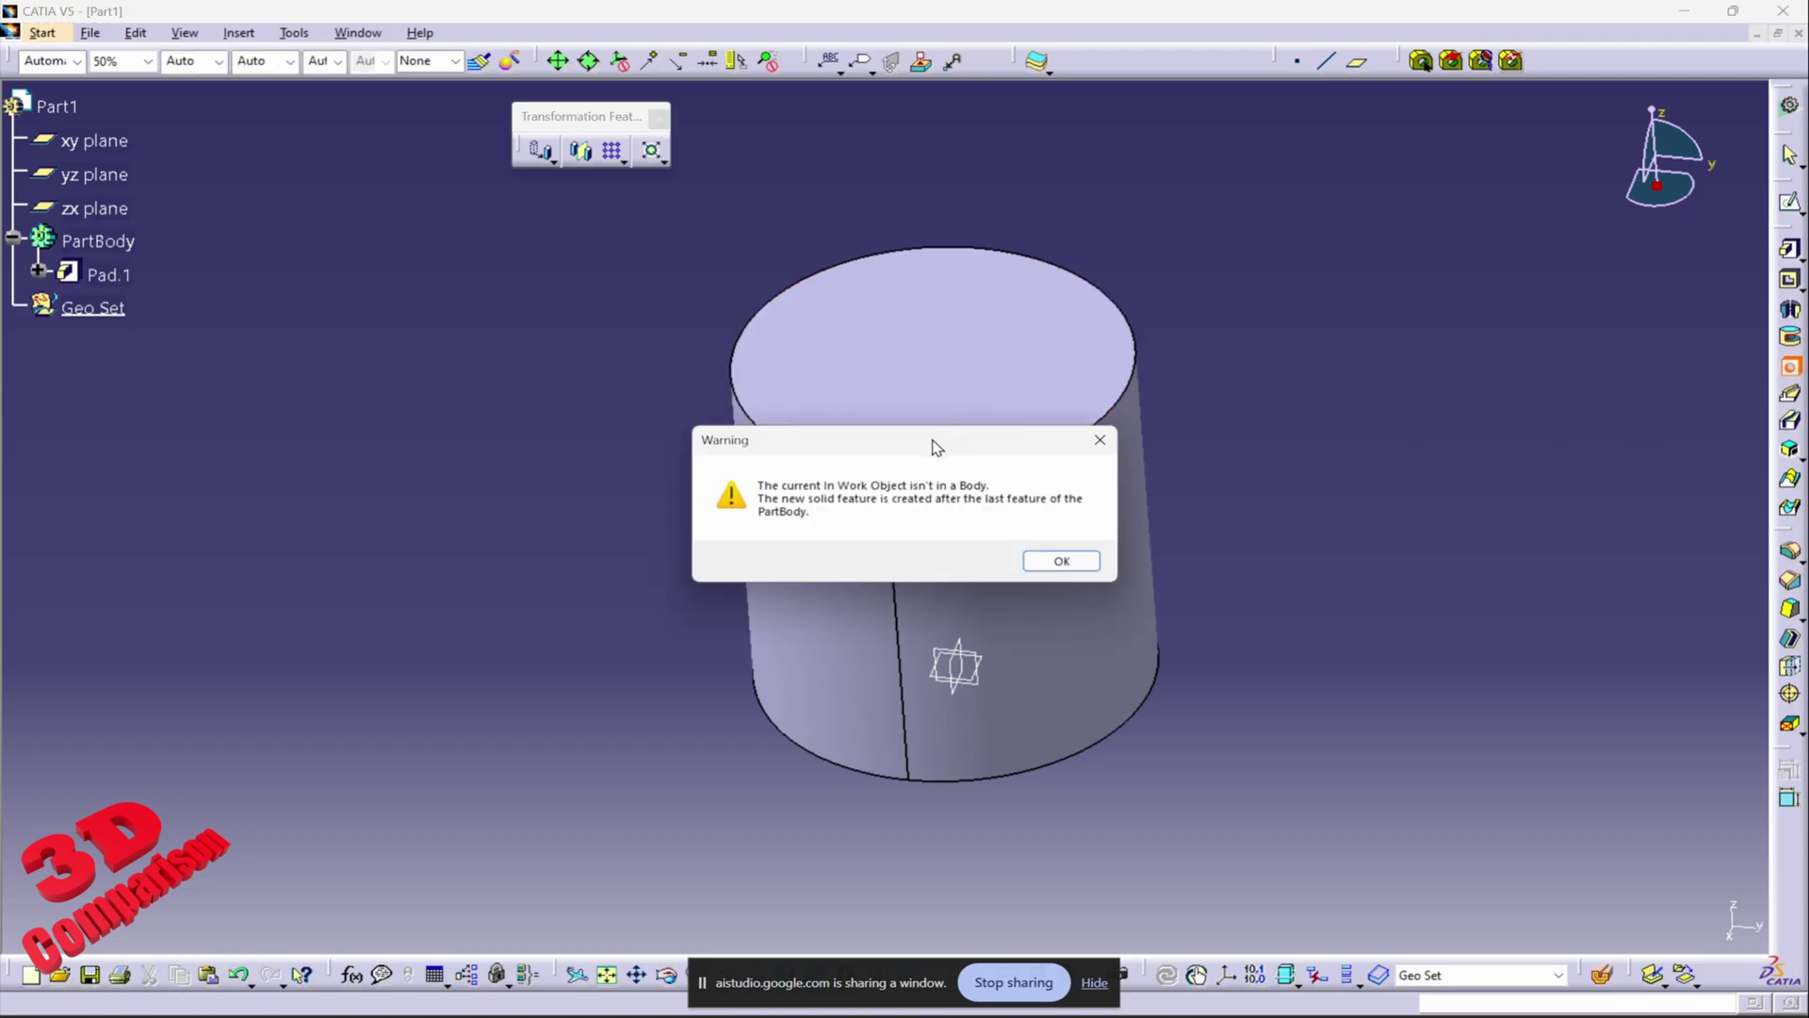
drag(933, 450, 561, 457)
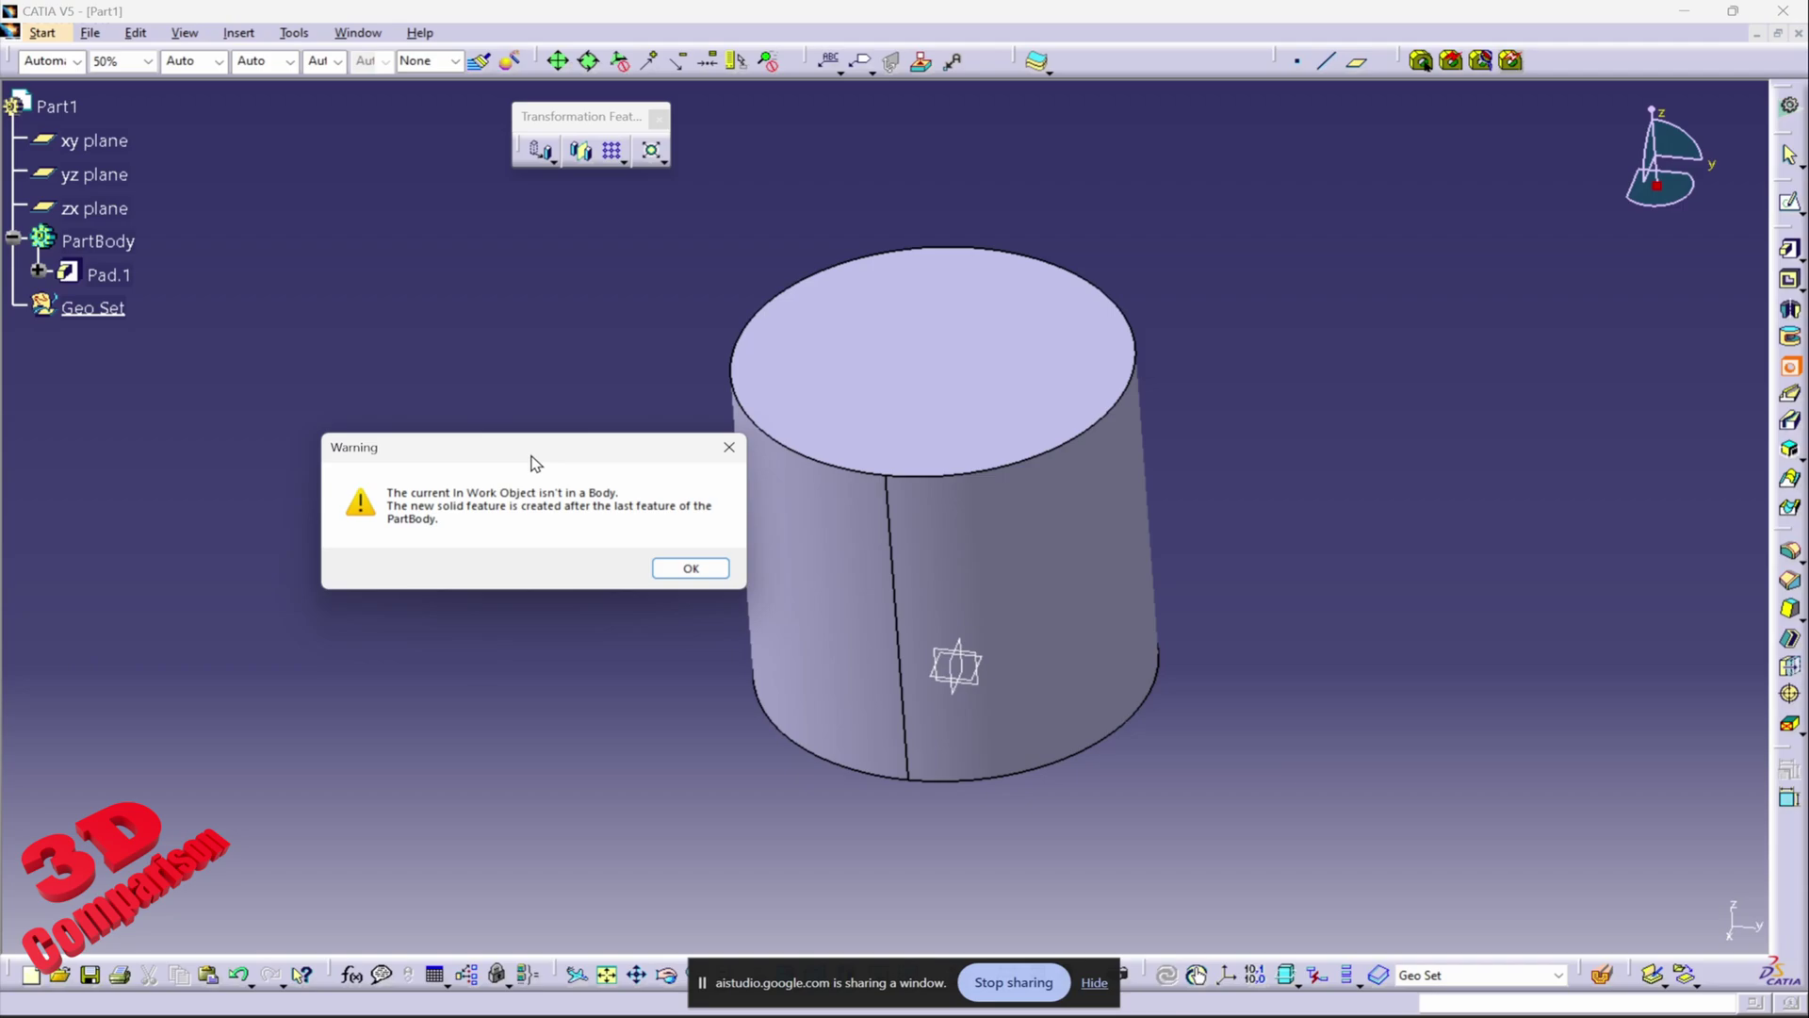
drag(530, 455, 475, 445)
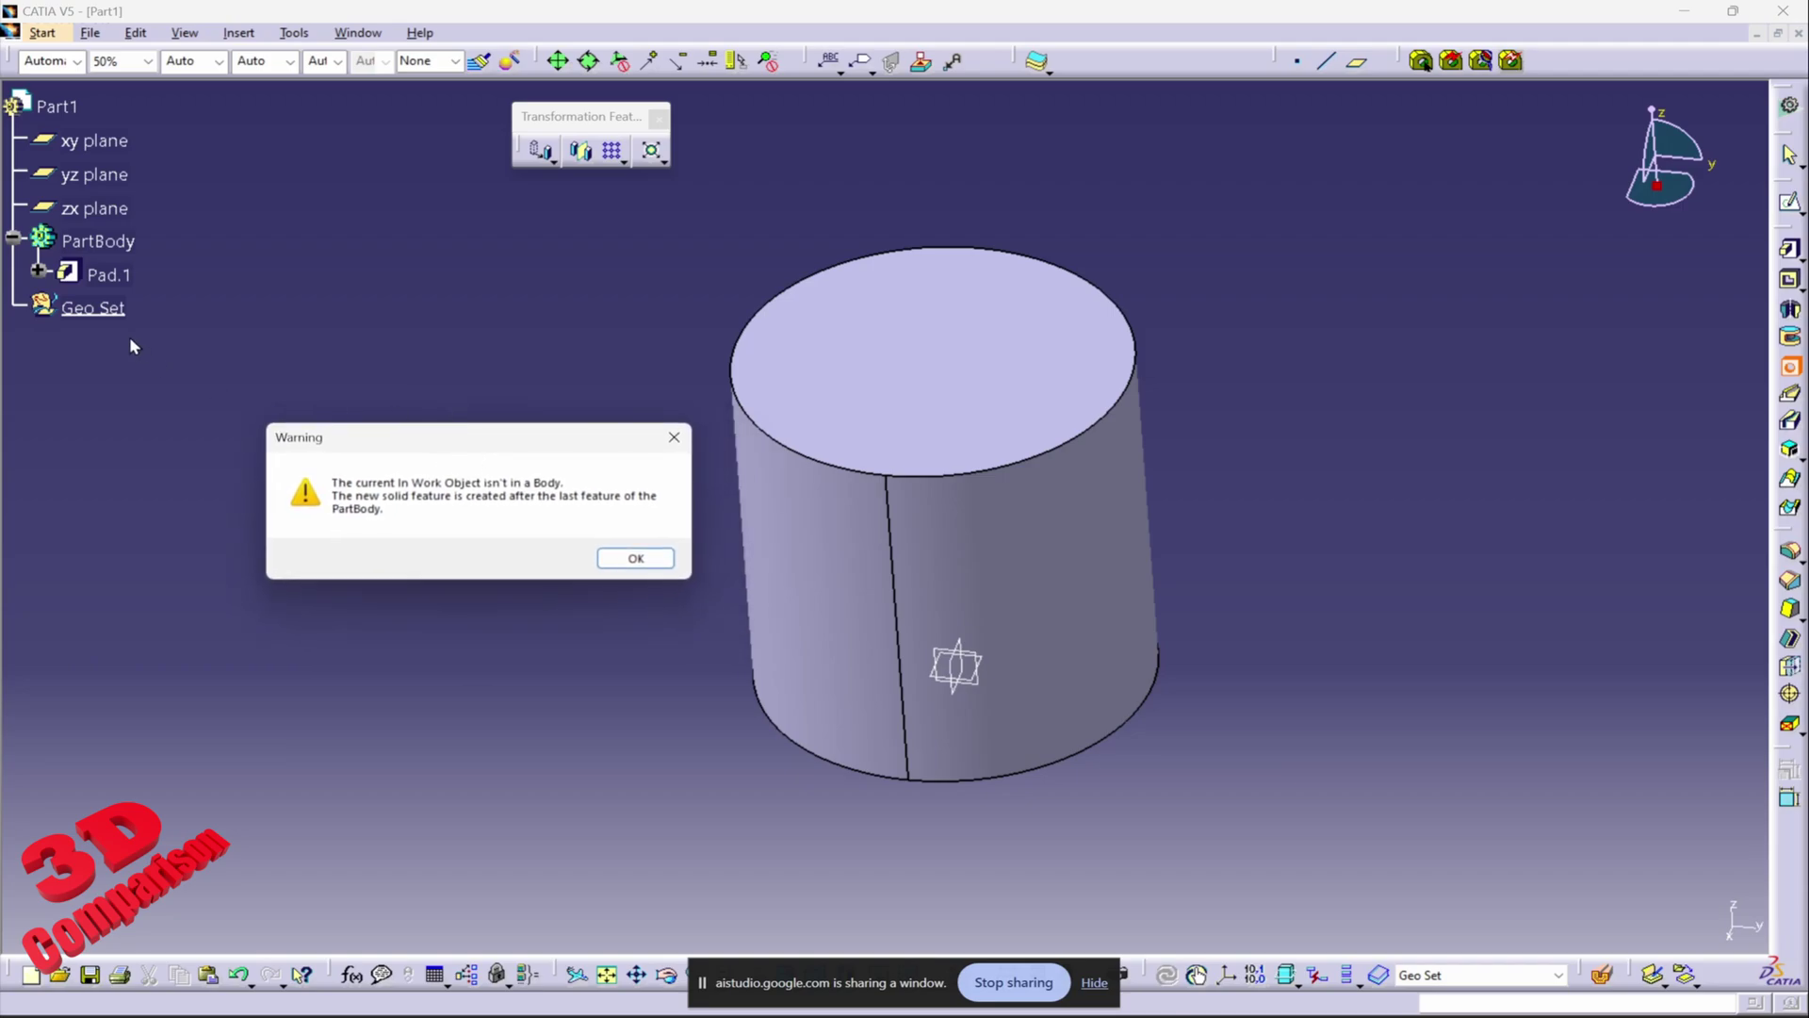
click(629, 560)
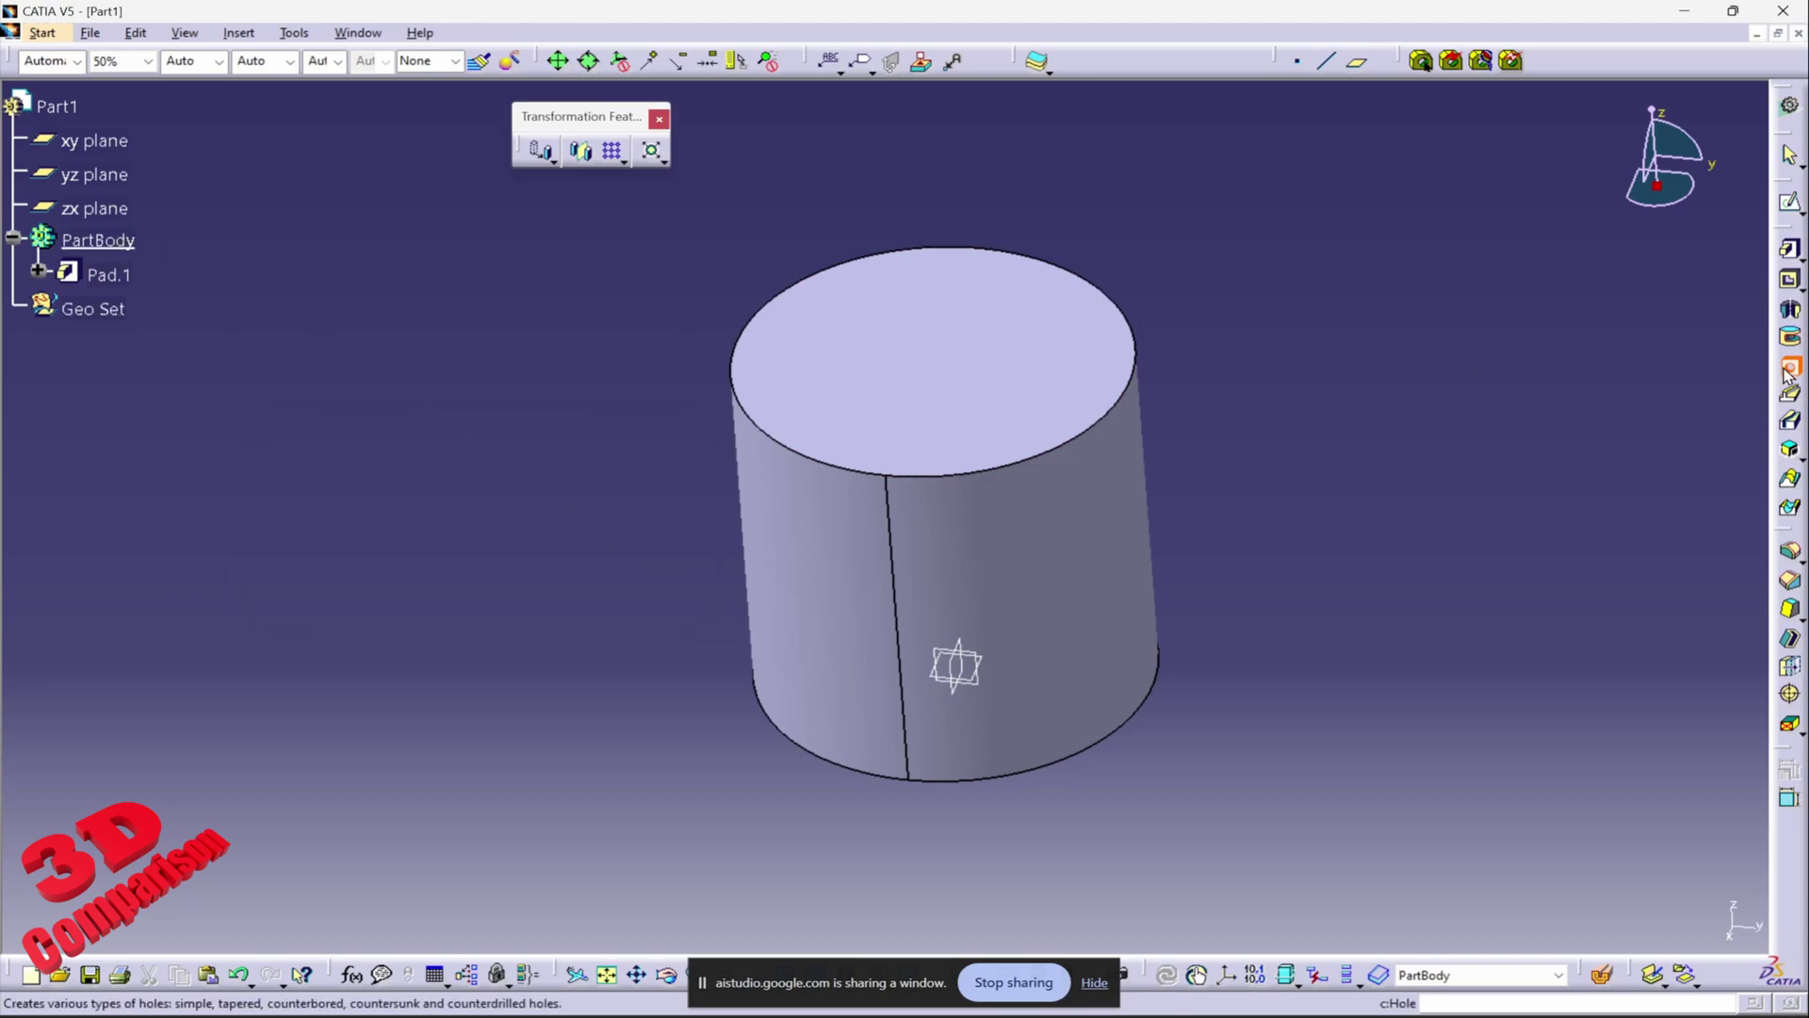
Cancel, reselect PartBody and retry the Hole, dismissing the in-work-object warning again.
key(Escape)
click(114, 243)
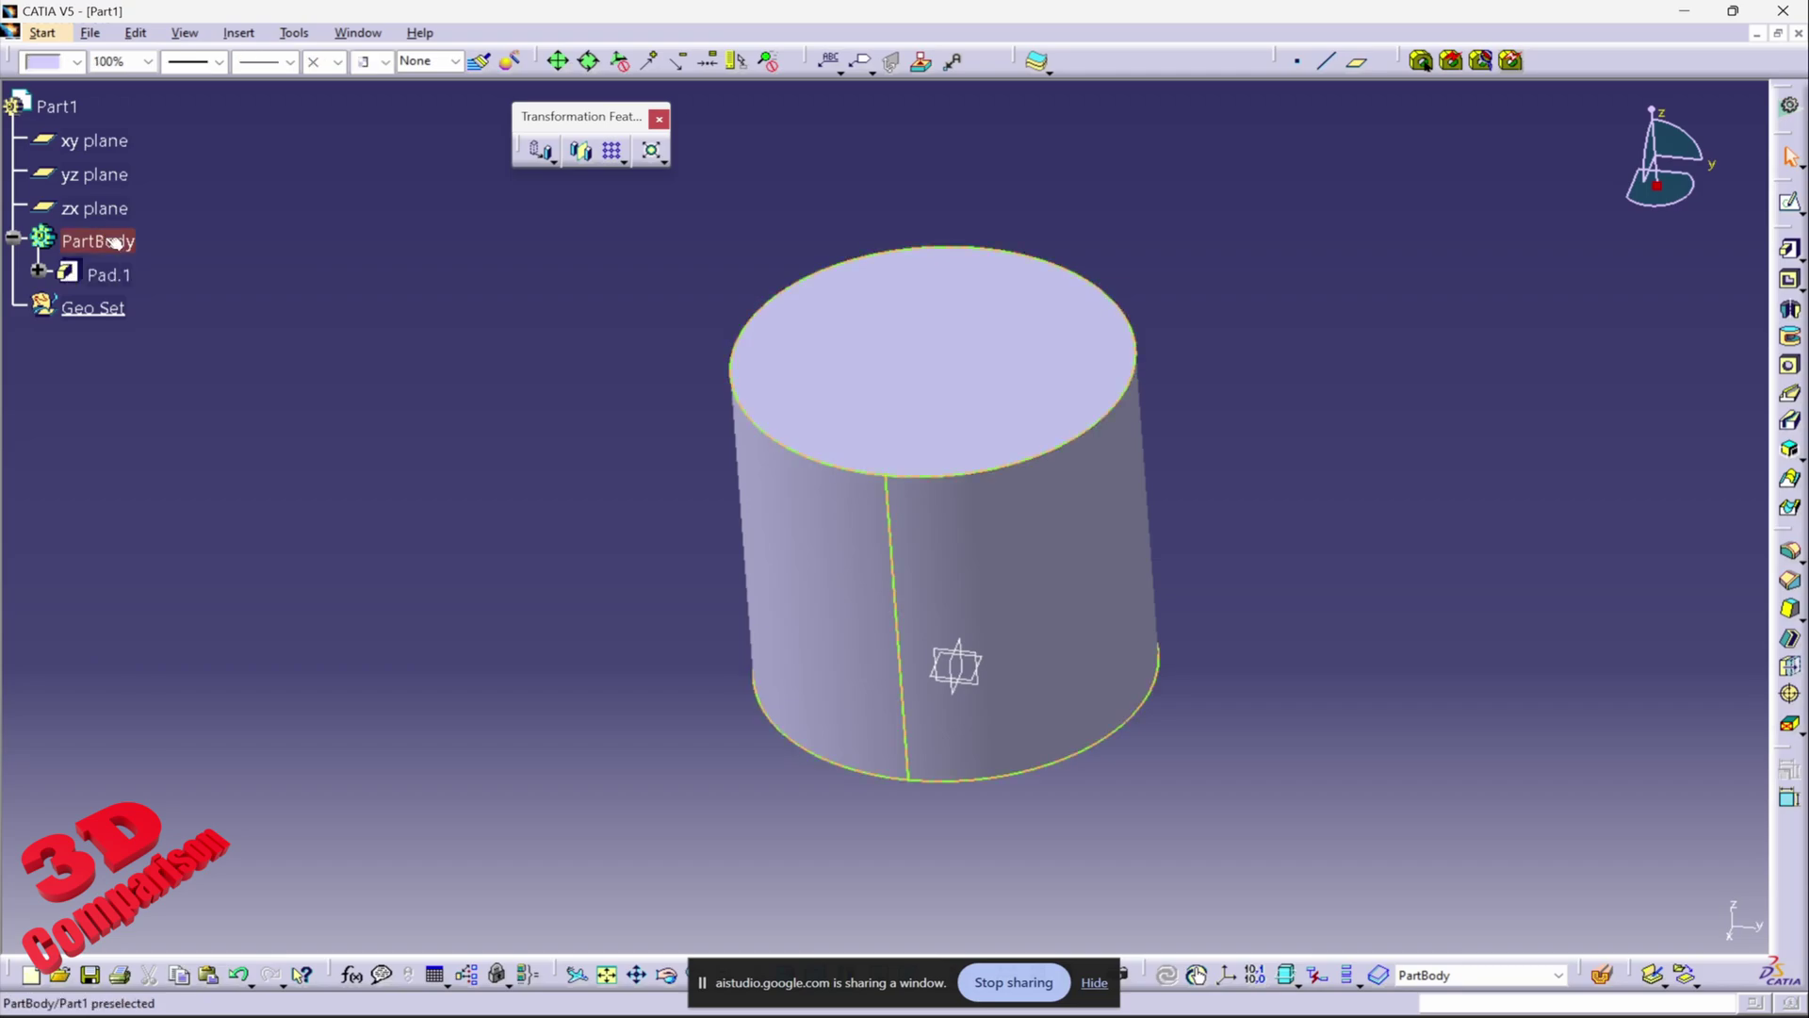
click(259, 340)
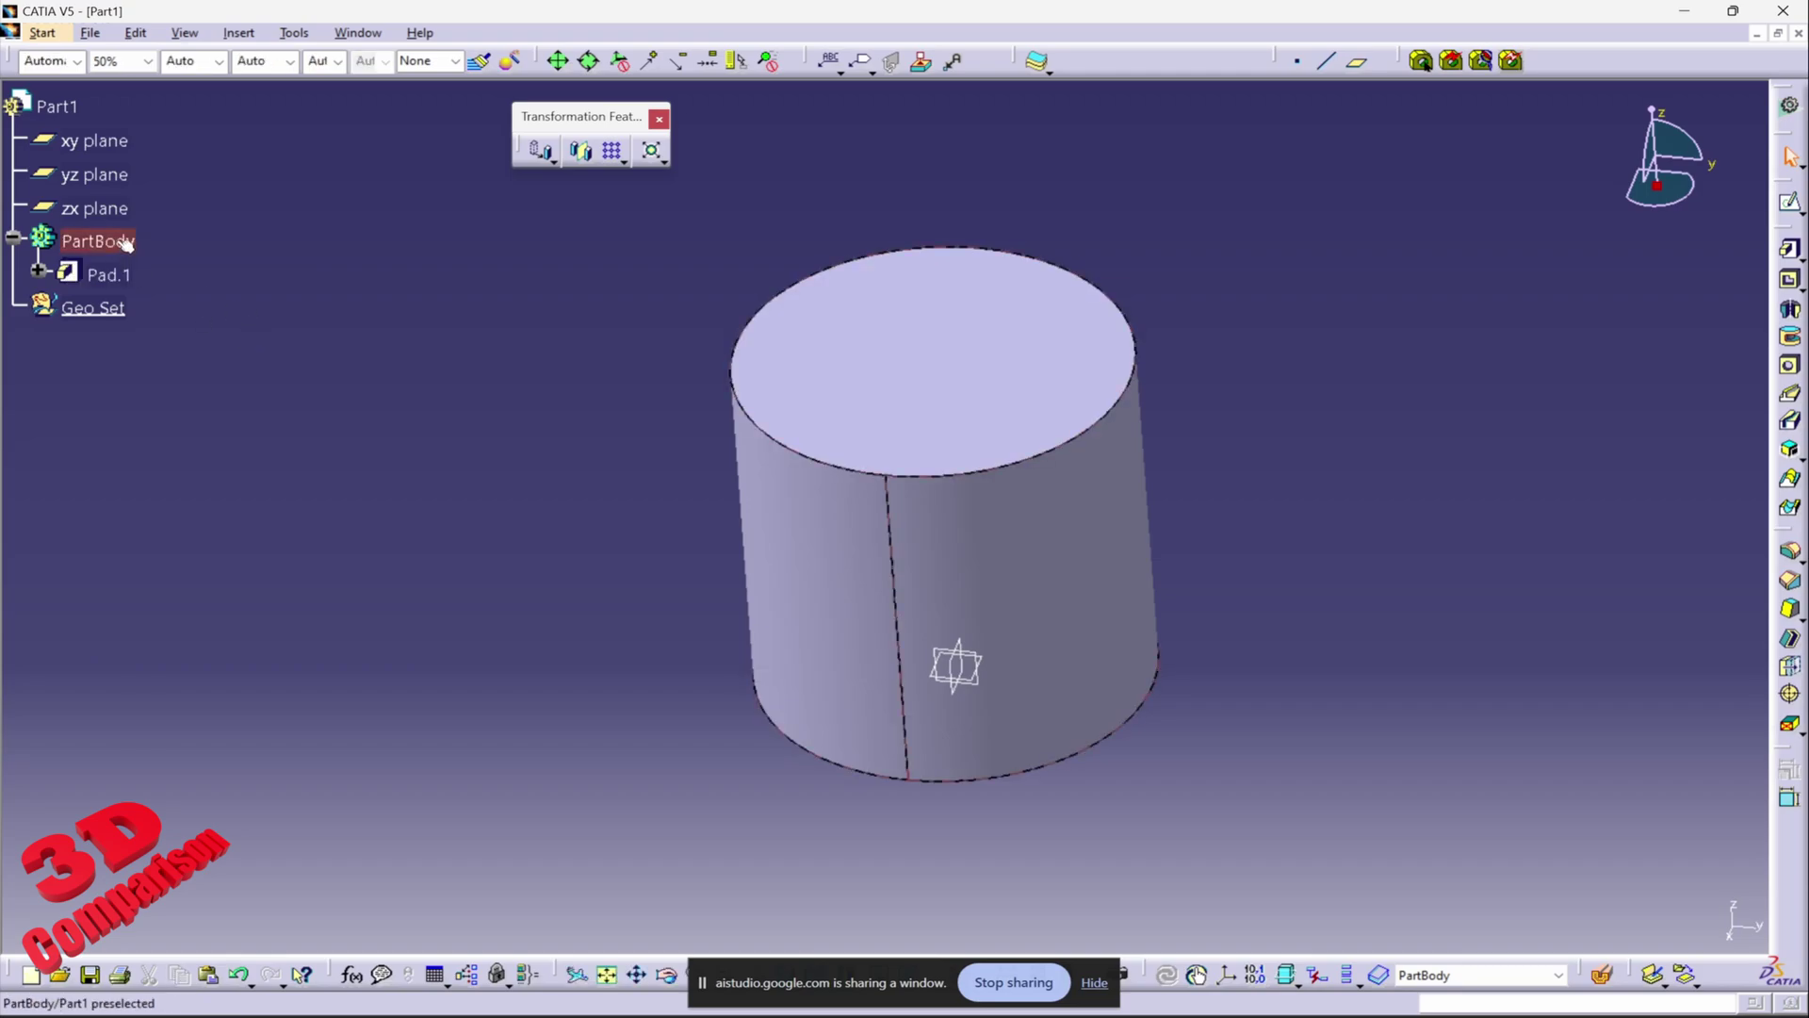
click(114, 243)
click(1789, 366)
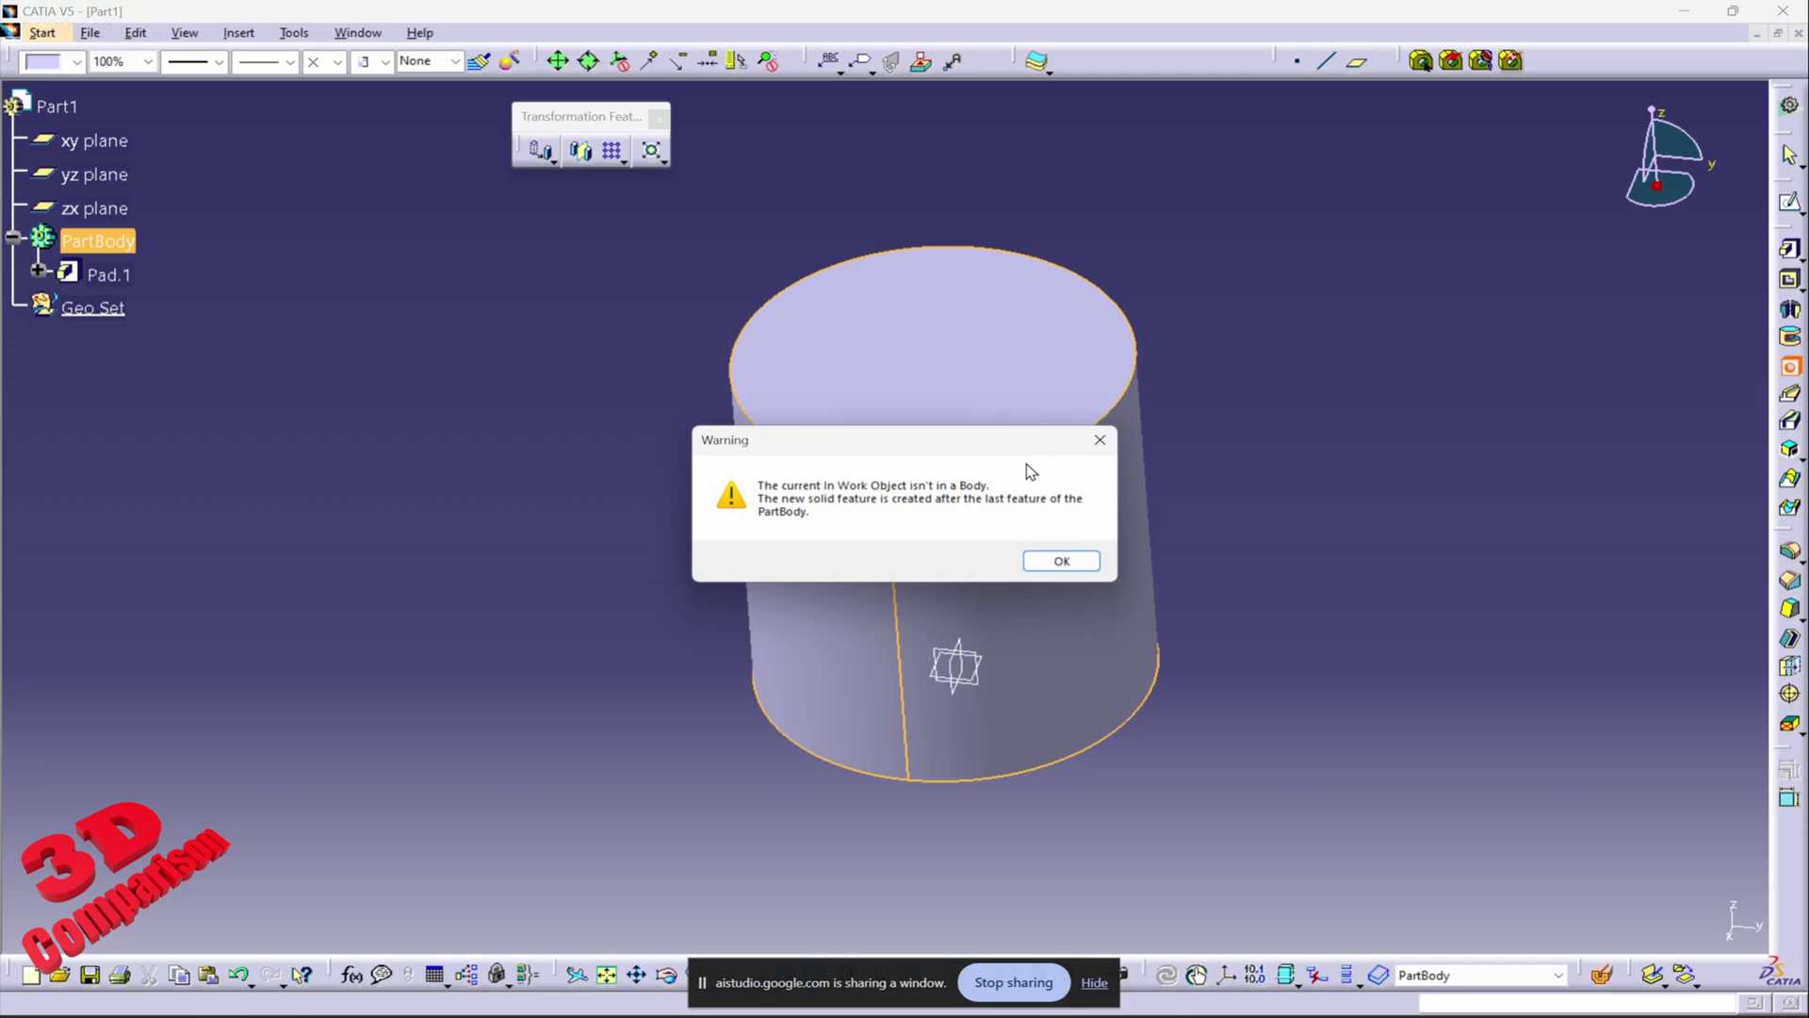
drag(1021, 449, 619, 467)
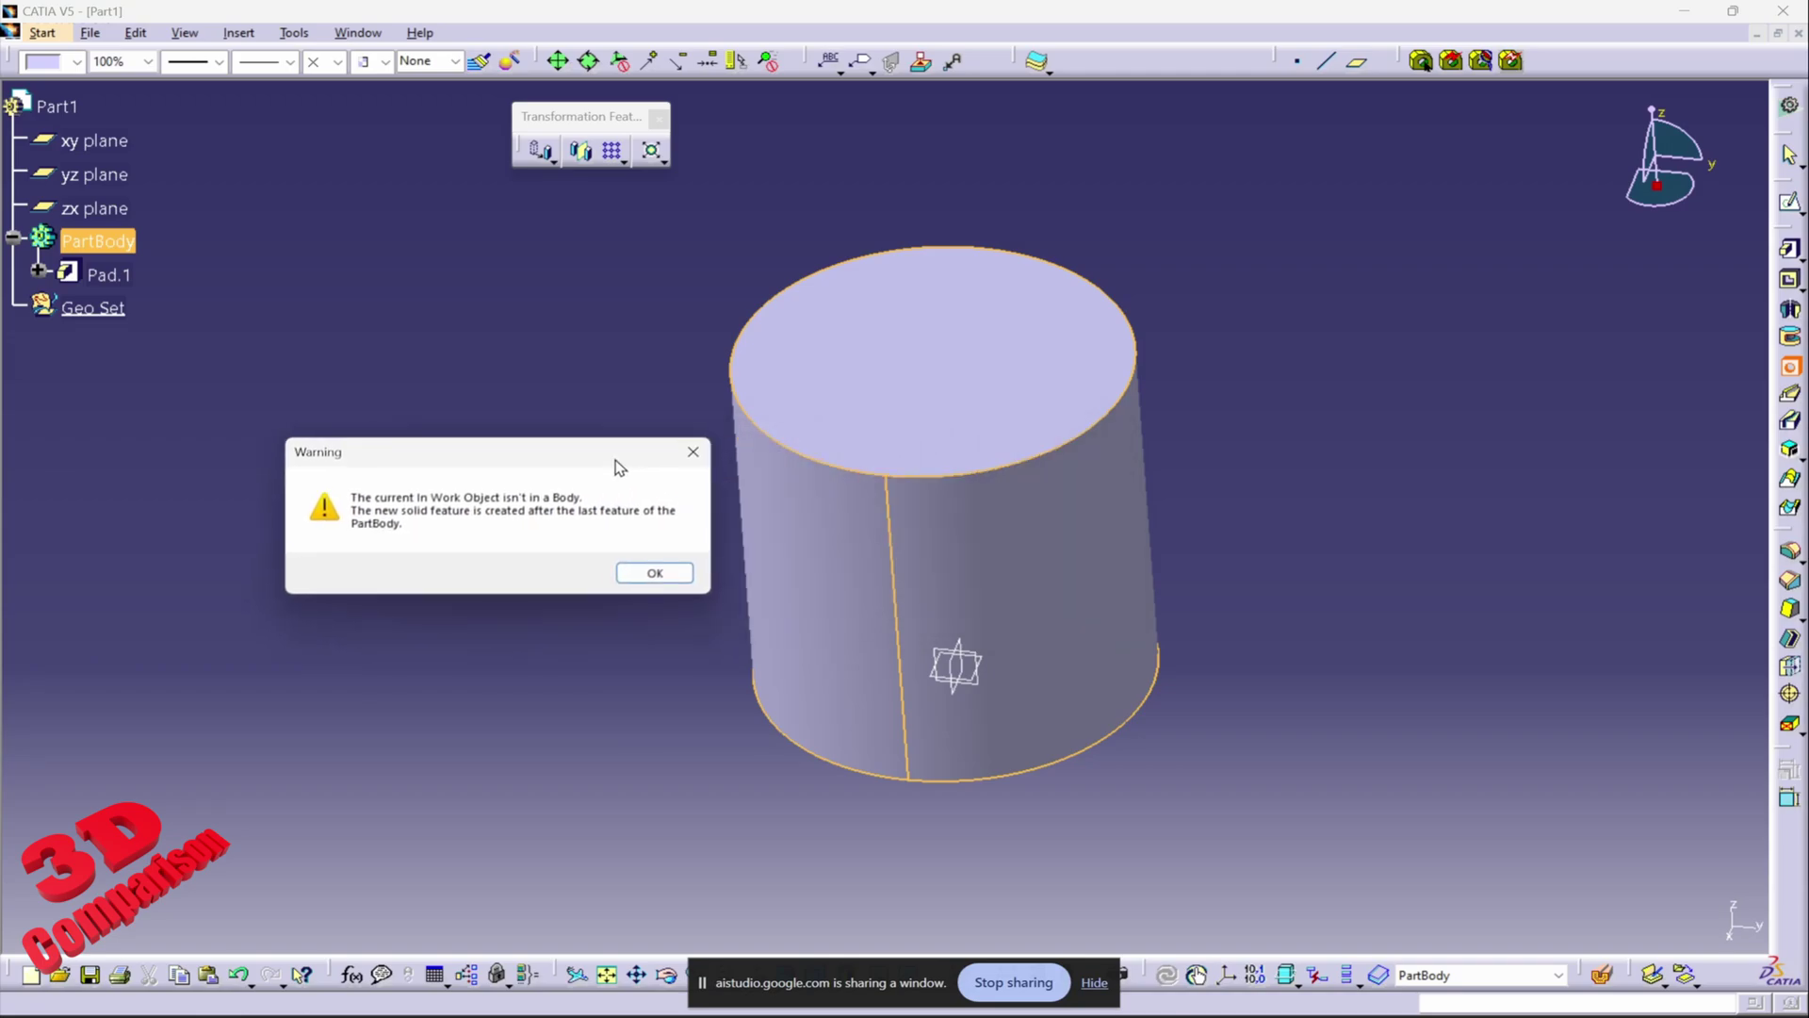
click(656, 571)
Make PartBody the in-work object and place a hole on the cylinder's top face.
right_click(66, 235)
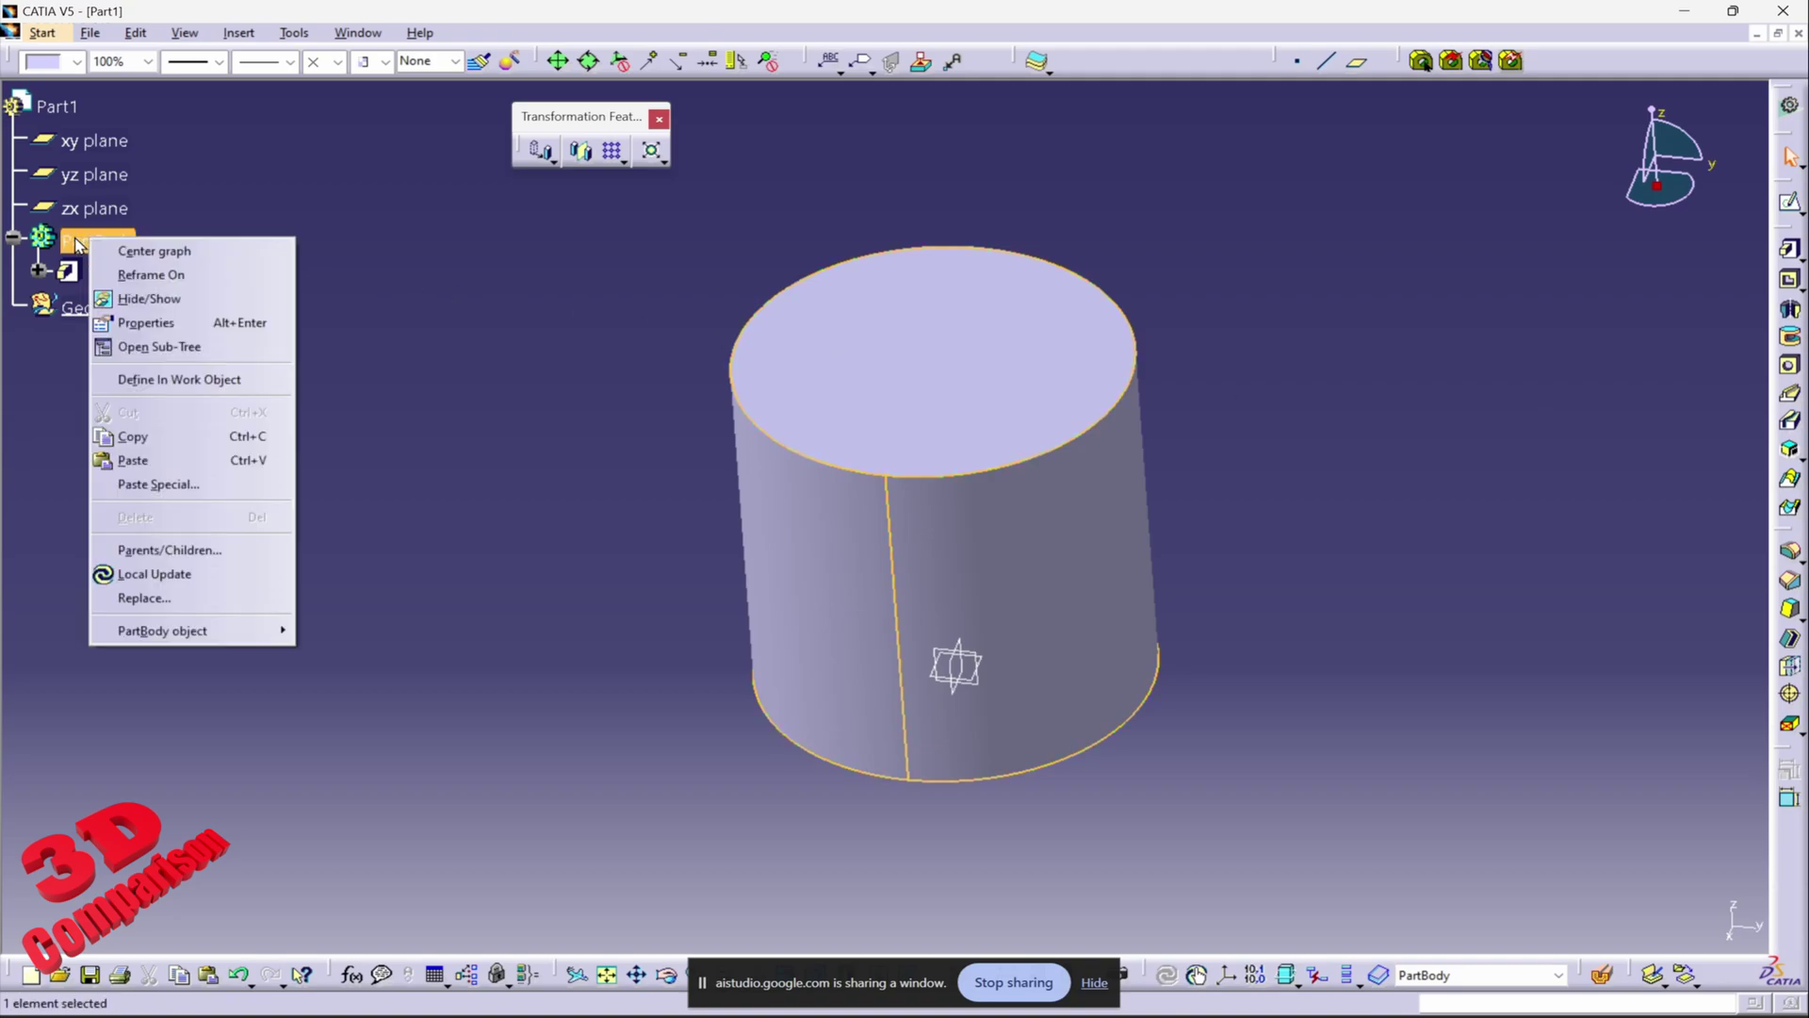
click(188, 376)
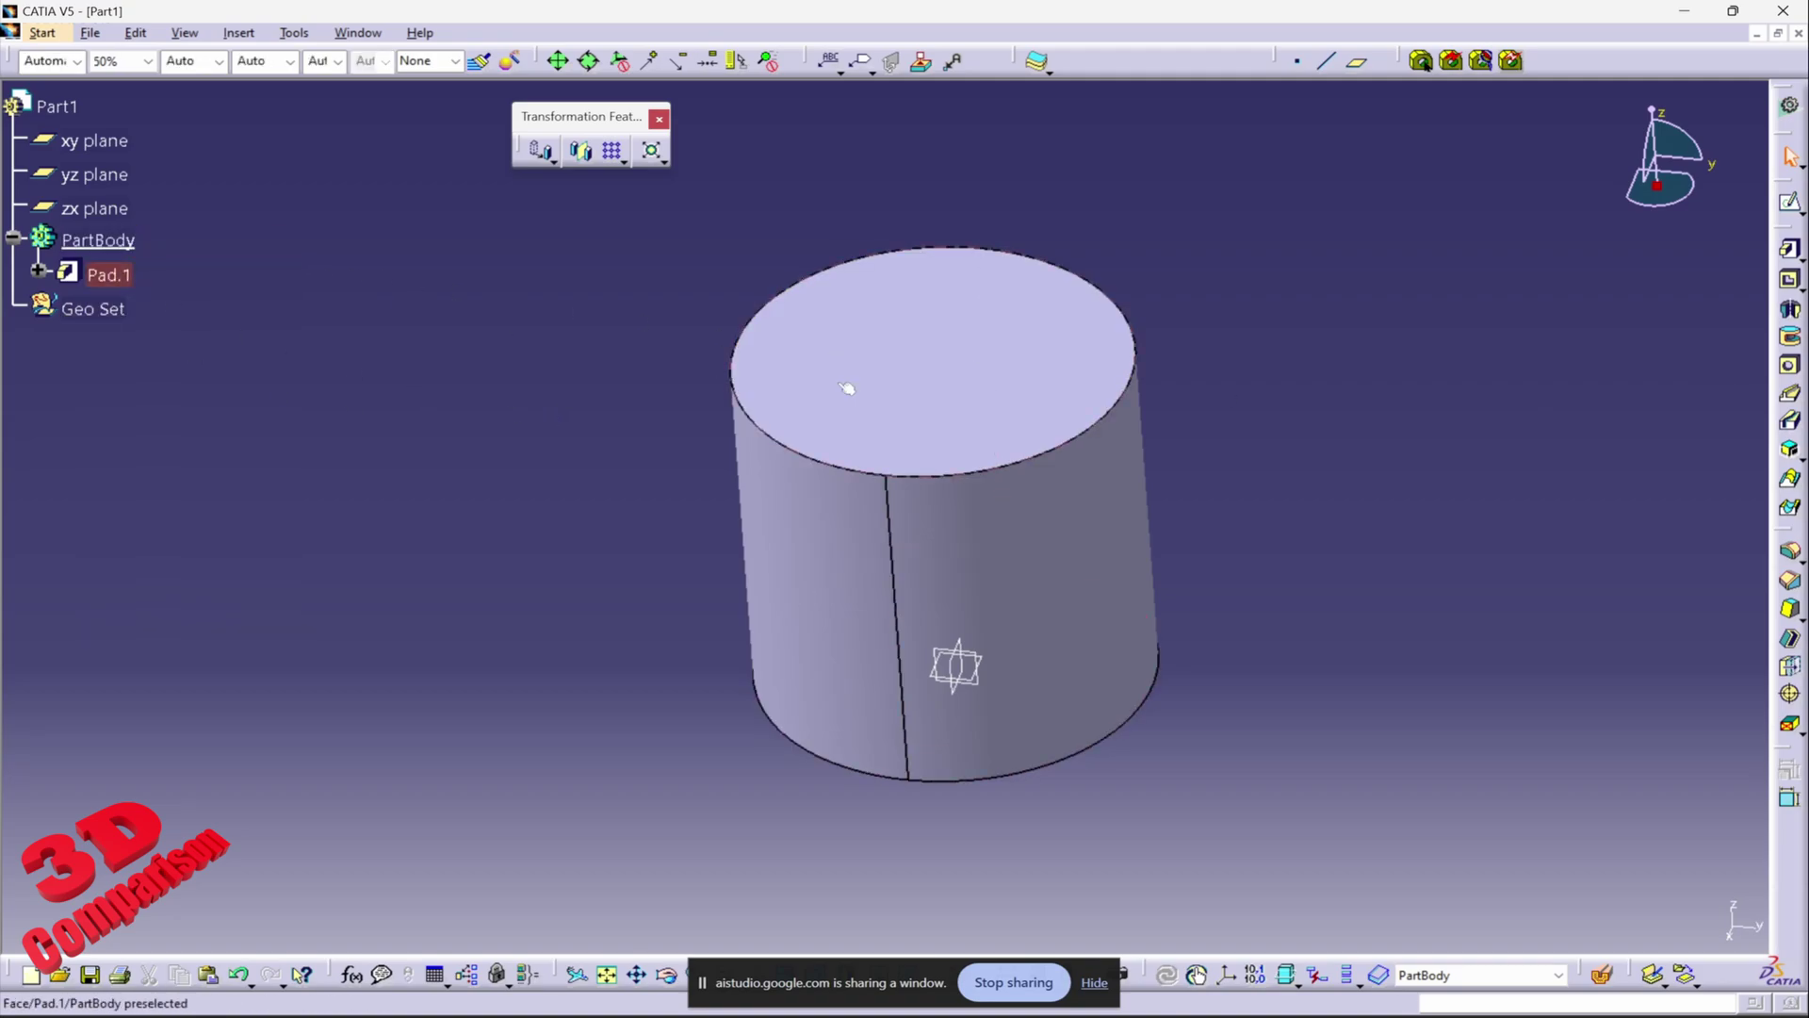
click(1790, 367)
click(977, 352)
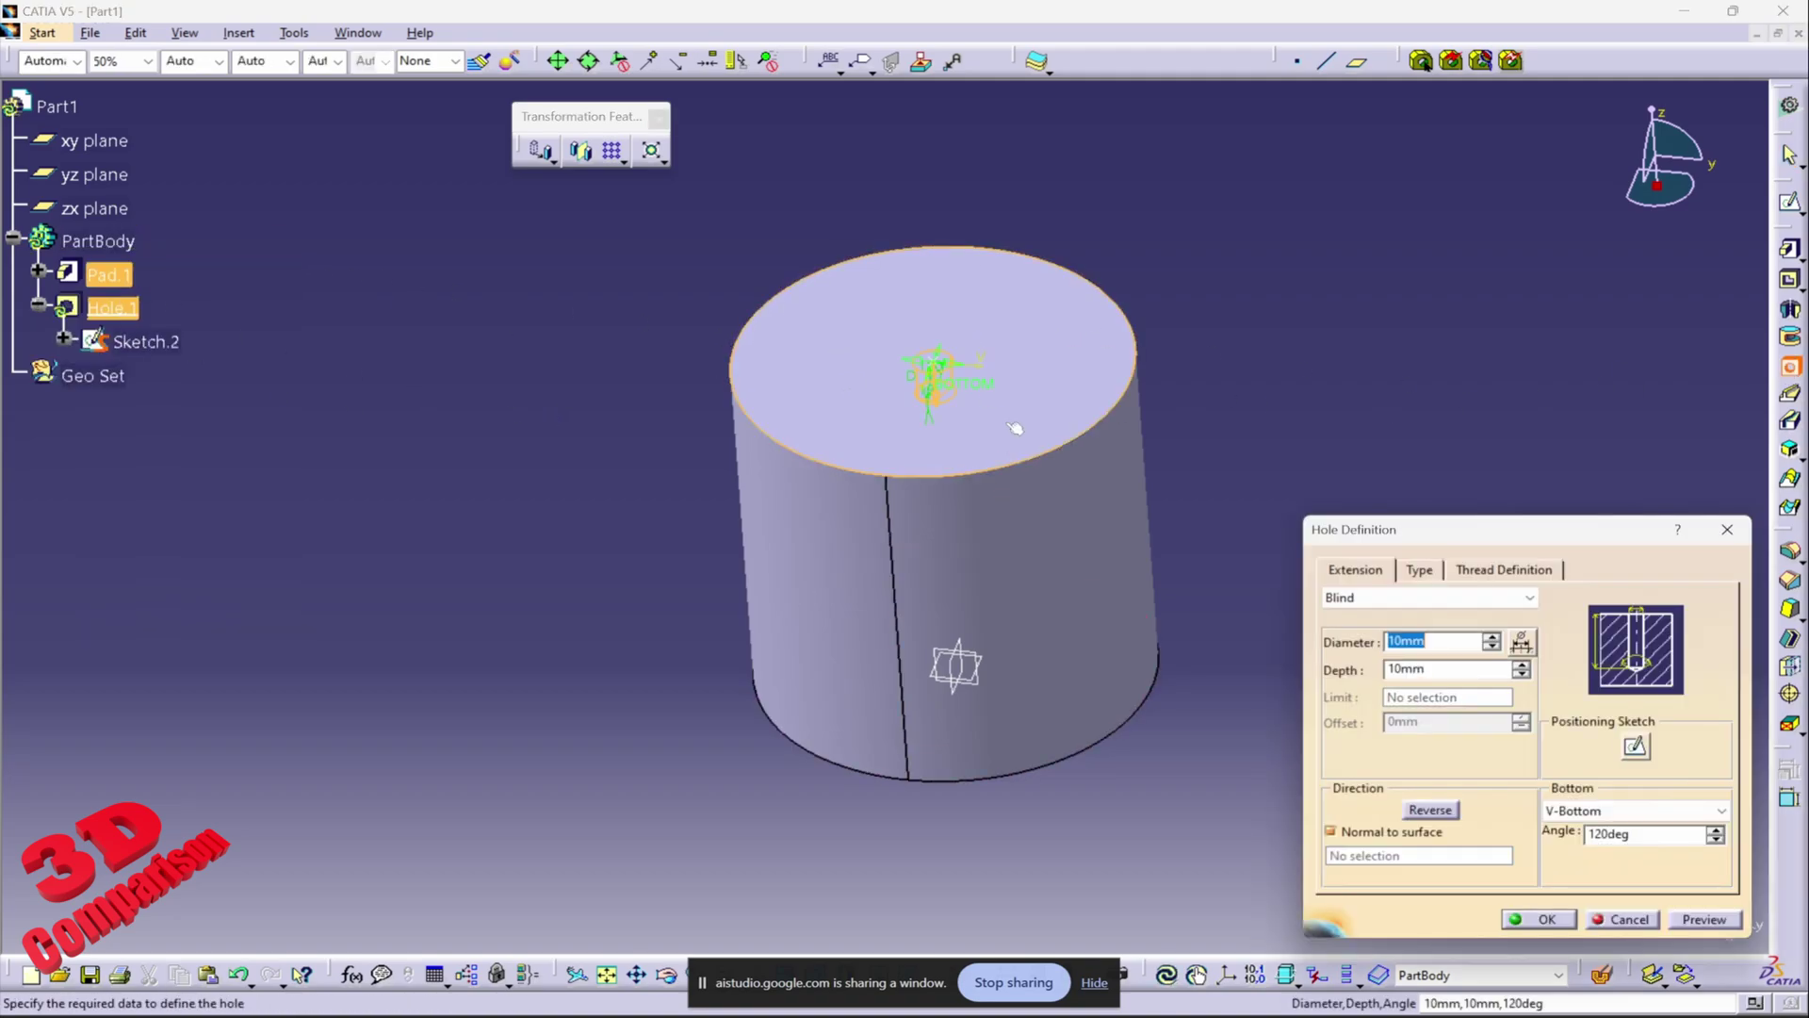
Set the blind hole depth to 100 mm after previewing 50 mm, and create Hole.1.
double_click(1471, 669)
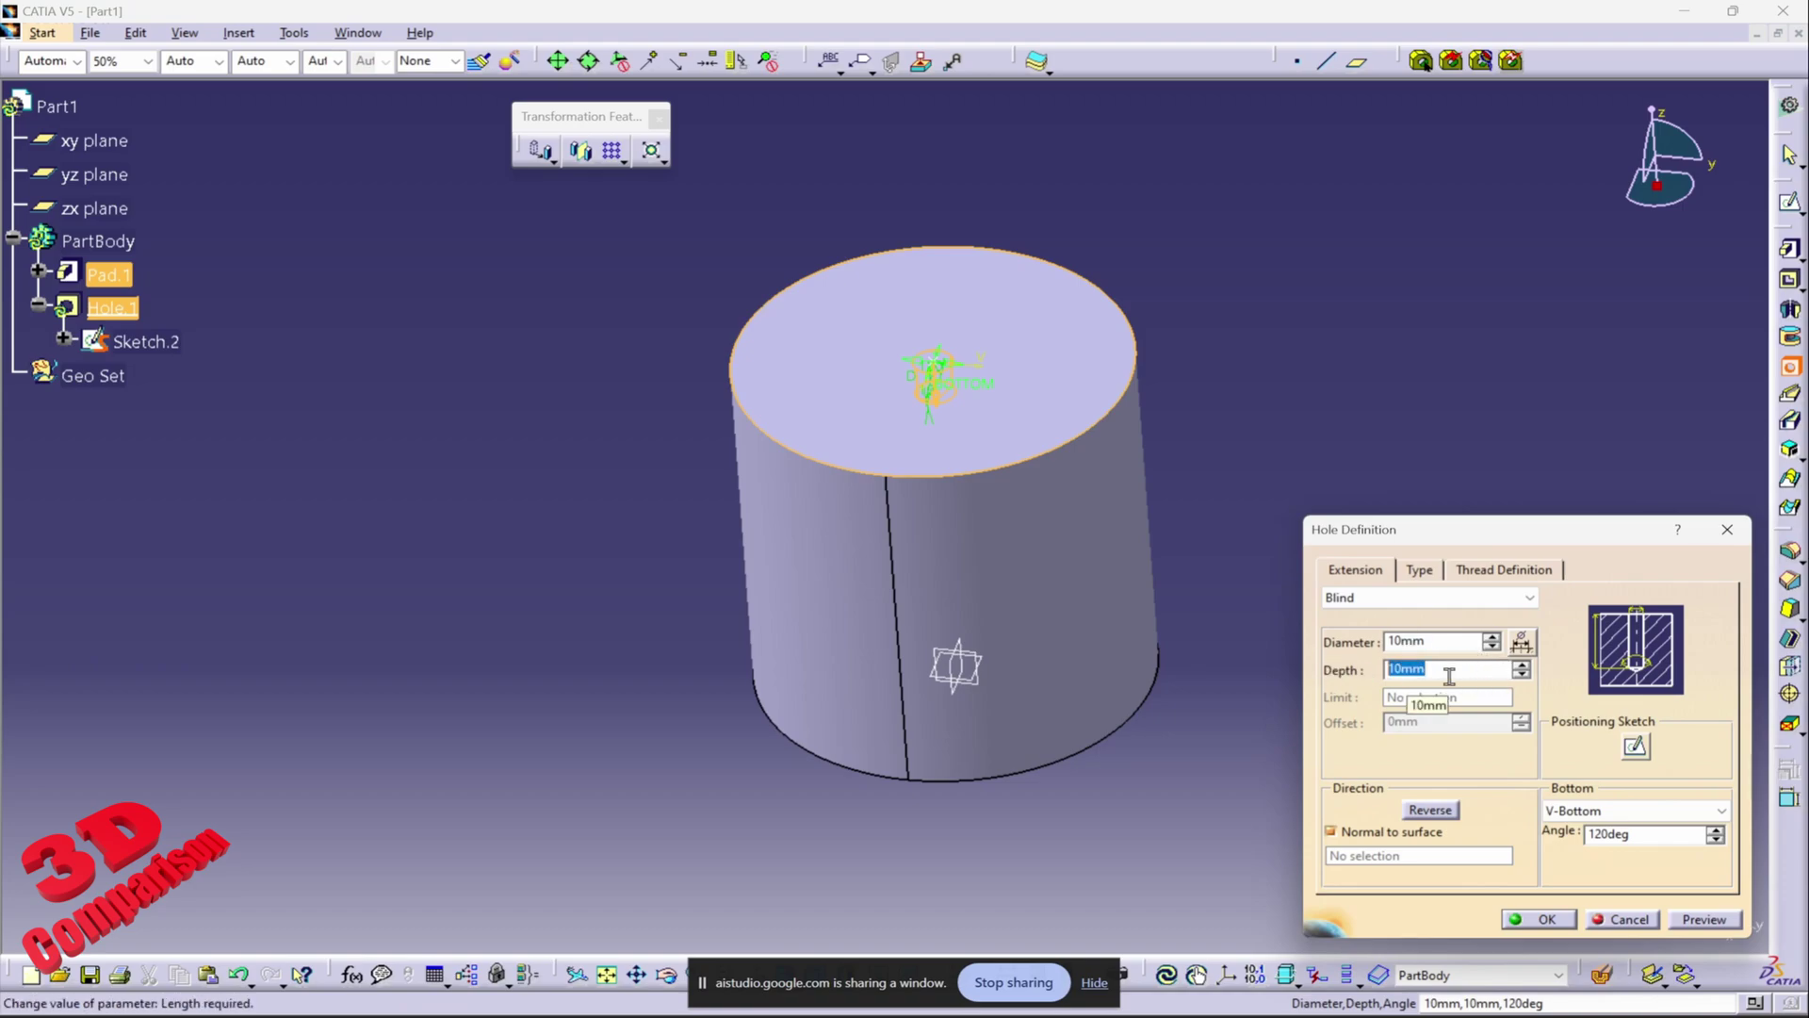
text(50)
click(1707, 919)
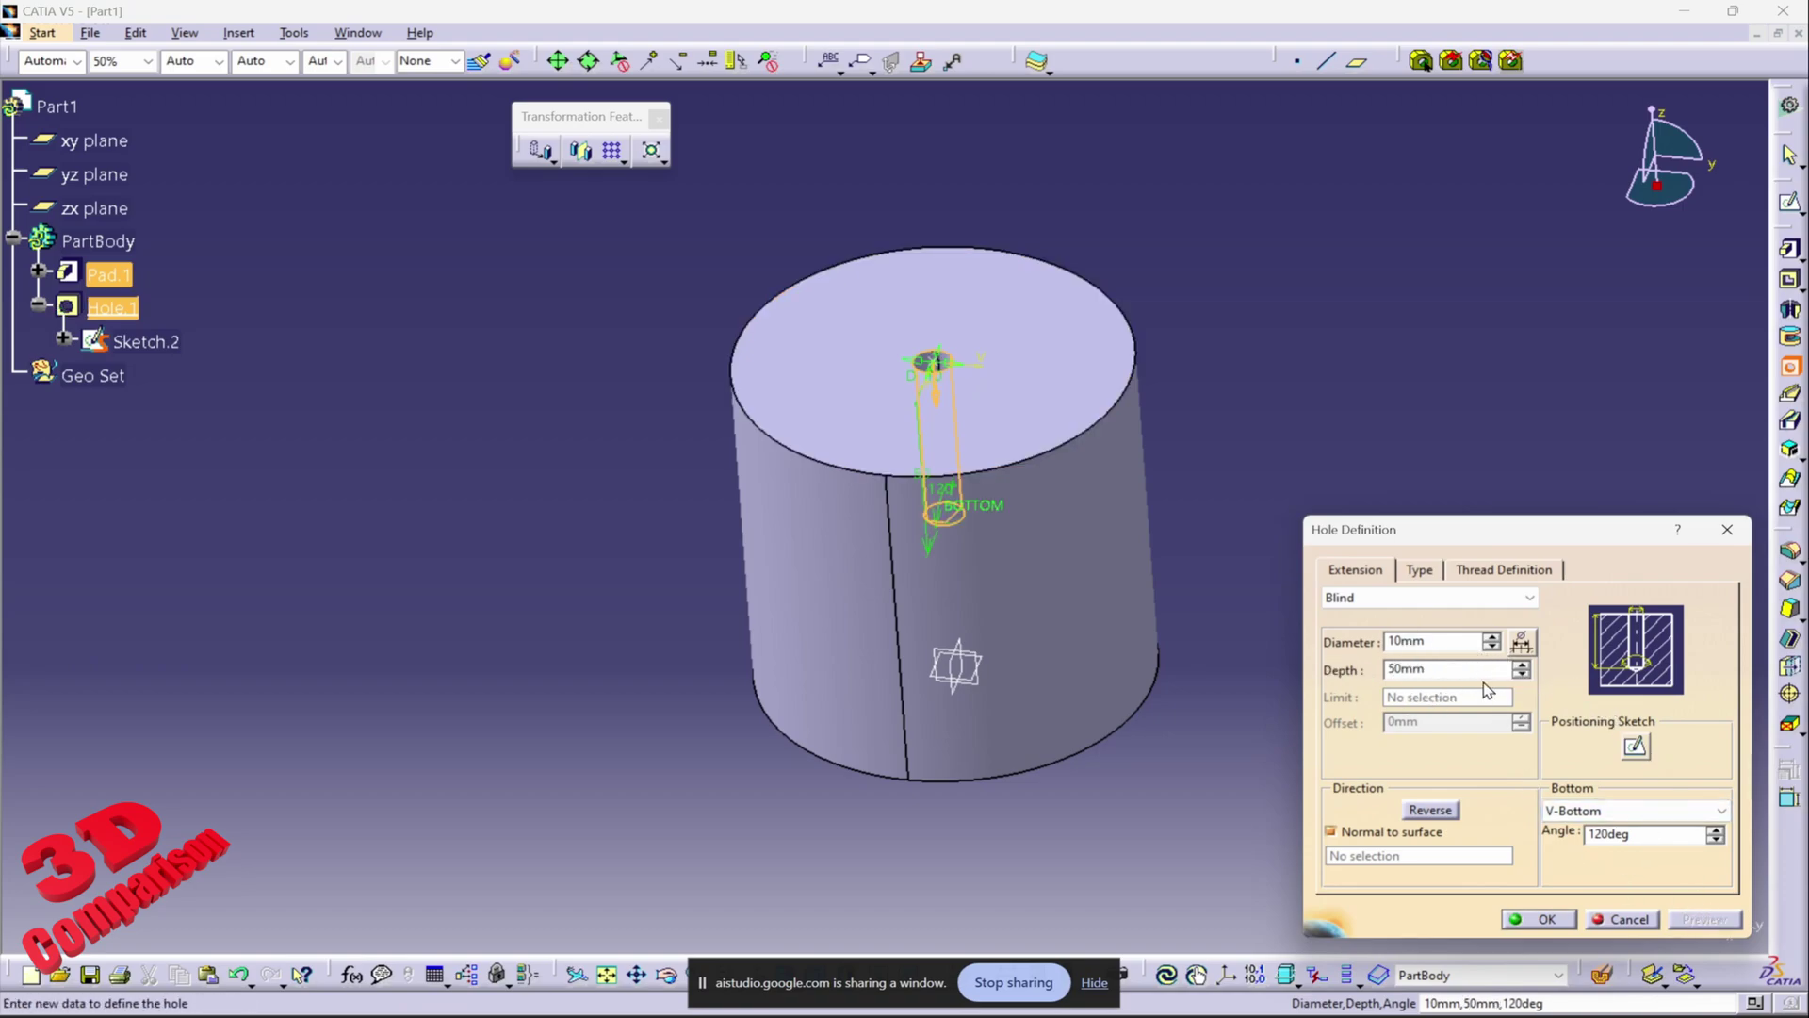
text(100)
click(1707, 918)
click(1539, 919)
Orbit the cylinder to inspect the new 10 mm blind hole.
click(1428, 807)
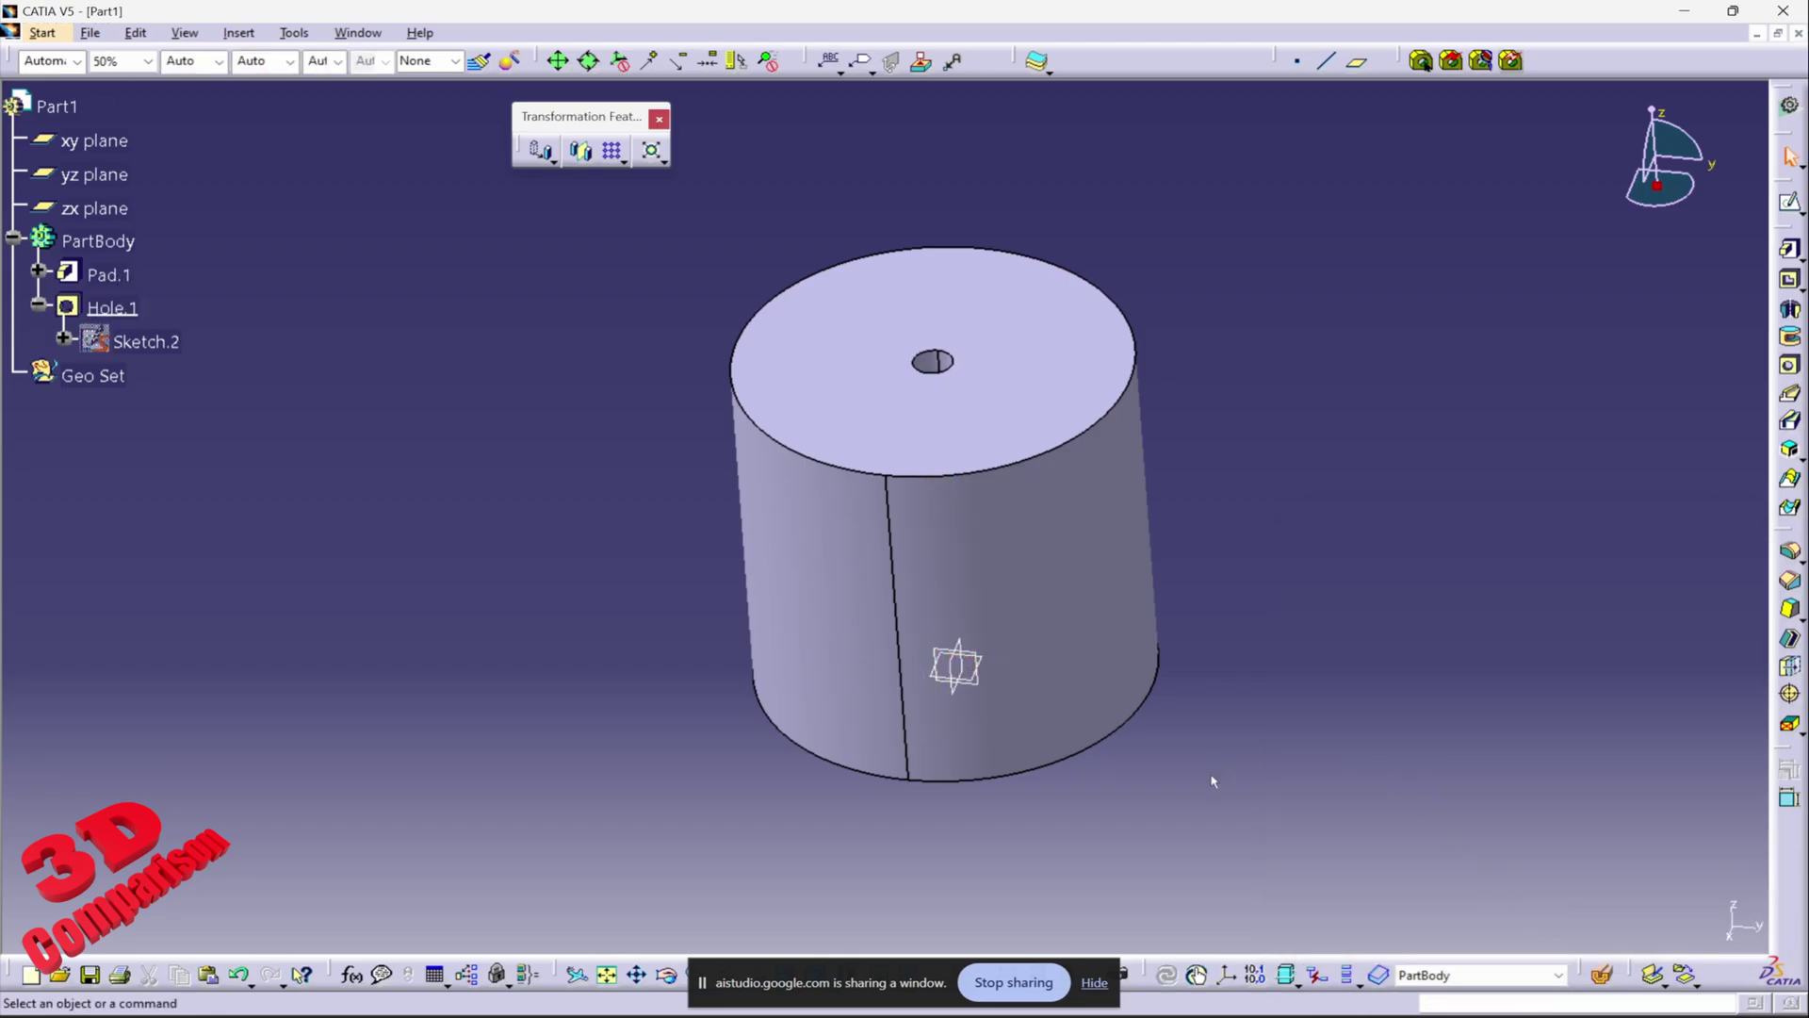
middle_drag(1212, 779, 933, 545)
drag(16, 672, 757, 953)
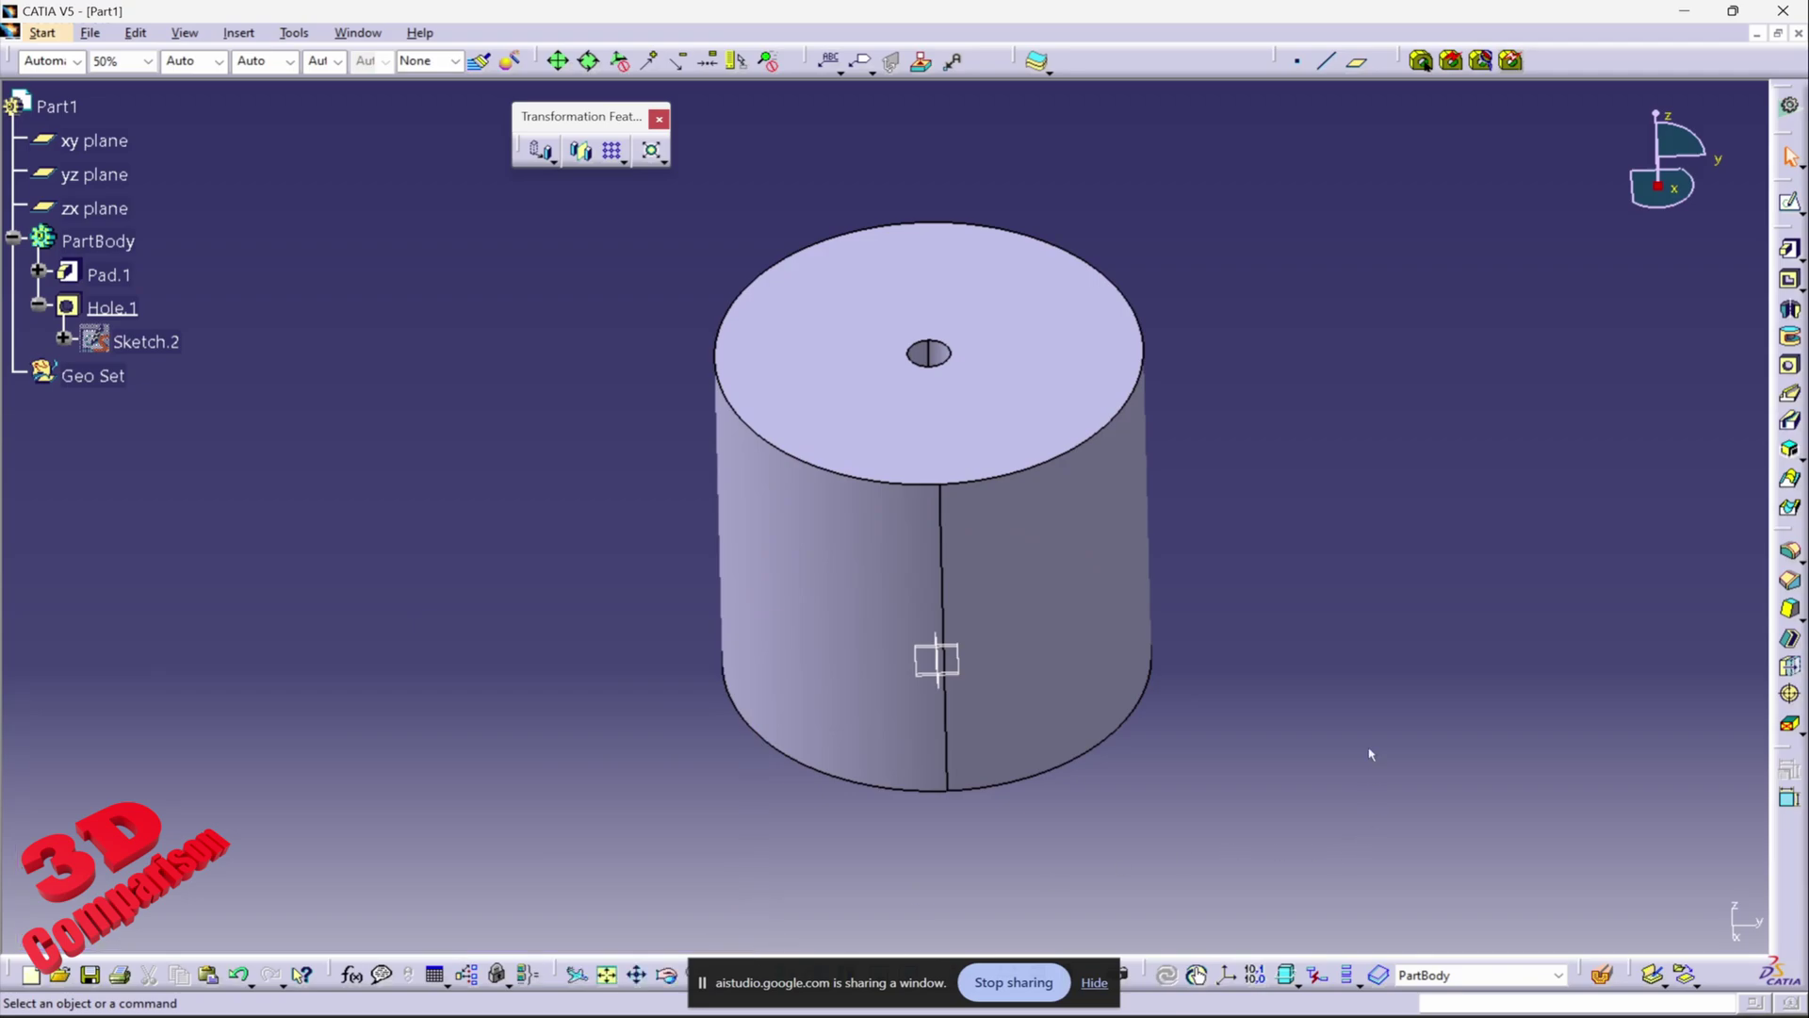